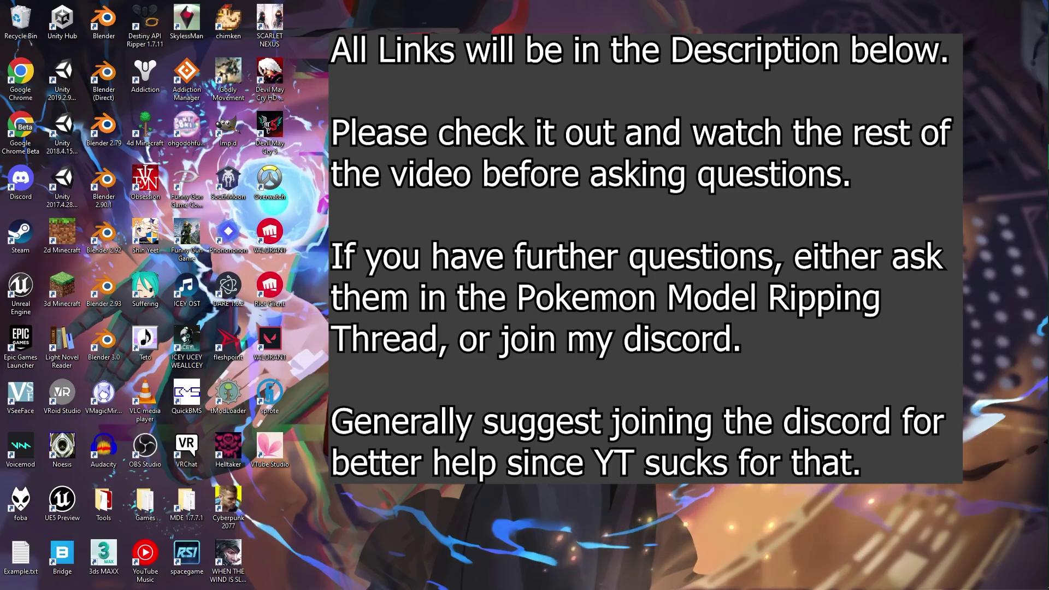
- Switch to Chrome and open the Models download folder linked in the Pokémon Model Ripping Project thread
left_click(104, 79)
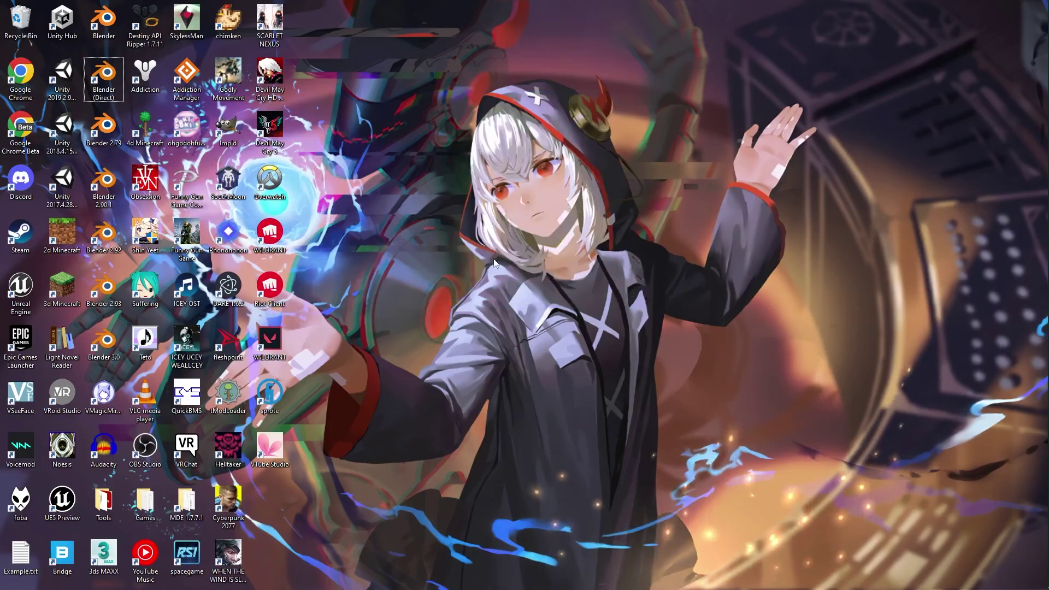
mouse_move(1046, 164)
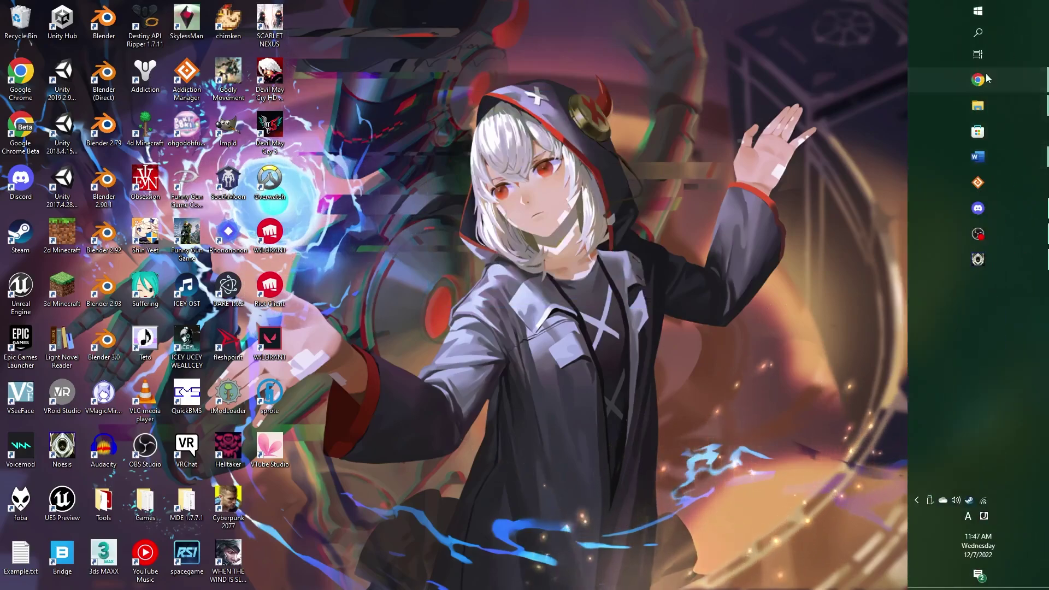
mouse_move(987, 77)
left_click(875, 81)
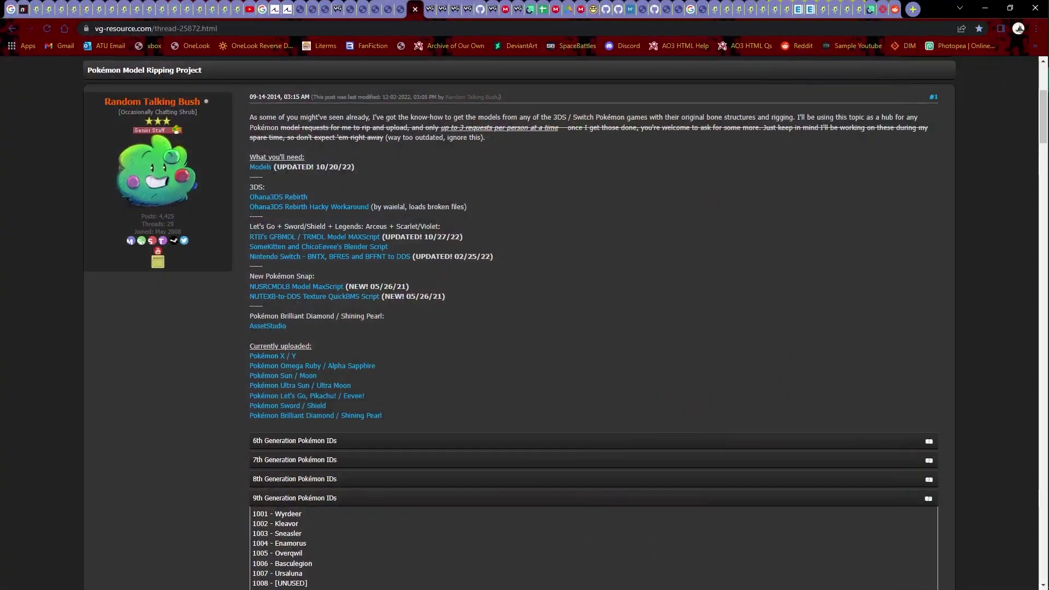
left_click(261, 167)
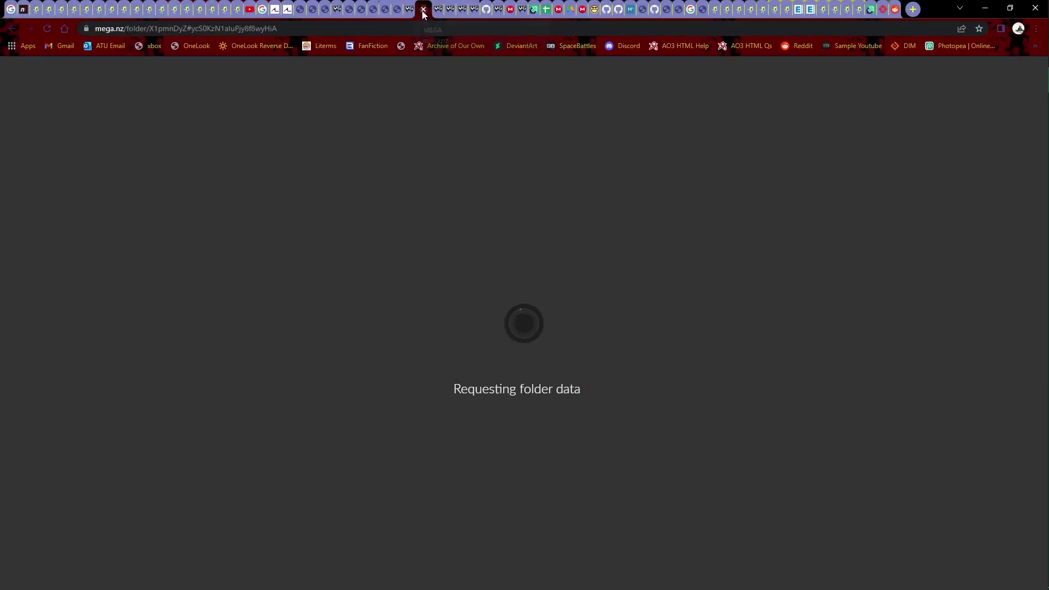
left_click(423, 10)
left_click(501, 9)
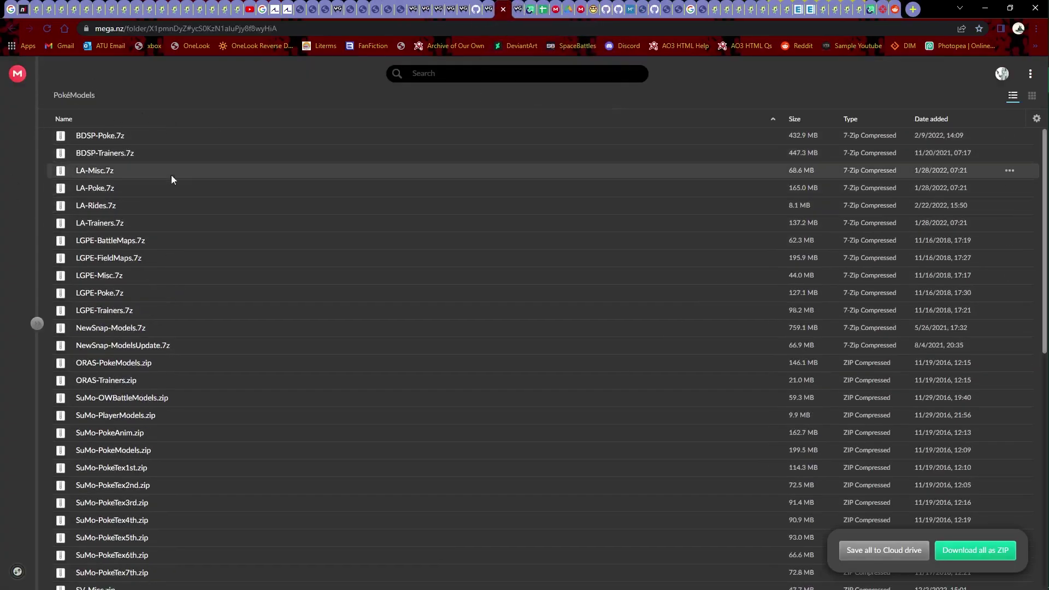
- Select the Scarlet/Violet archives from SV-Misc.zip through SV-TrainersSharedTex.zip
scroll(167, 188, "down", 6)
left_click(127, 262)
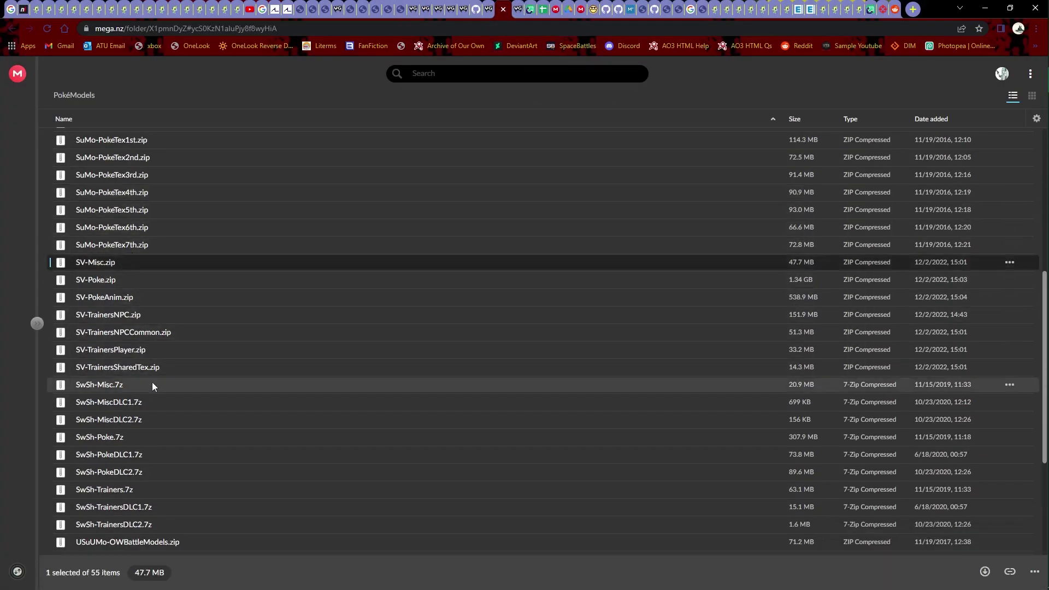
left_click(155, 365, "shift")
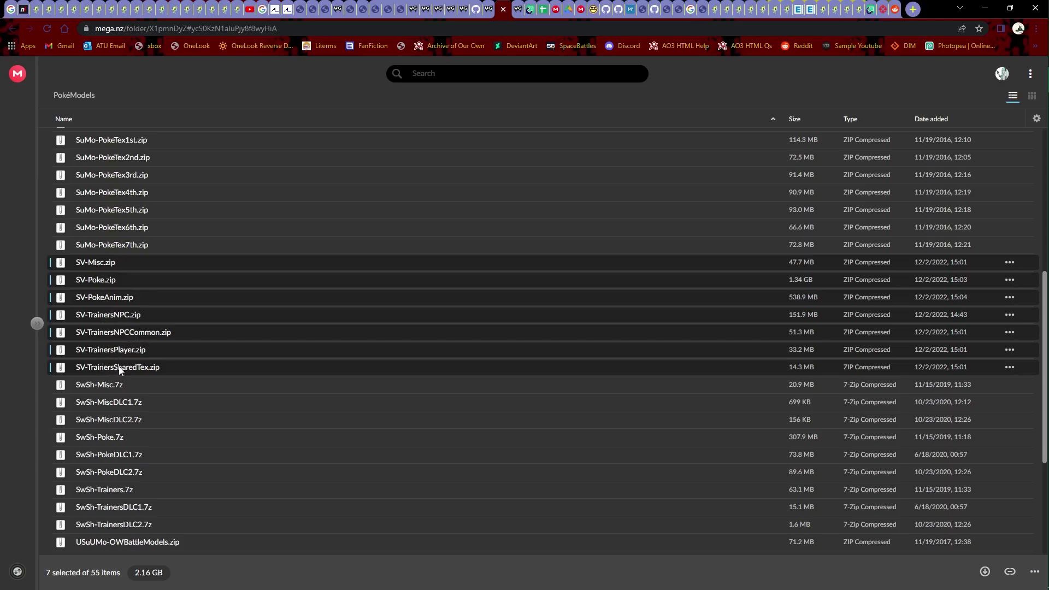
- Select SV-Poke.zip alone, then select SV-TrainersPlayer.zip together with SV-TrainersSharedTex.zip
left_click(178, 266)
left_click(157, 281)
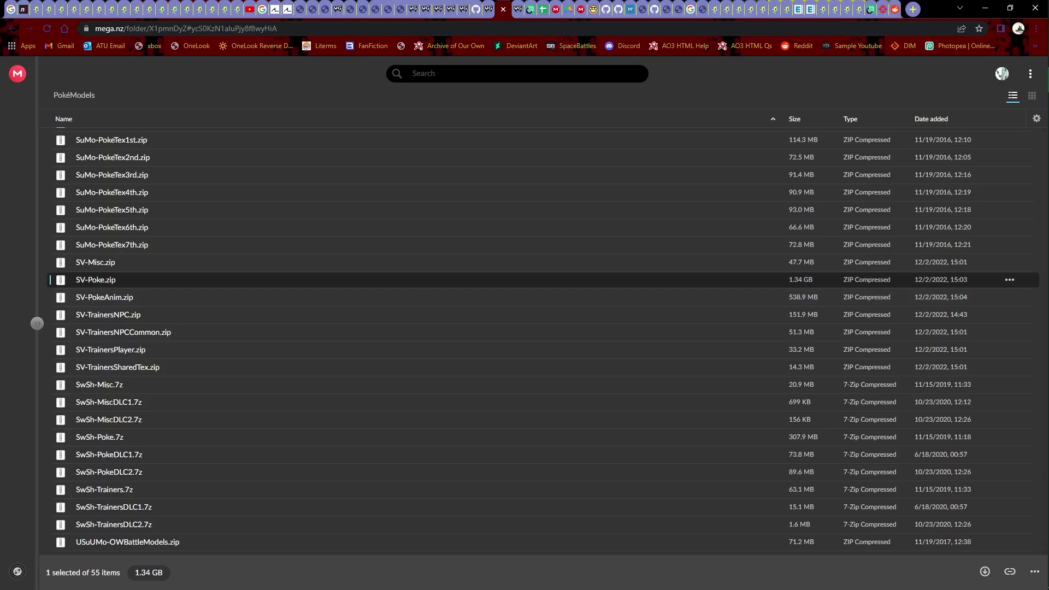
left_click(189, 352)
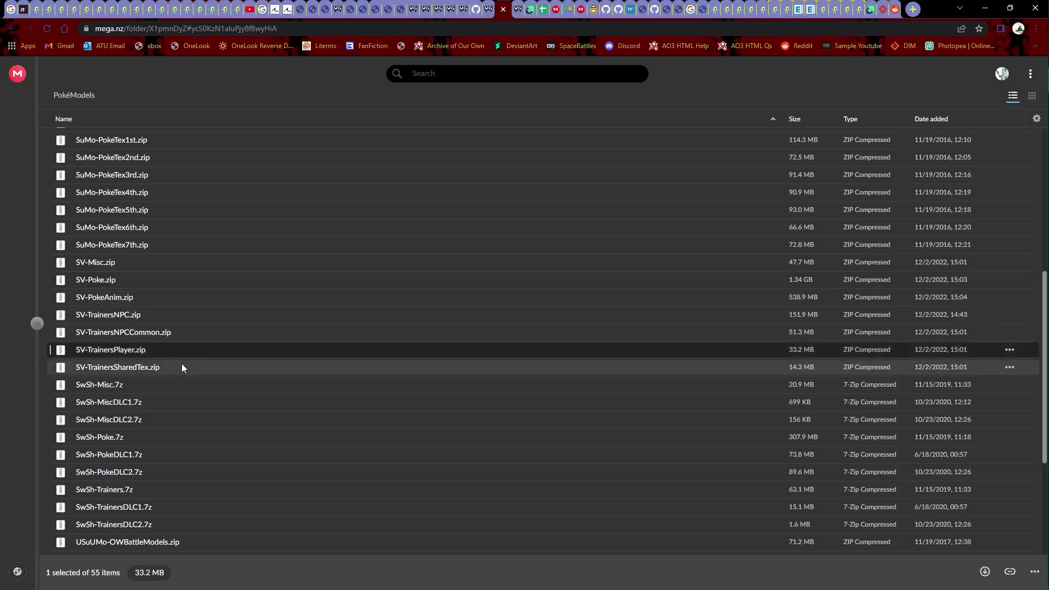
left_click(180, 363, "ctrl")
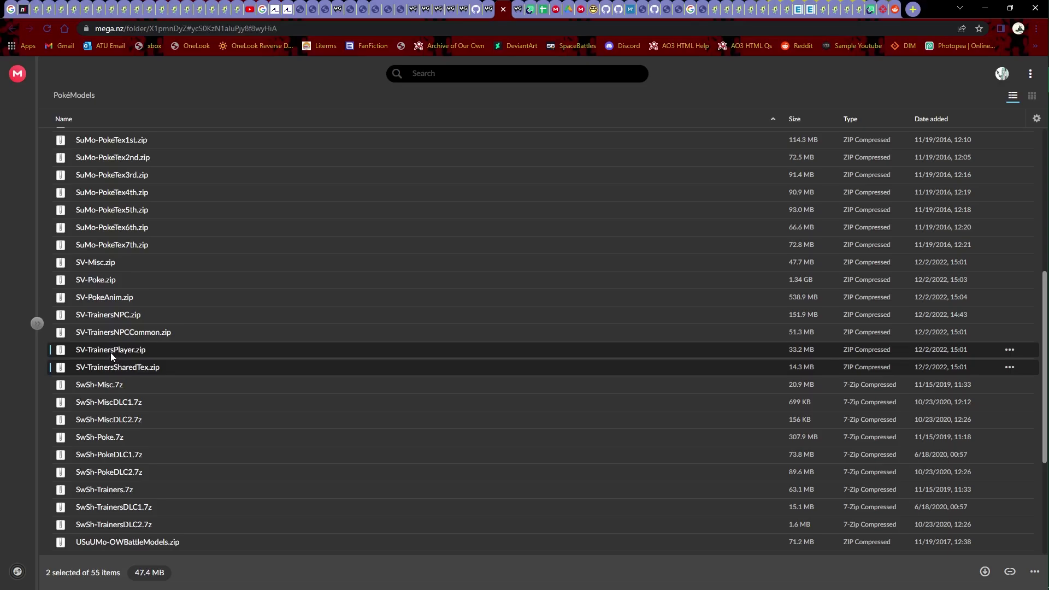
left_click(171, 352)
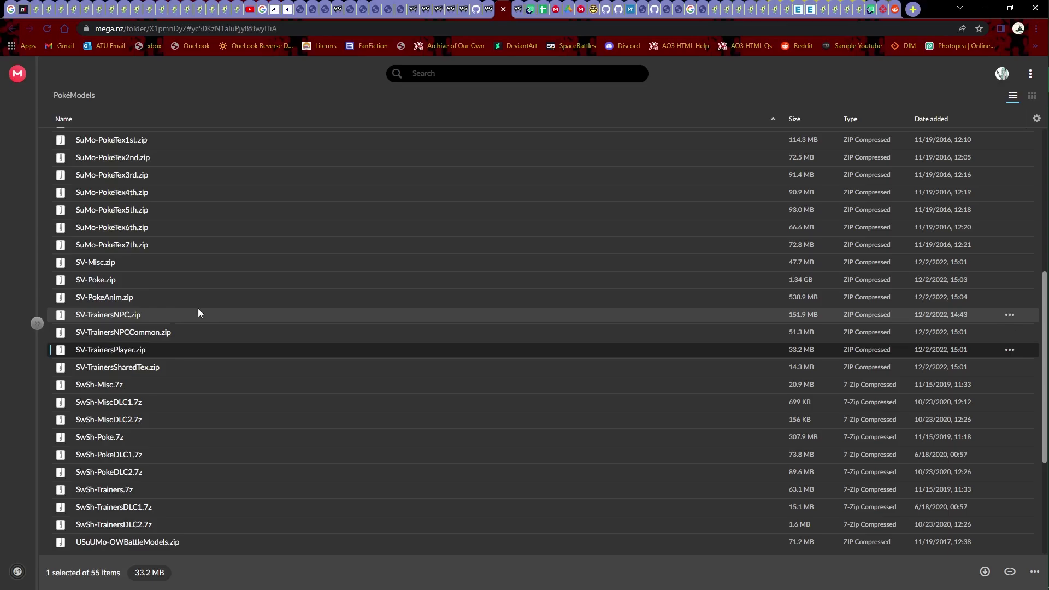
- Download SV-Poke.zip as a standard download
left_click(203, 277)
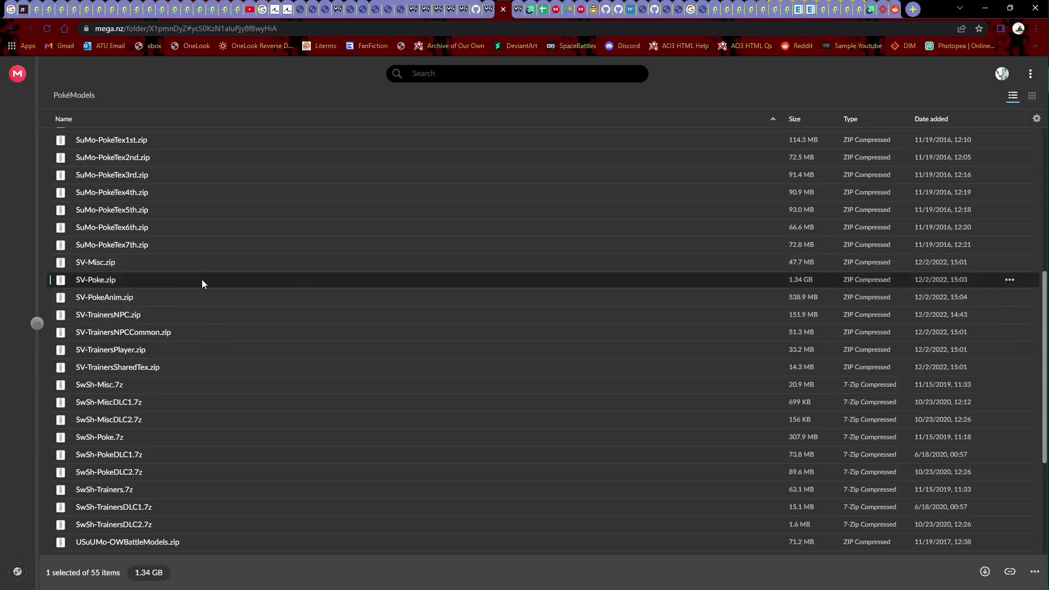
right_click(202, 280)
mouse_move(275, 304)
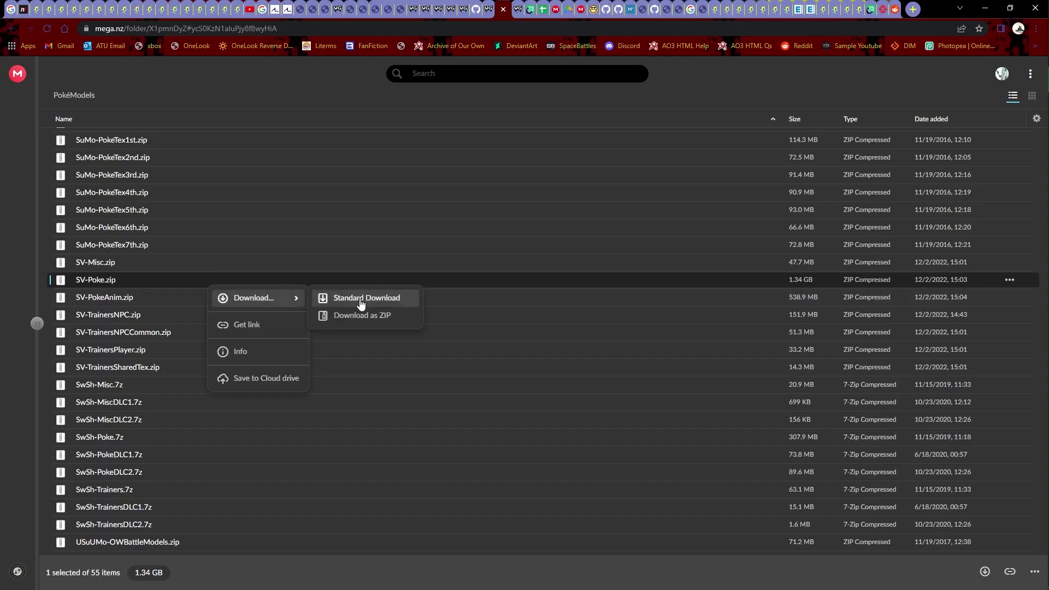
left_click(31, 271)
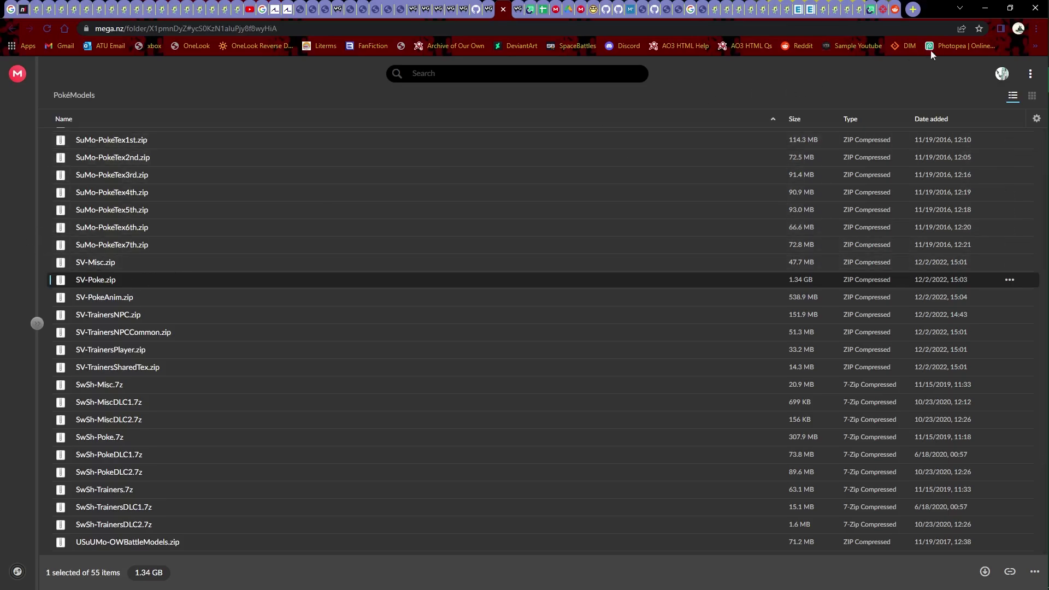
- Switch to File Explorer and go to the _ScarletViolet folder containing the downloaded archives
left_click(994, 8)
mouse_move(980, 106)
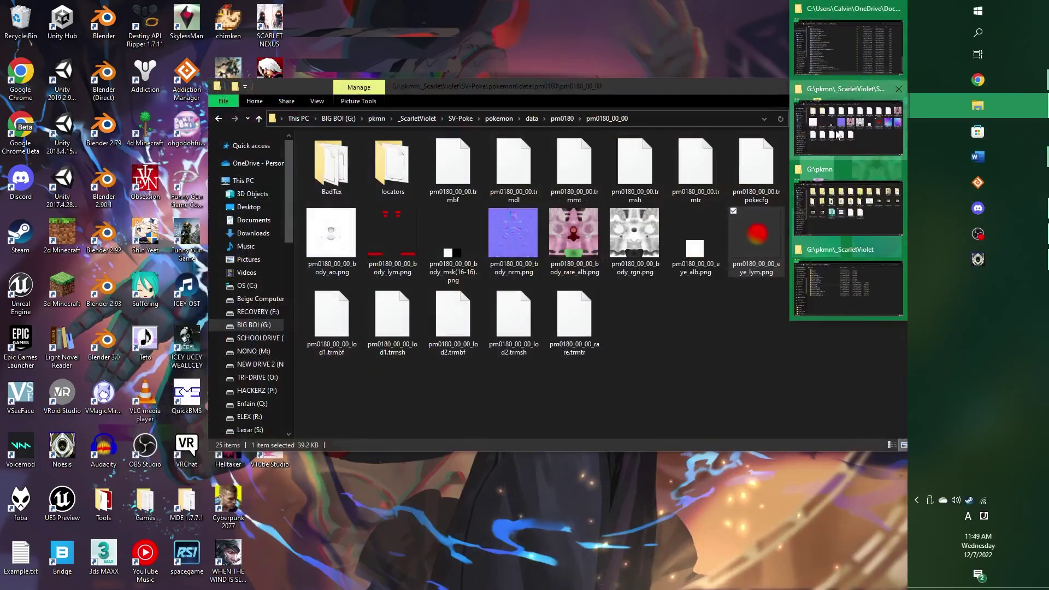
left_click(838, 133)
left_click(417, 118)
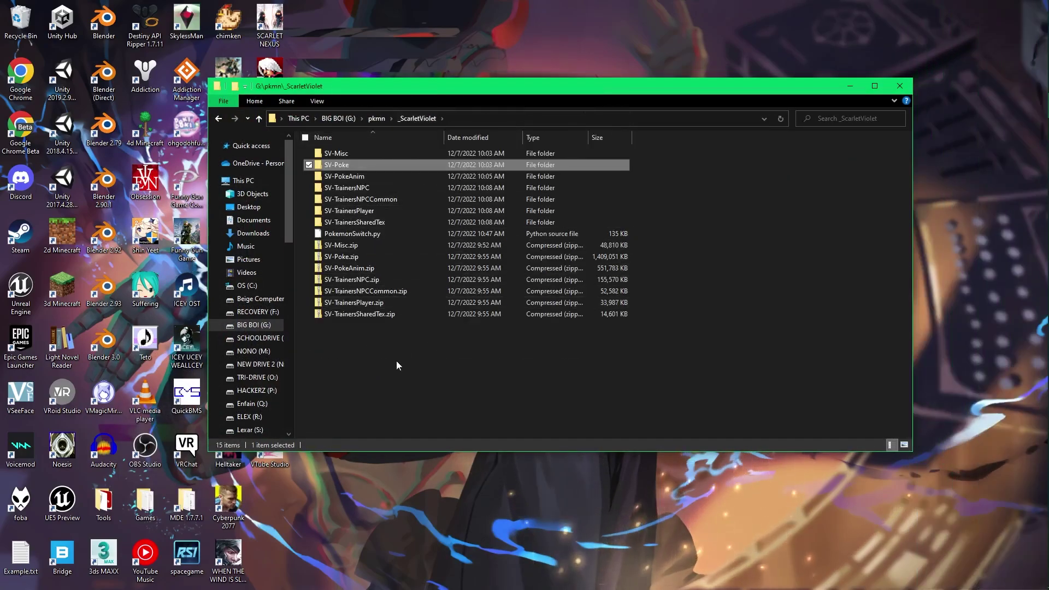
right_click(352, 259)
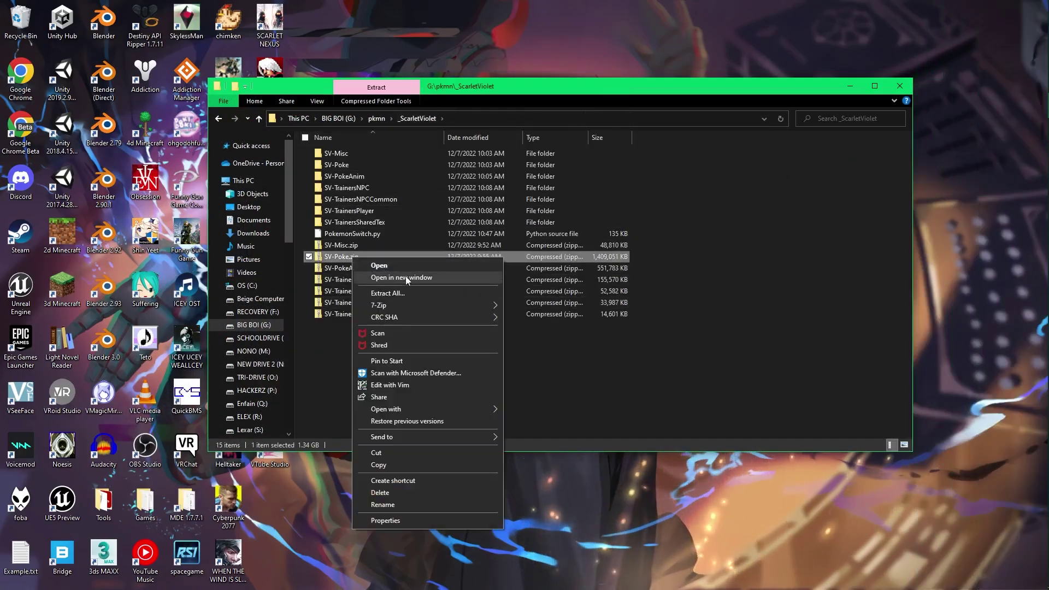
left_click(408, 297)
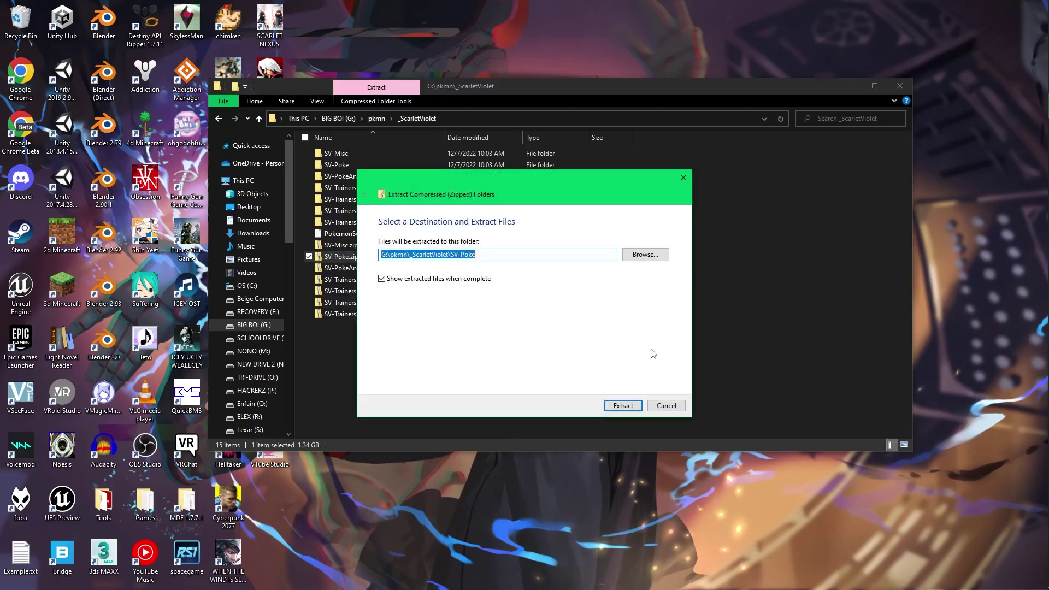
left_click(665, 405)
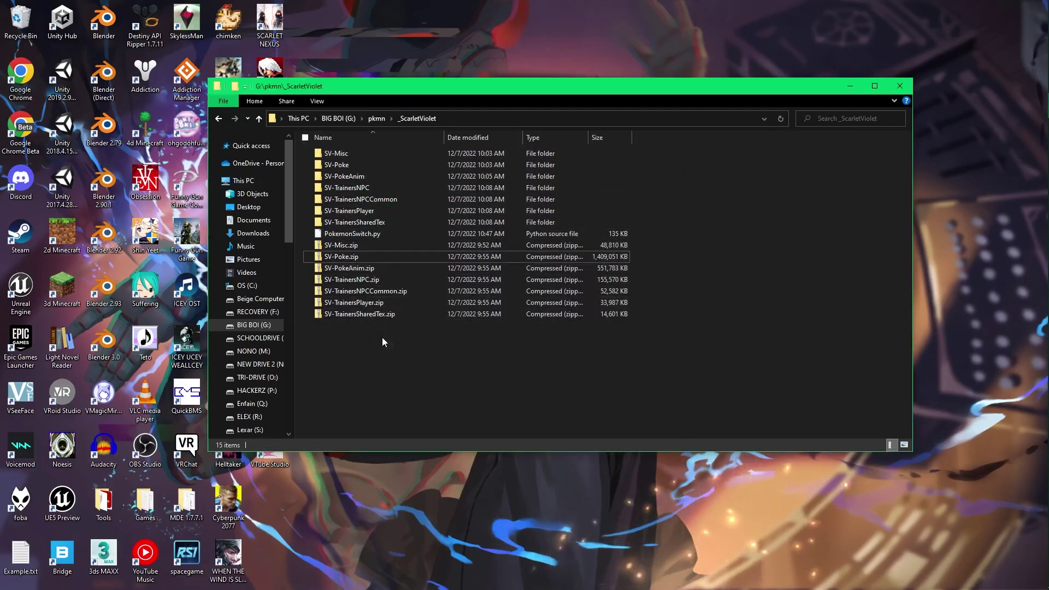
- Open the data folder inside the extracted SV-Poke\pokemon folder
double_click(378, 165)
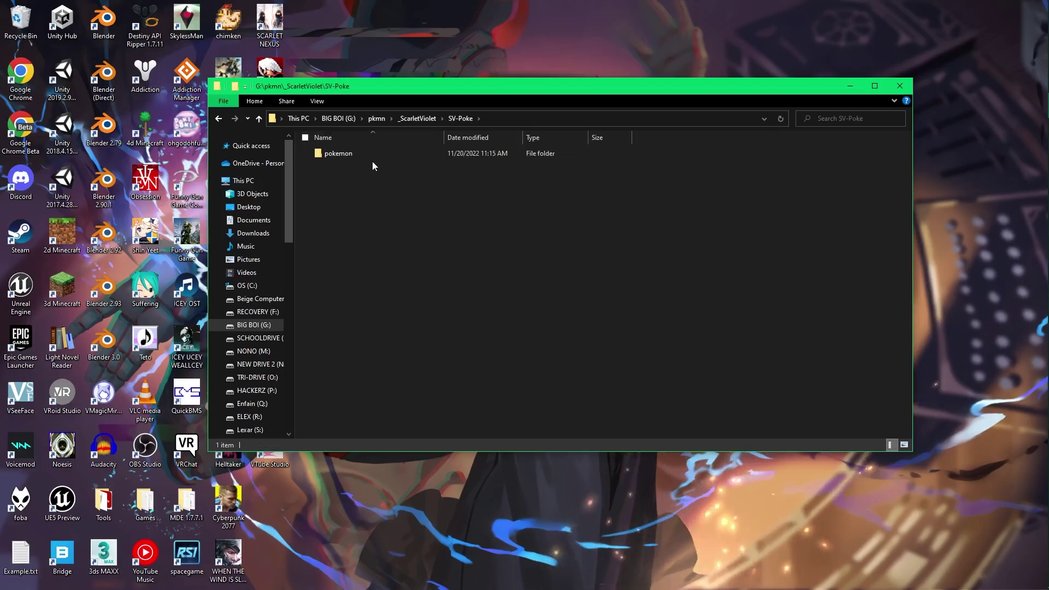
double_click(366, 155)
double_click(365, 156)
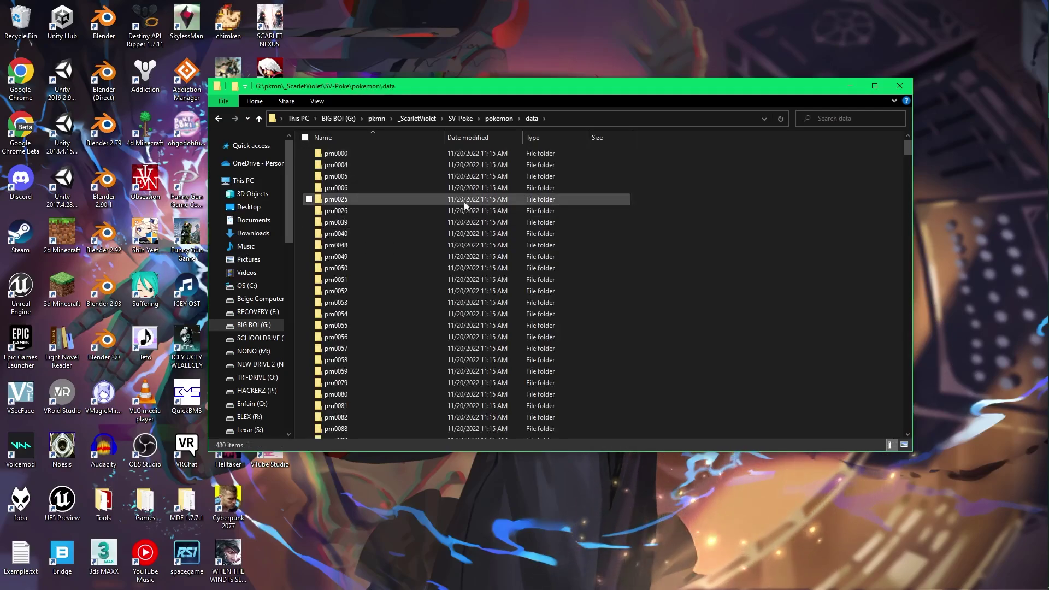
- Inspect the Substitute Doll folder inside pm9999\pm9999_00_00, at the end of the data folder list
scroll(464, 202, "down", 10)
scroll(519, 215, "down", 15)
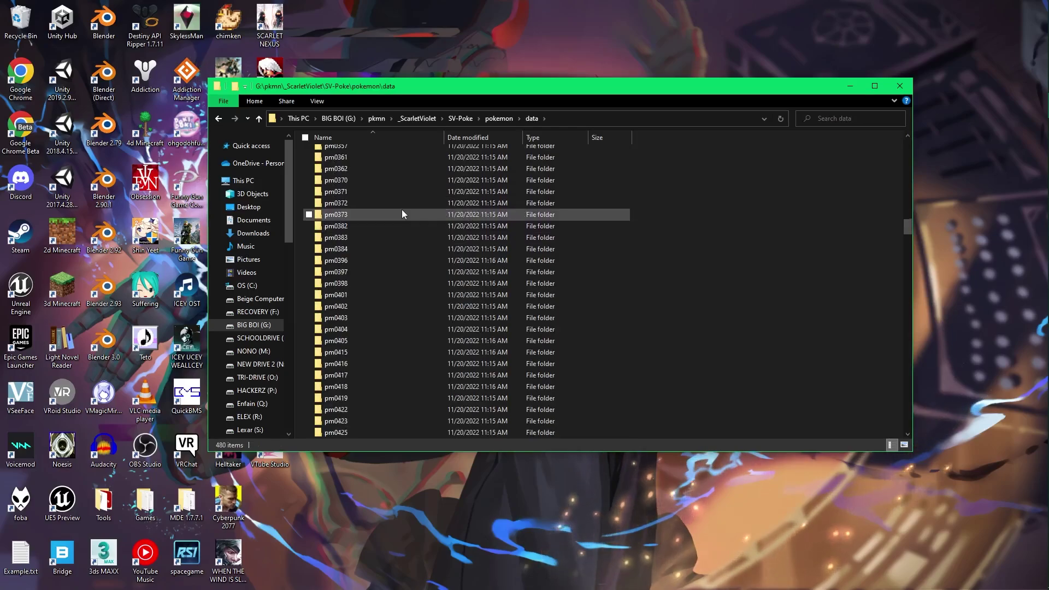
scroll(424, 231, "down", 20)
scroll(428, 256, "down", 20)
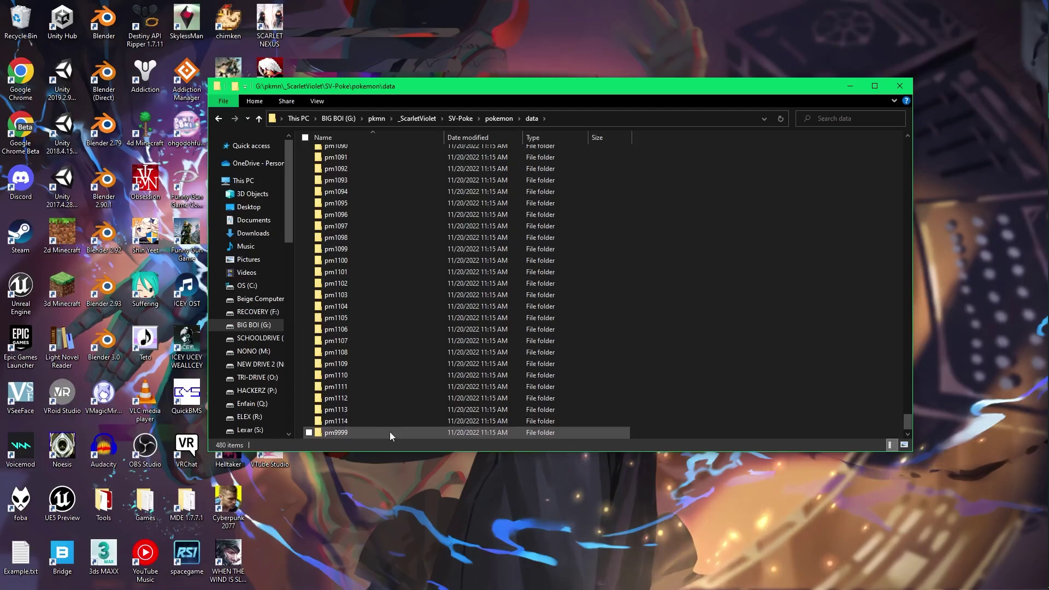
left_click(389, 432)
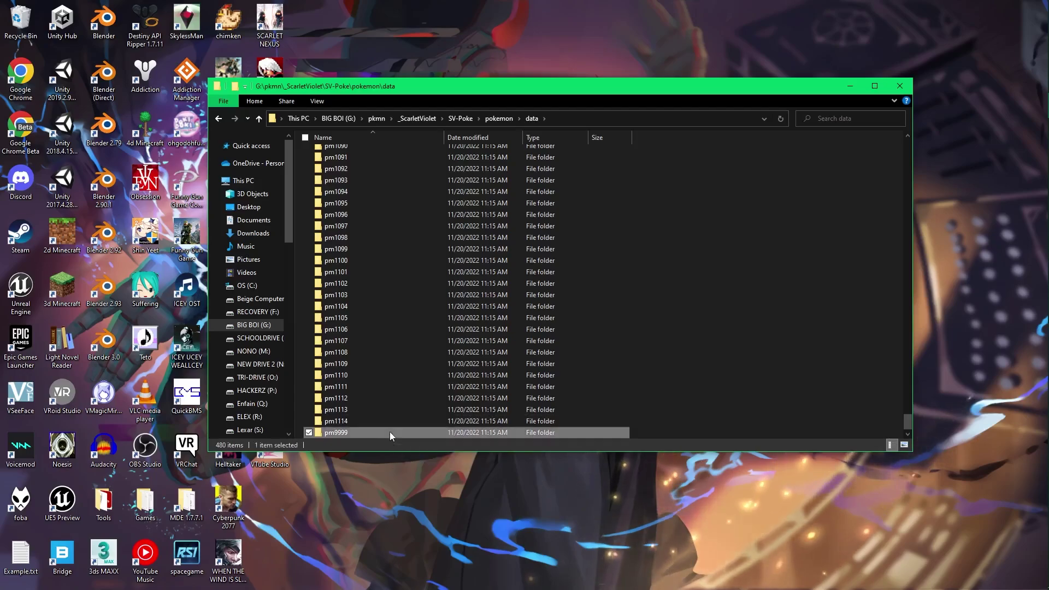
double_click(345, 432)
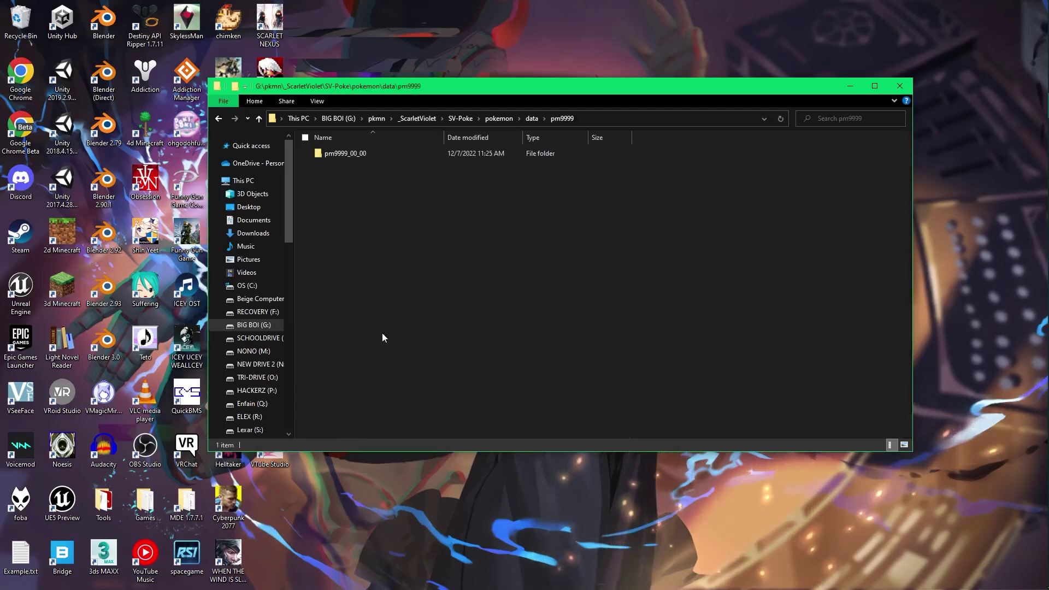
double_click(362, 154)
double_click(377, 162)
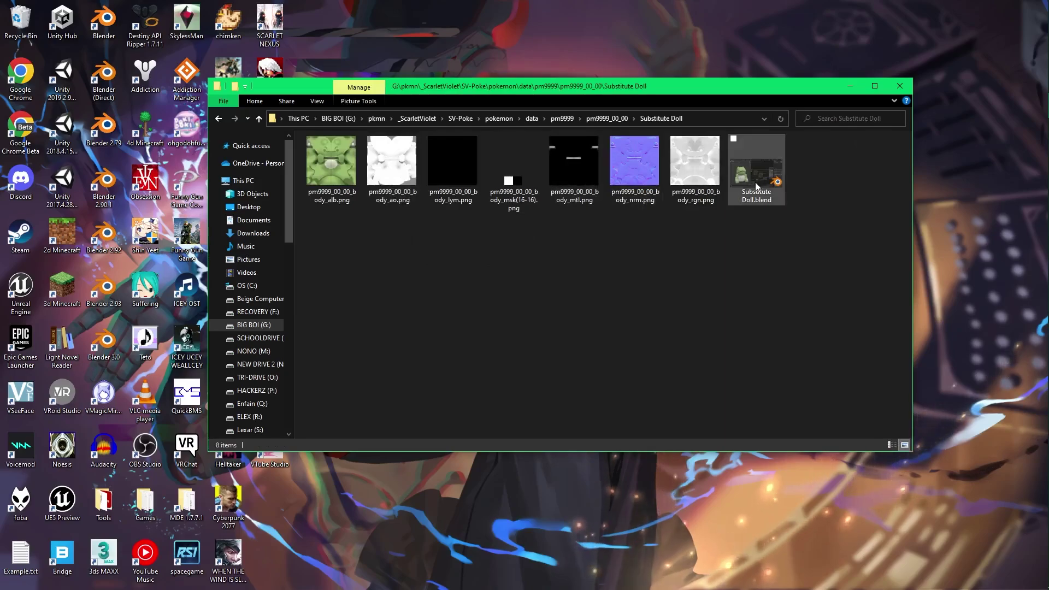
- Go back to the data folder and open pm0000\pm0000_00_00
left_click(531, 119)
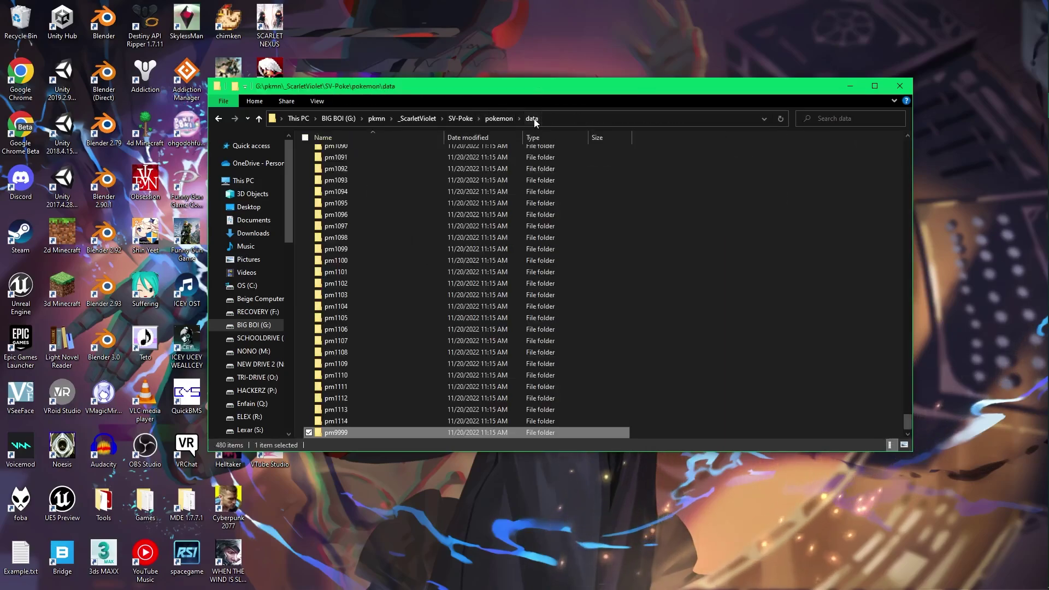
left_click_drag(905, 423, 907, 145)
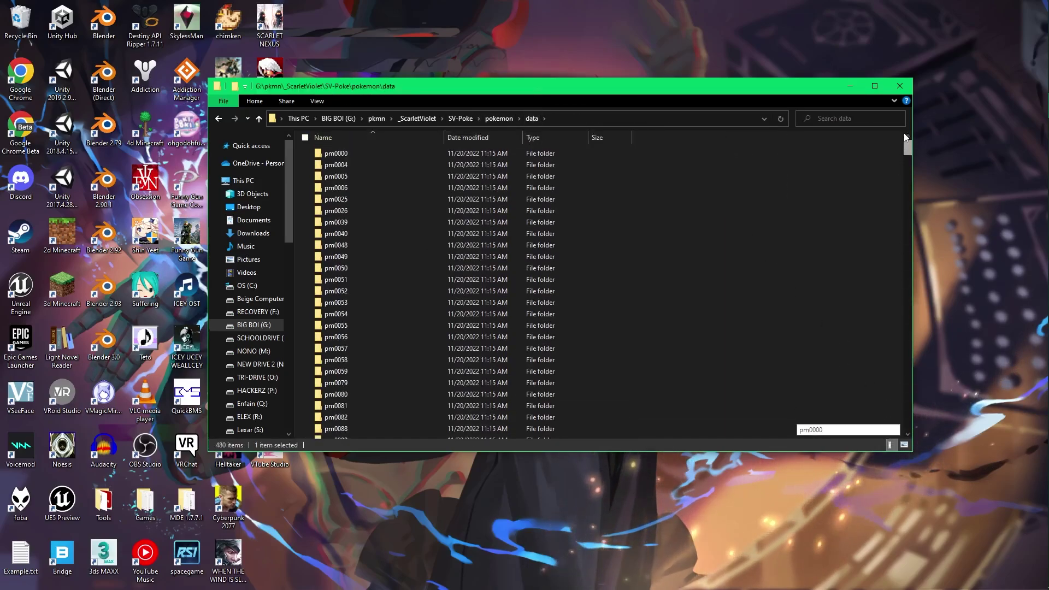
double_click(372, 153)
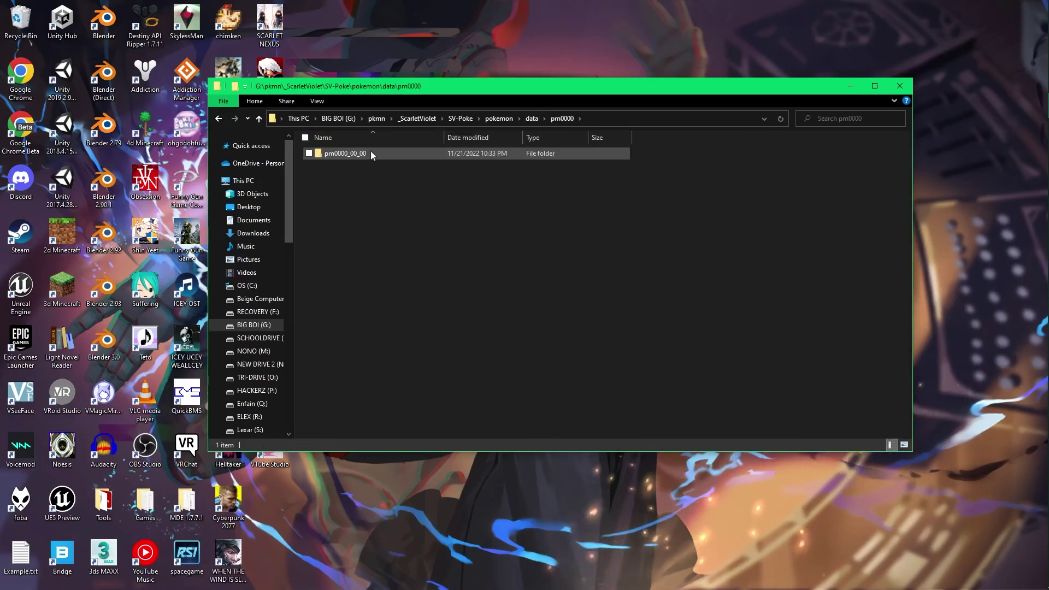
double_click(372, 152)
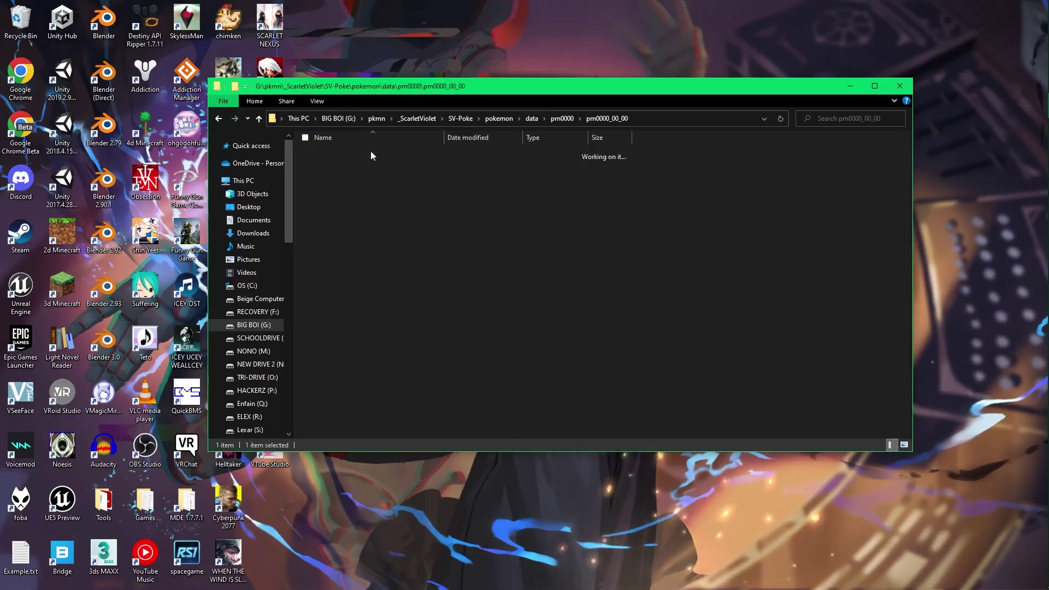
- Return to the data folder and look through its numbered Pokémon model folders
left_click(538, 119)
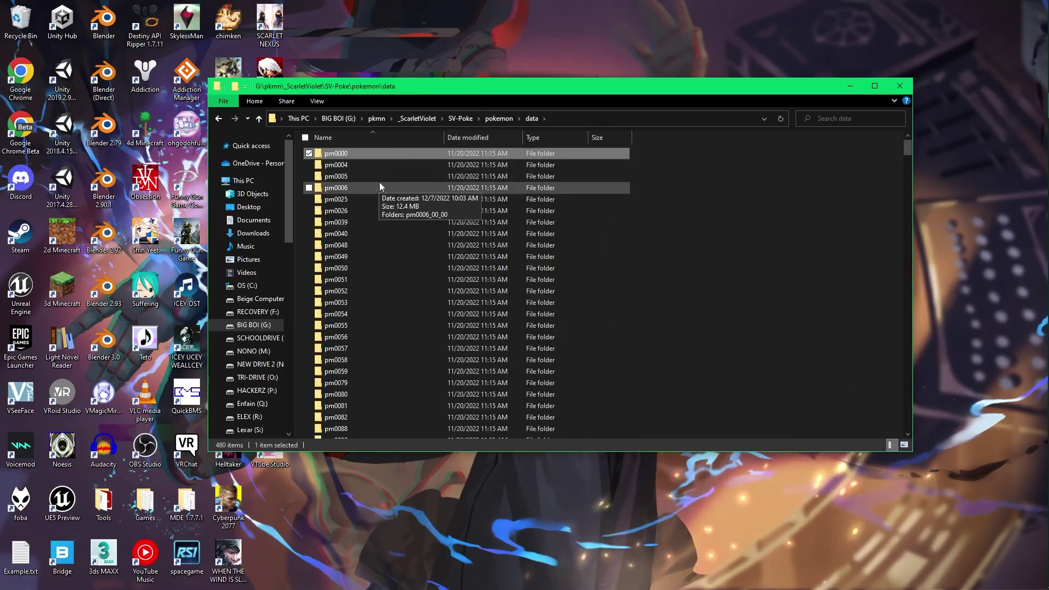
left_click(661, 224)
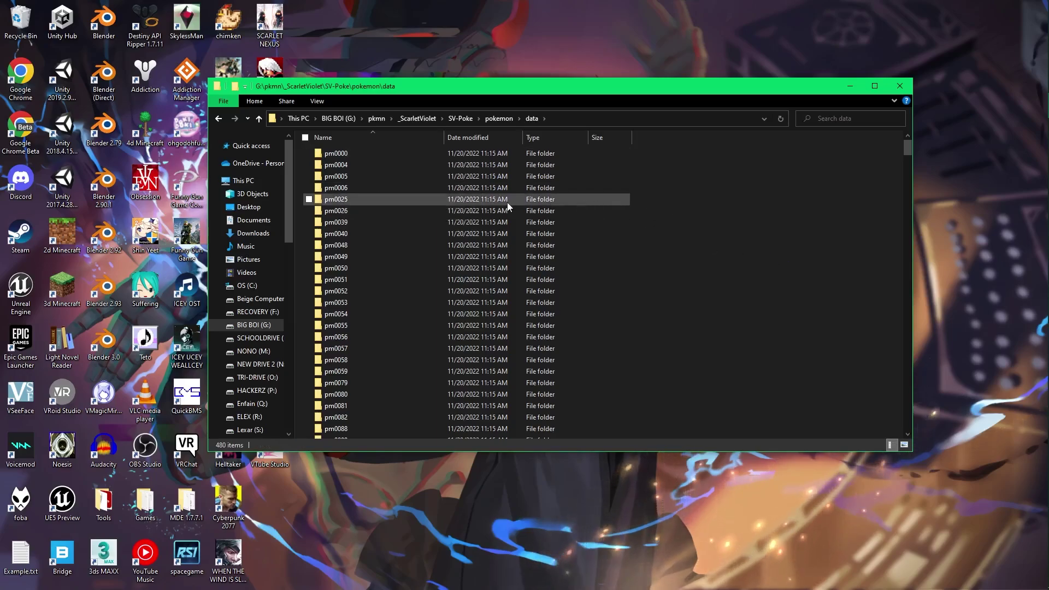
scroll(507, 202, "down", 15)
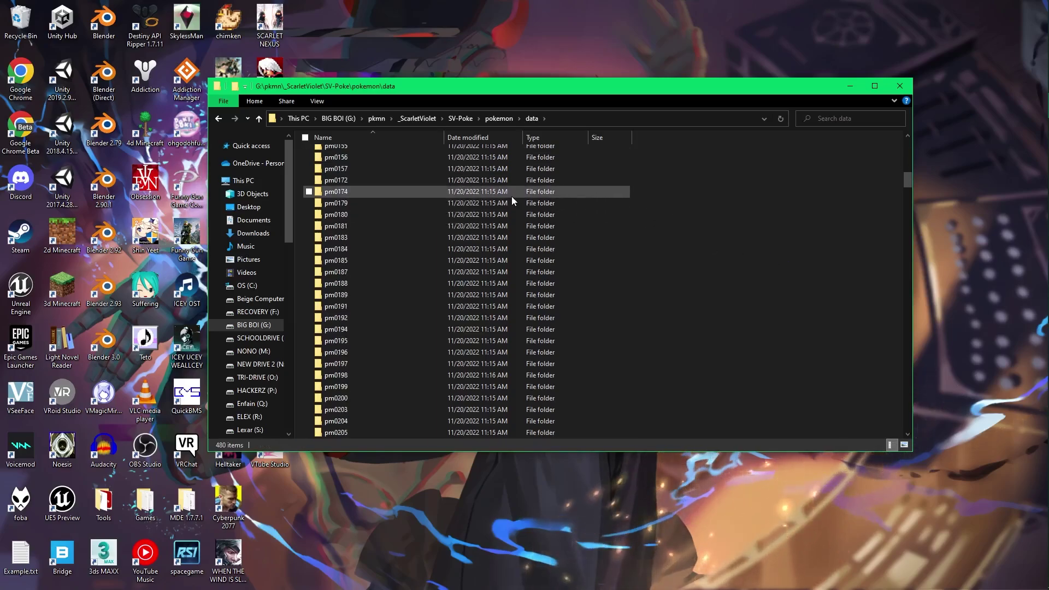
scroll(511, 201, "down", 15)
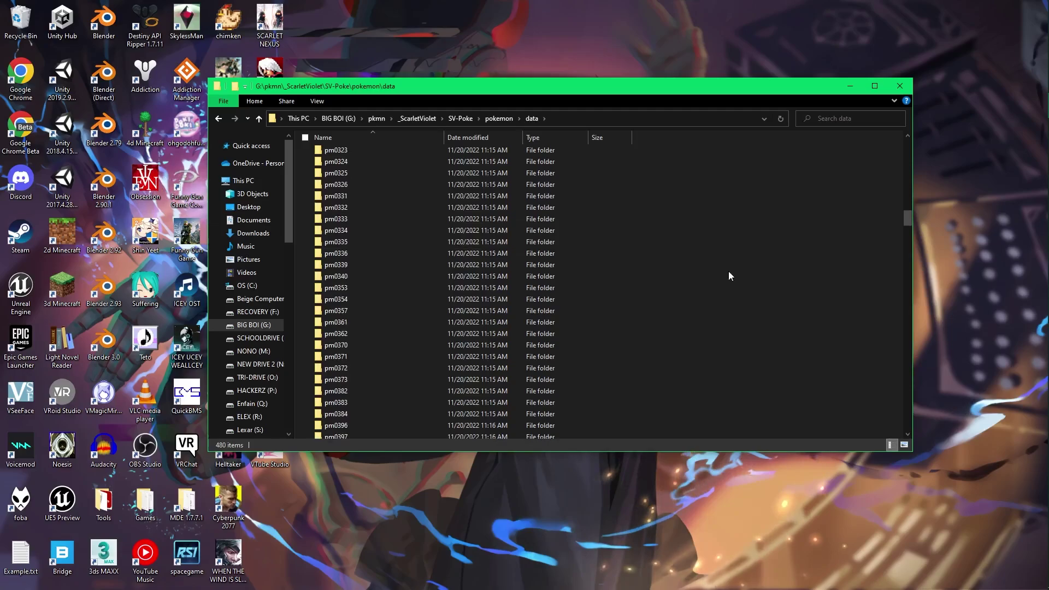
scroll(910, 222, "down", 5)
- Switch to Chrome and bring up the 9th Generation Pokémon IDs list in the vg-resource thread
key("super+Tab")
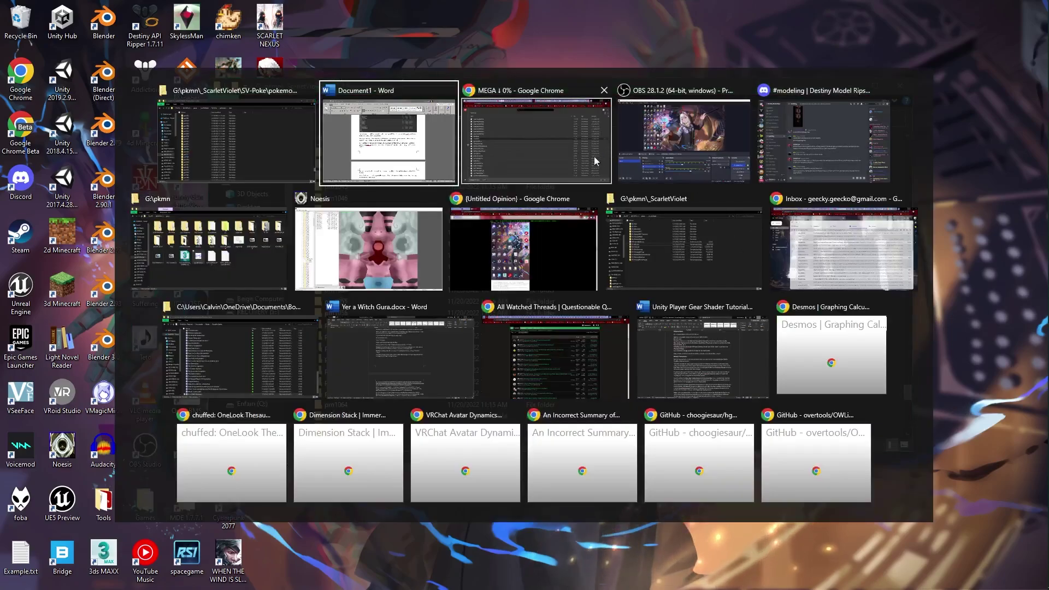
left_click(549, 165)
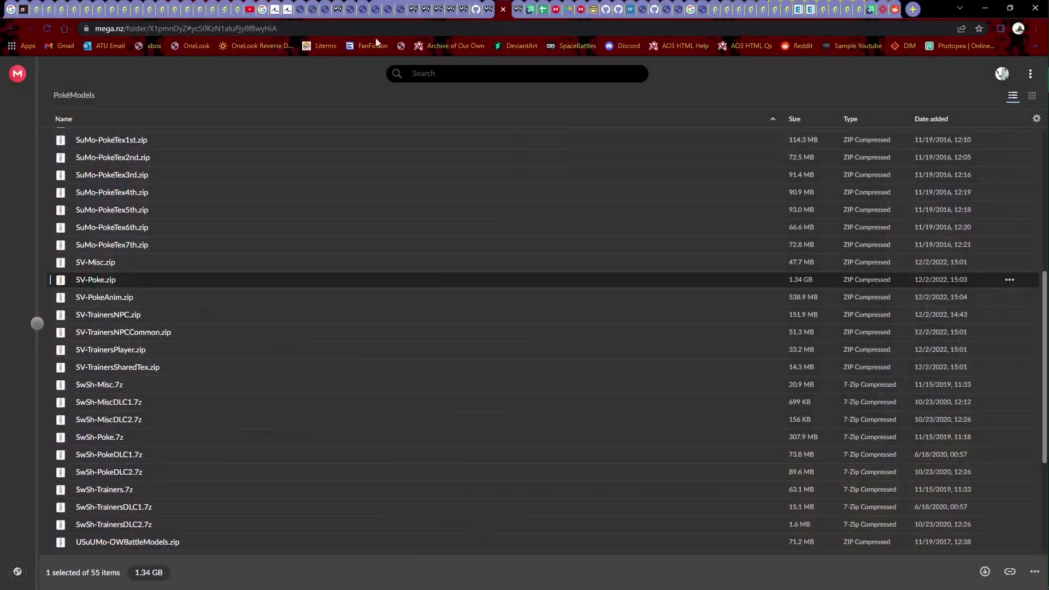
left_click(415, 5)
scroll(497, 303, "down", 5)
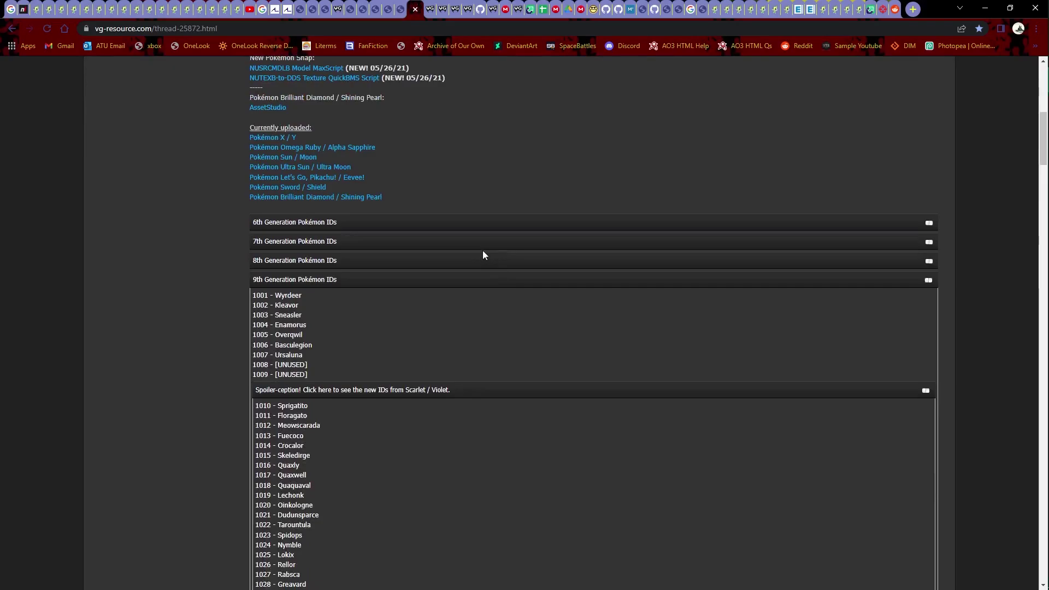
scroll(437, 259, "down", 6)
scroll(375, 238, "up", 3)
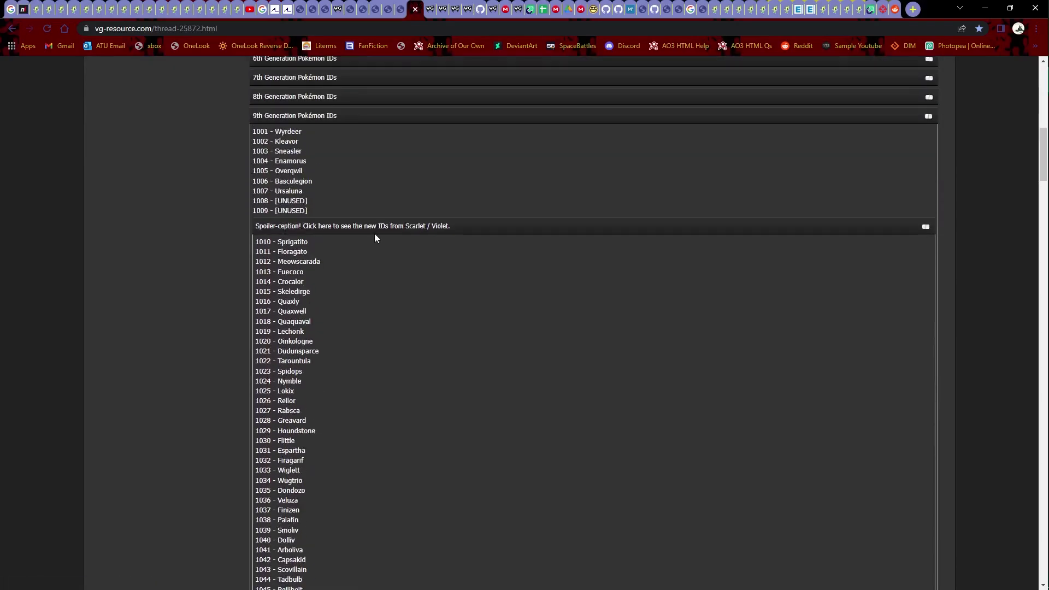
- Look through the new Scarlet / Violet Pokémon IDs, from Sprigatito down to Annihilape and the form suffixes
left_click_drag(415, 273, 487, 431)
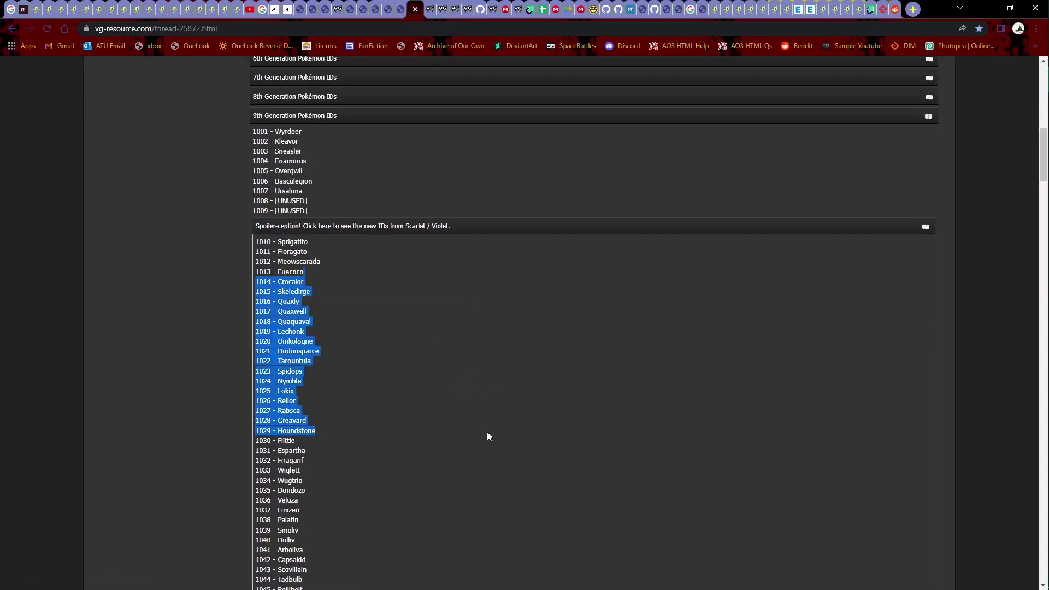
left_click(481, 395)
scroll(481, 389, "down", 10)
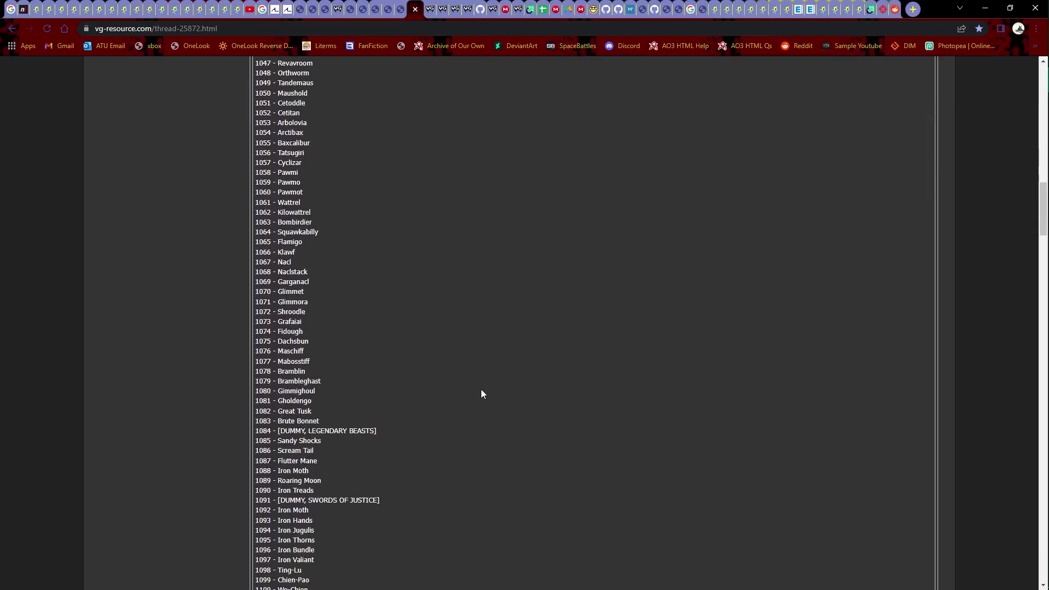
scroll(481, 394, "down", 4)
left_click_drag(475, 426, 477, 141)
left_click(461, 143)
scroll(486, 248, "up", 3)
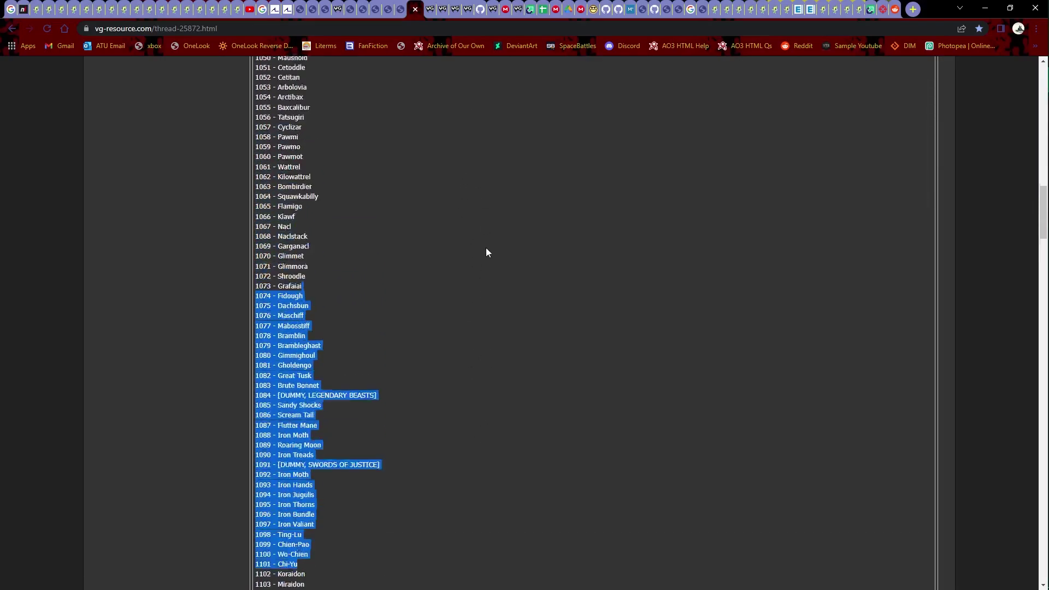
left_click(471, 357)
scroll(471, 358, "down", 3)
left_click_drag(445, 306, 440, 378)
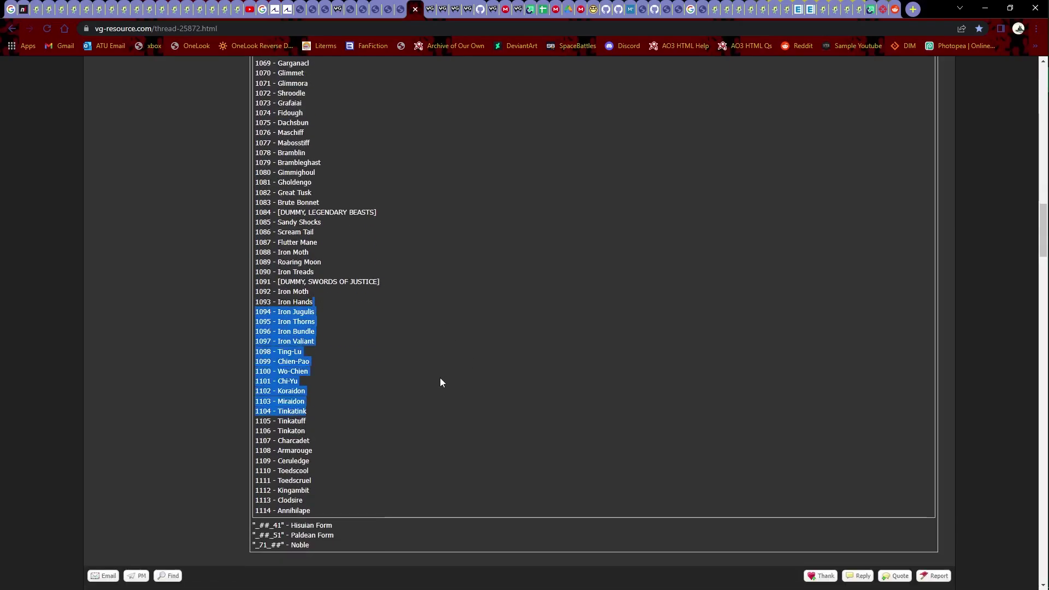
left_click(375, 322)
left_click_drag(302, 322, 236, 306)
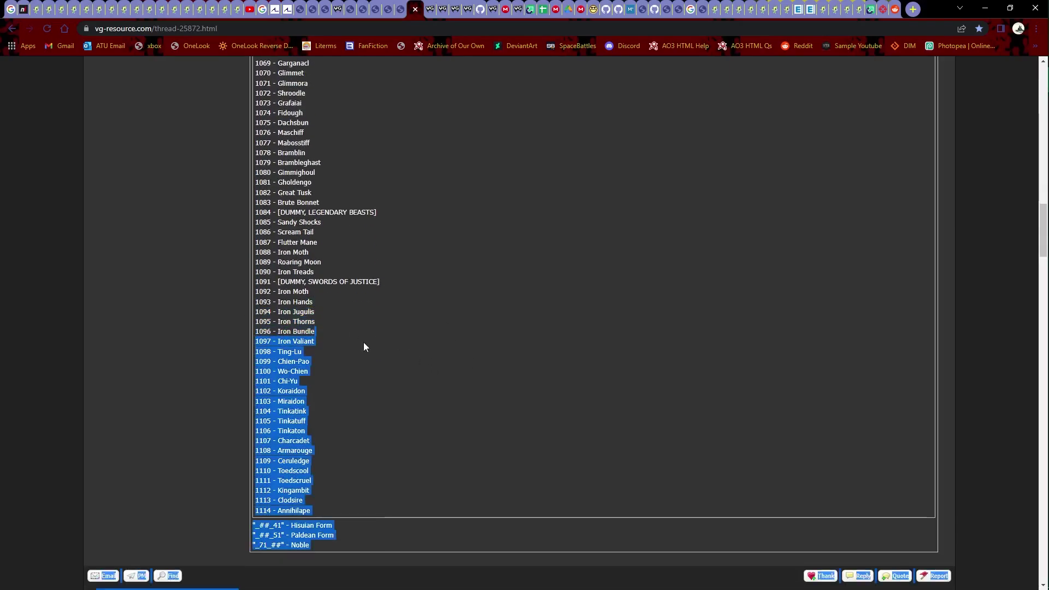
left_click(360, 359)
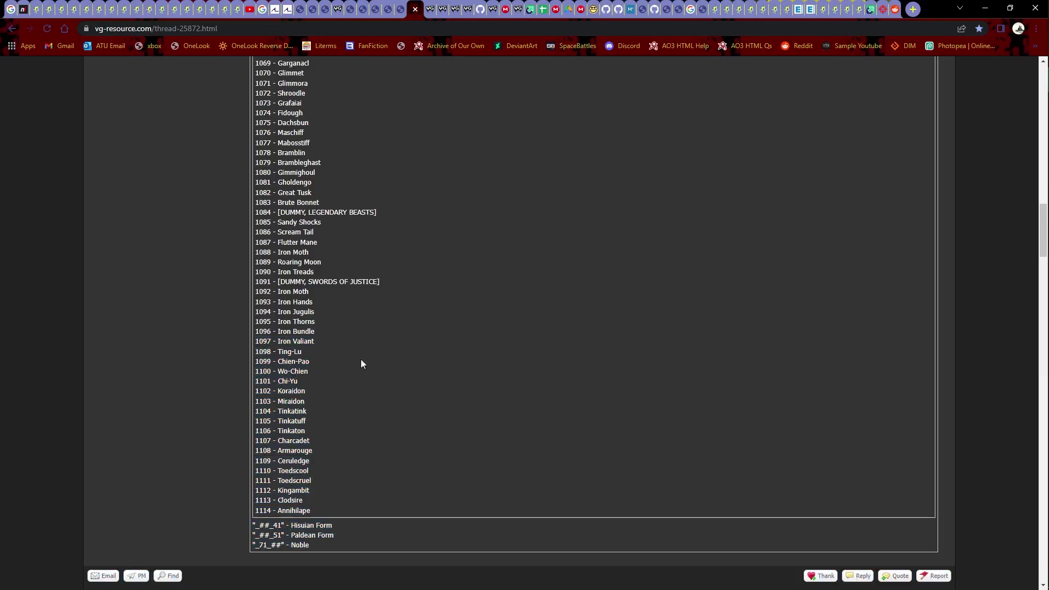
- Find Cetoddle in the Scarlet / Violet ID list and highlight its entry, 1051
scroll(408, 359, "up", 3)
scroll(381, 413, "up", 7)
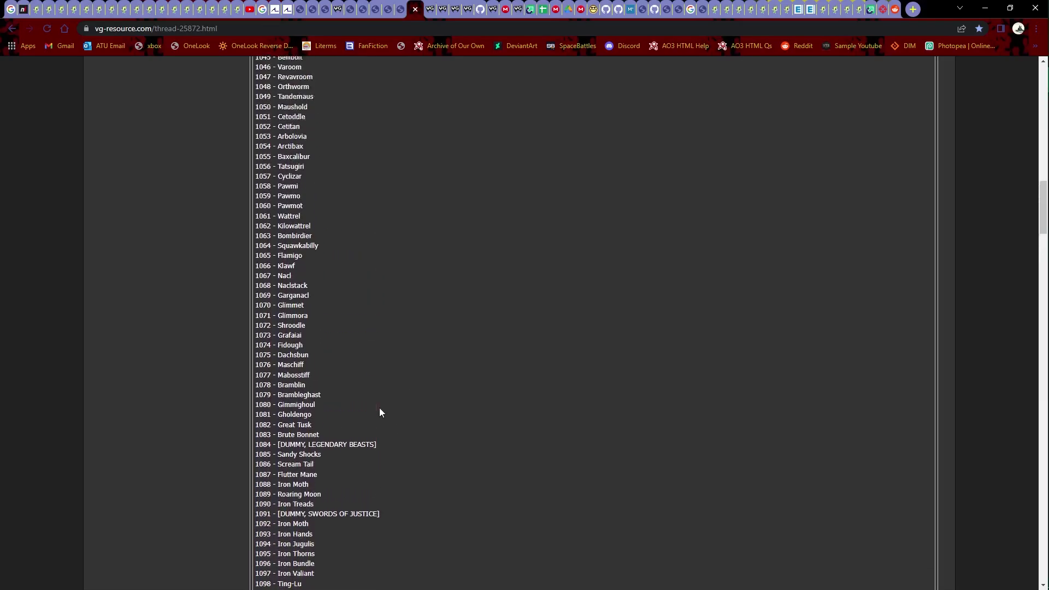
scroll(381, 413, "up", 4)
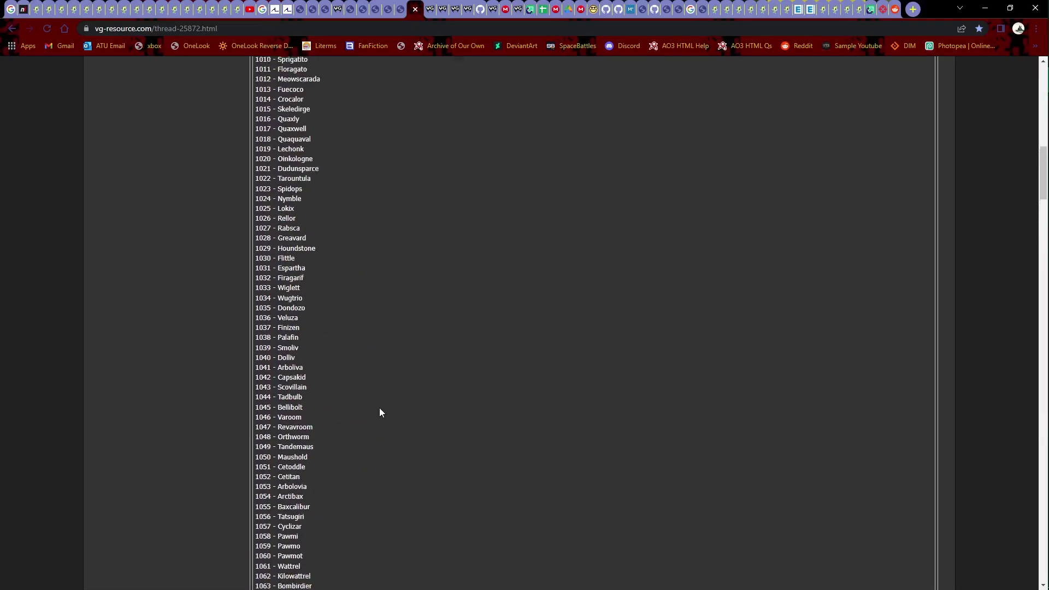
scroll(381, 413, "down", 10)
scroll(381, 413, "down", 3)
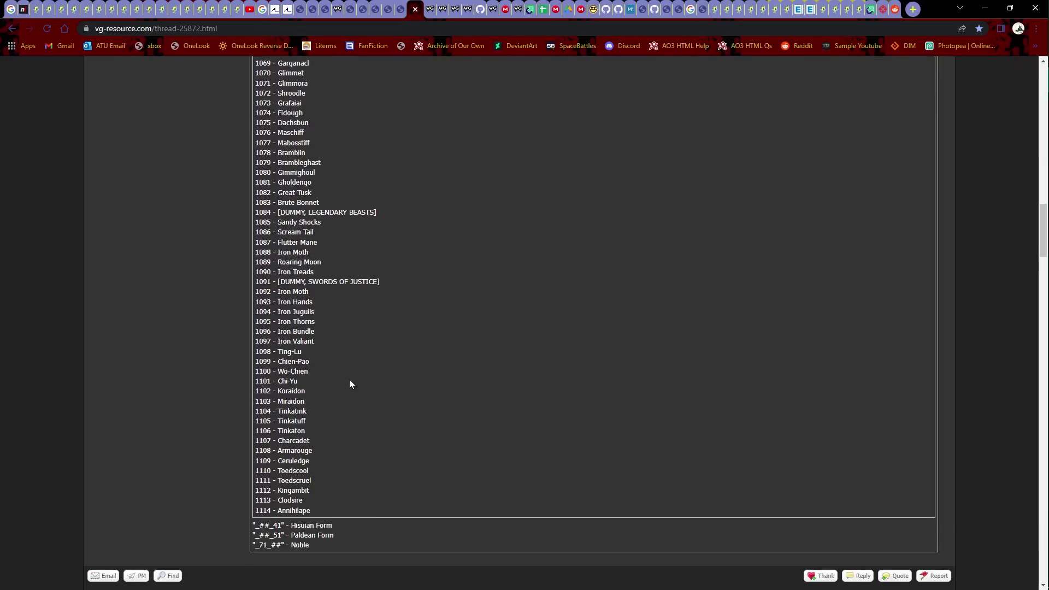
scroll(399, 377, "up", 5)
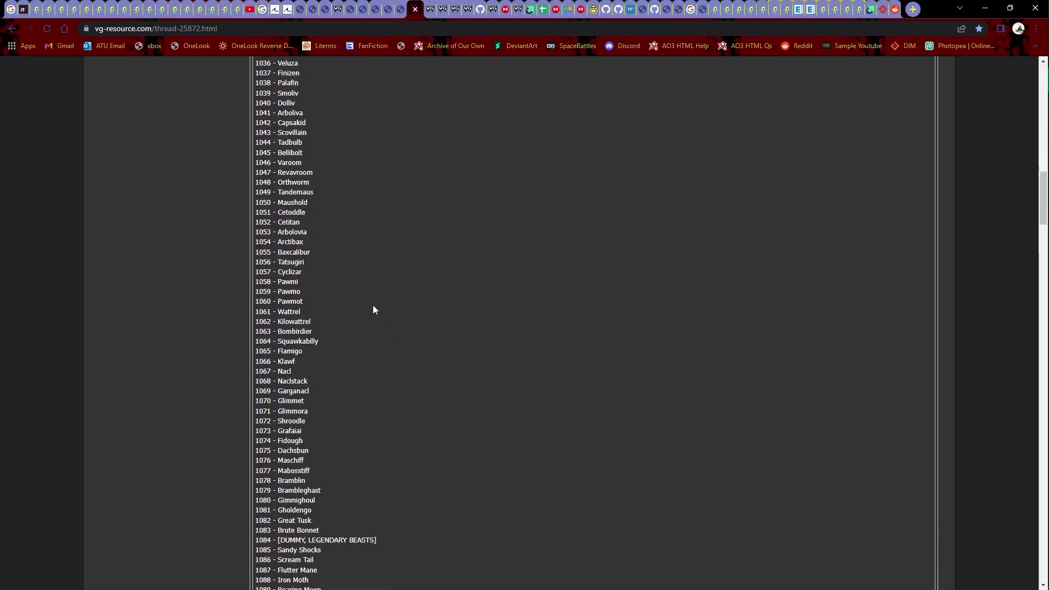
scroll(372, 304, "up", 2)
left_click_drag(306, 321, 252, 324)
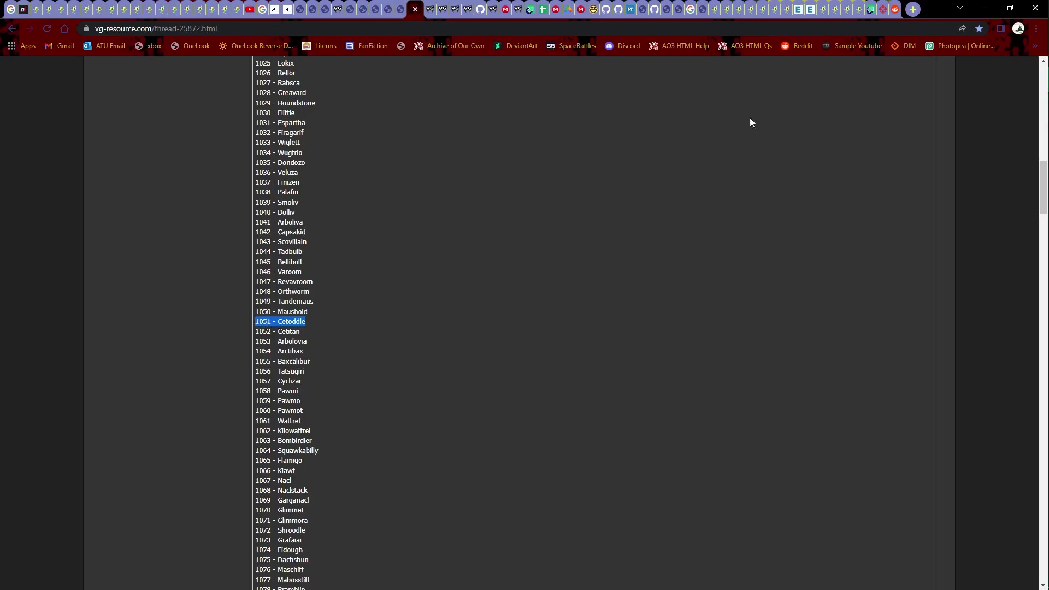
- Return to the data folder in File Explorer and open pm1051\pm1051_00_00
left_click(985, 7)
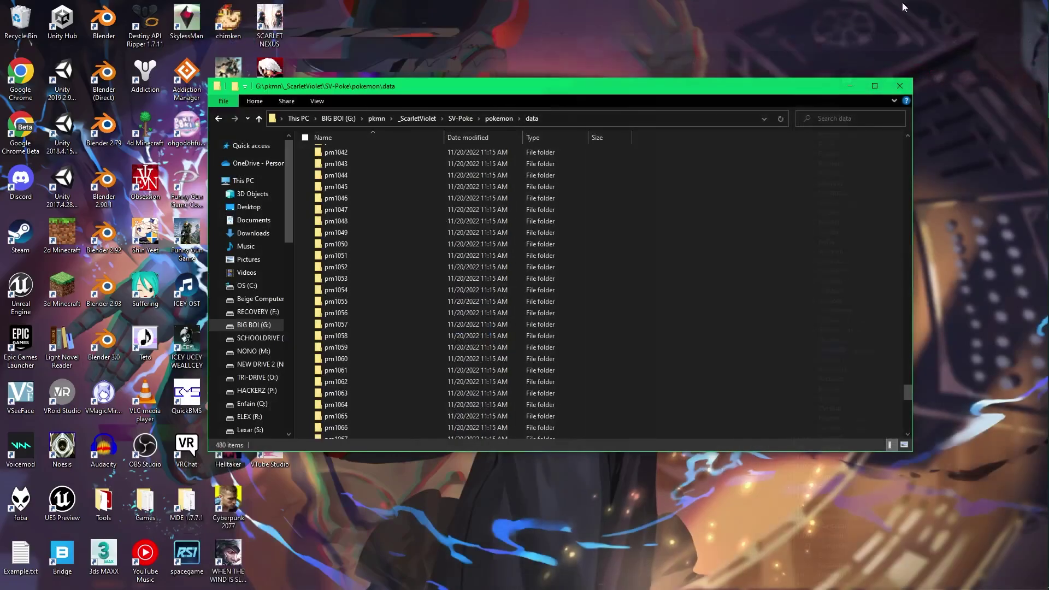
scroll(385, 219, "down", 1)
left_click(377, 225)
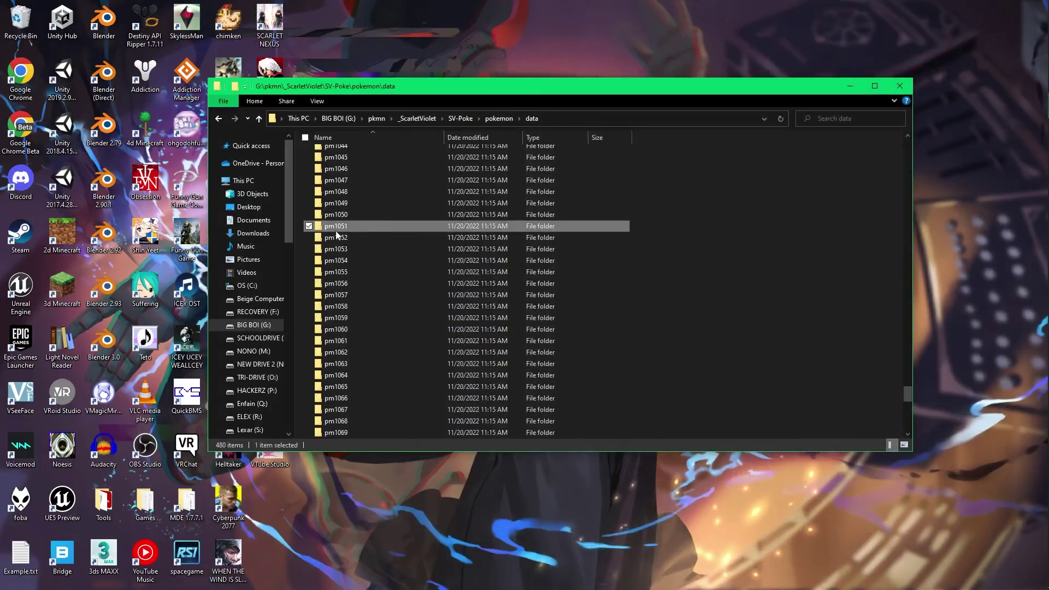
double_click(369, 225)
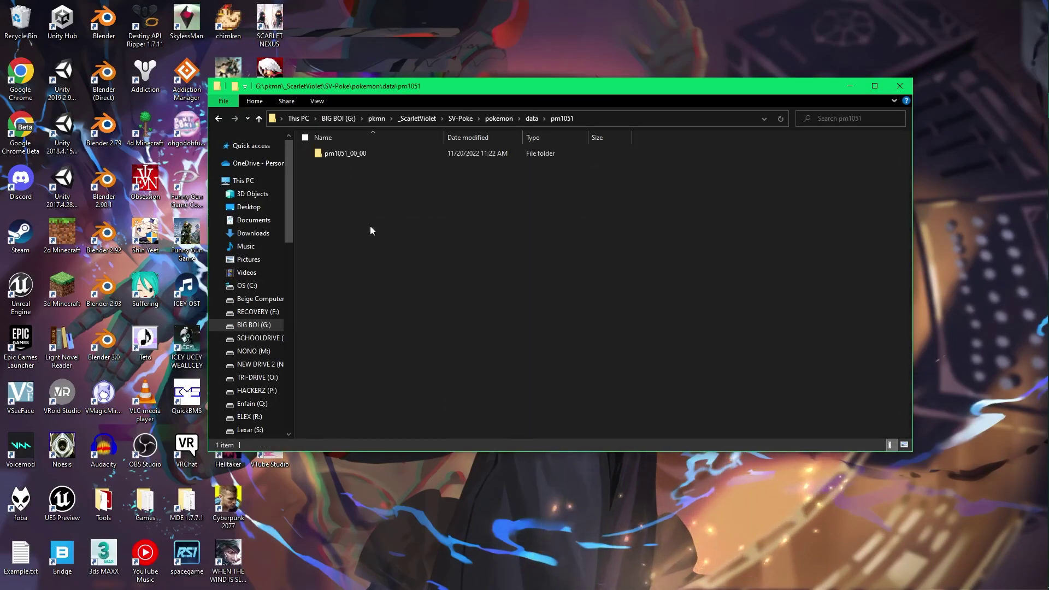
double_click(388, 156)
scroll(765, 355, "down", 1)
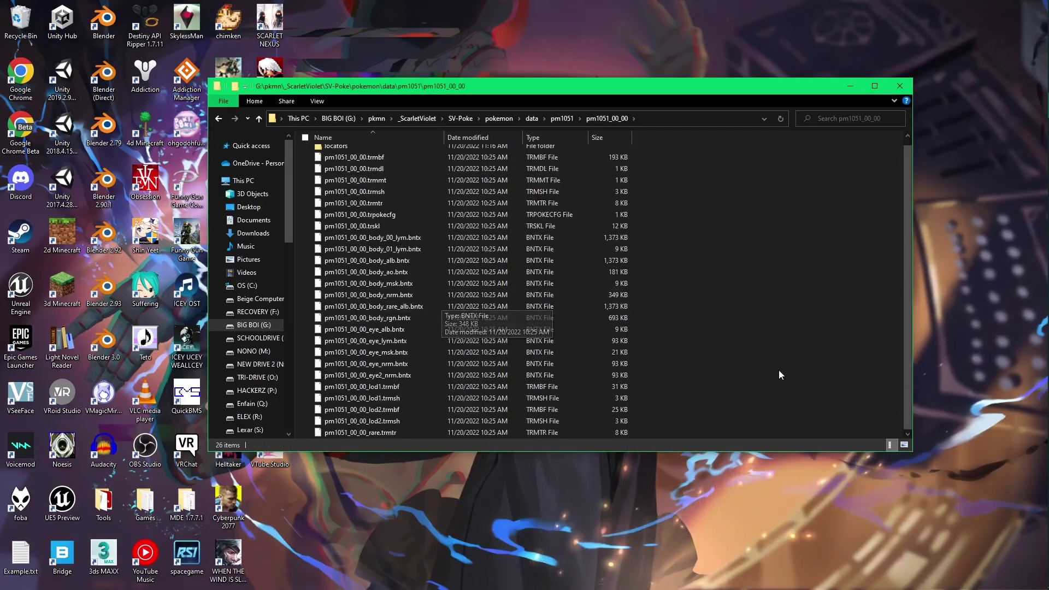
- Show the pm1051_00_00 contents as large icons and look over its files from pm1051_00_00.trmbf to pm1051_00_00_rare.trmtr
left_click(904, 444)
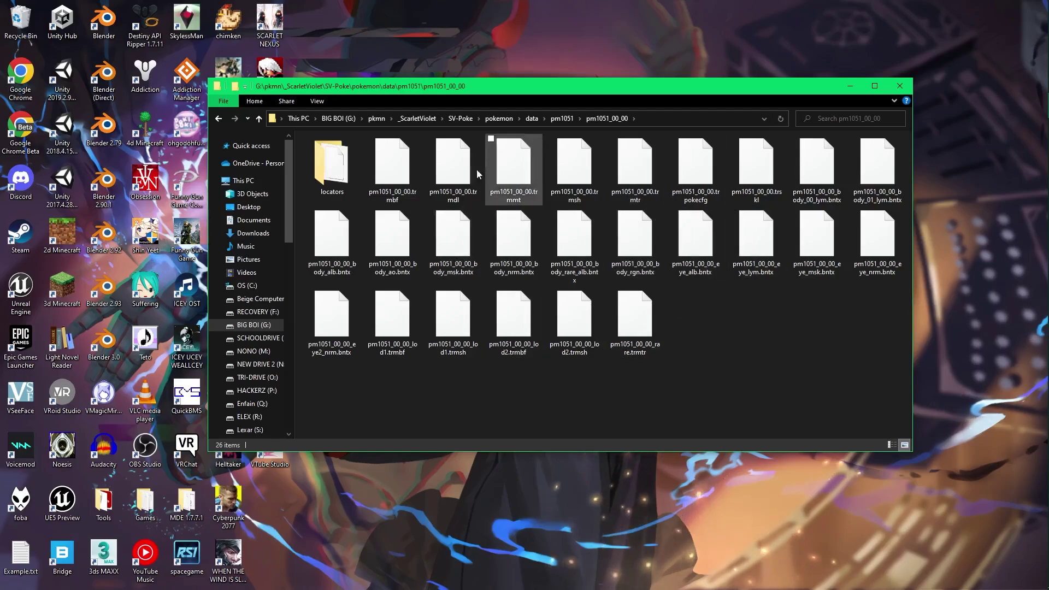
left_click(392, 163)
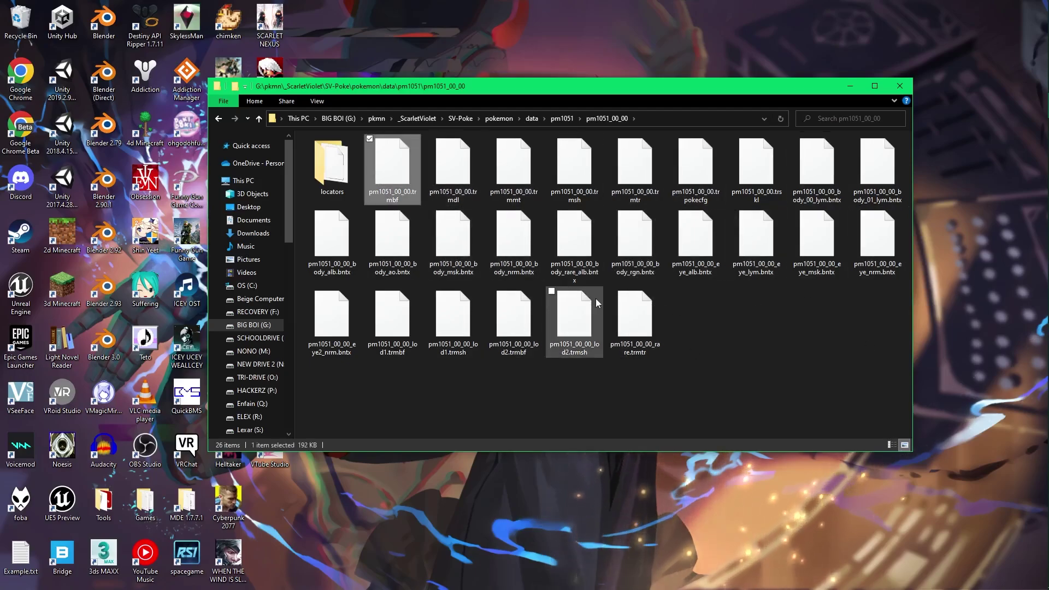
left_click(615, 311, "shift")
left_click(819, 393)
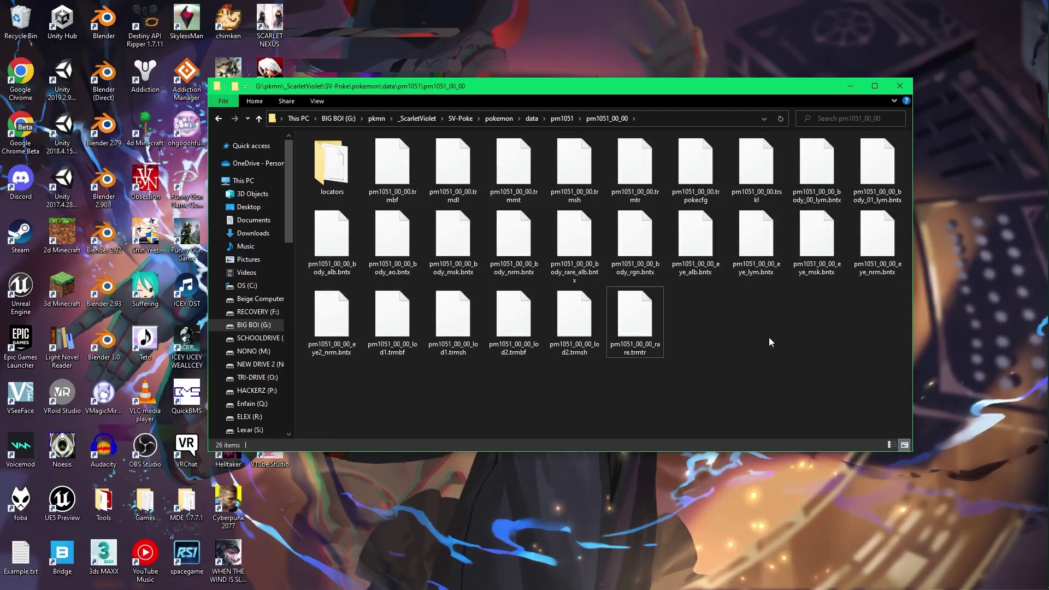
- Switch to the G:\pkmn folder window and launch quickbms.exe
mouse_move(1046, 295)
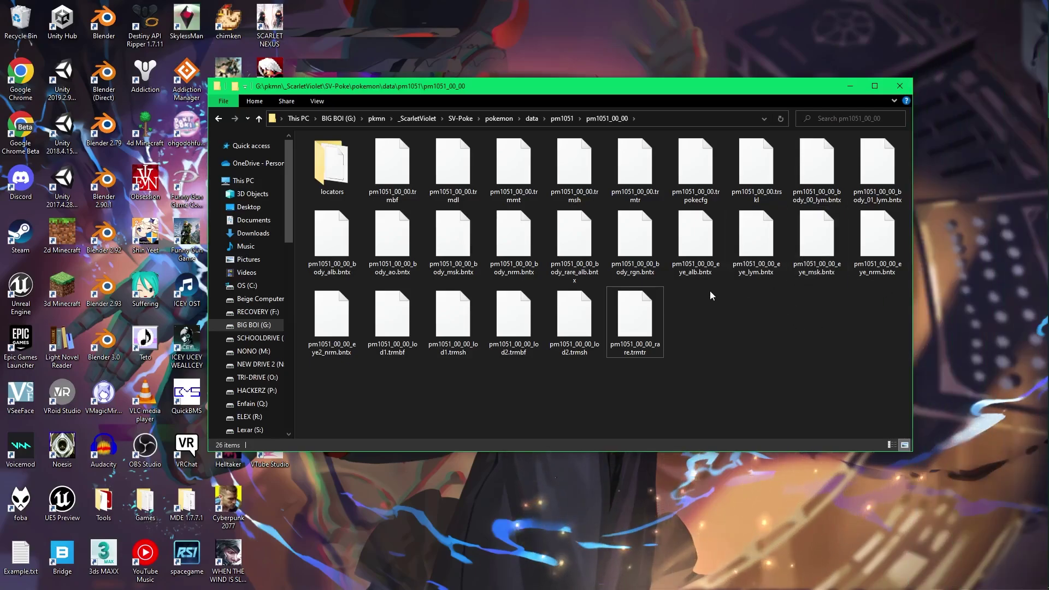
mouse_move(1023, 243)
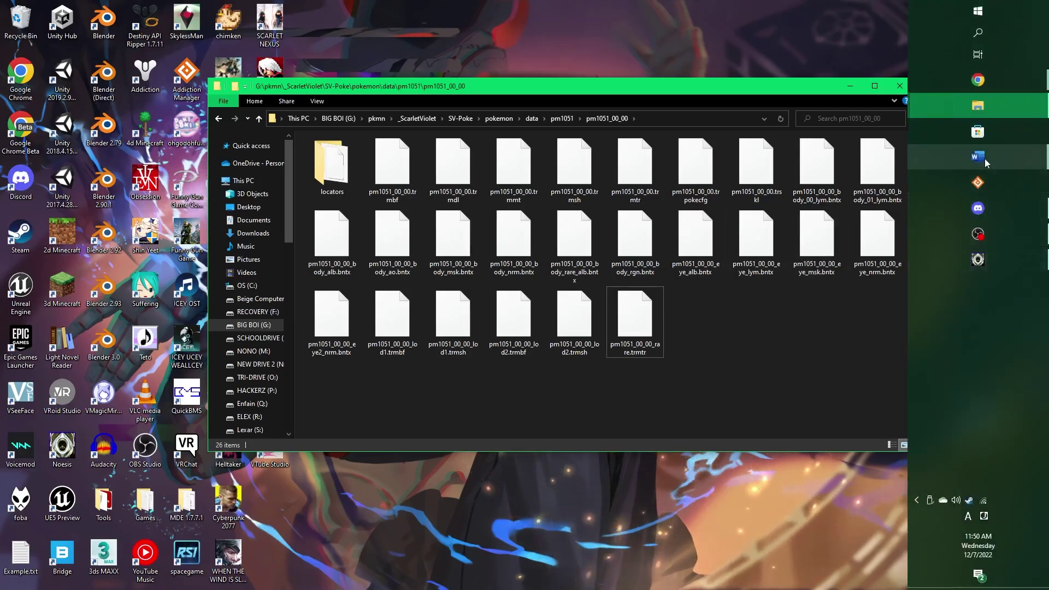
mouse_move(978, 106)
left_click(854, 164)
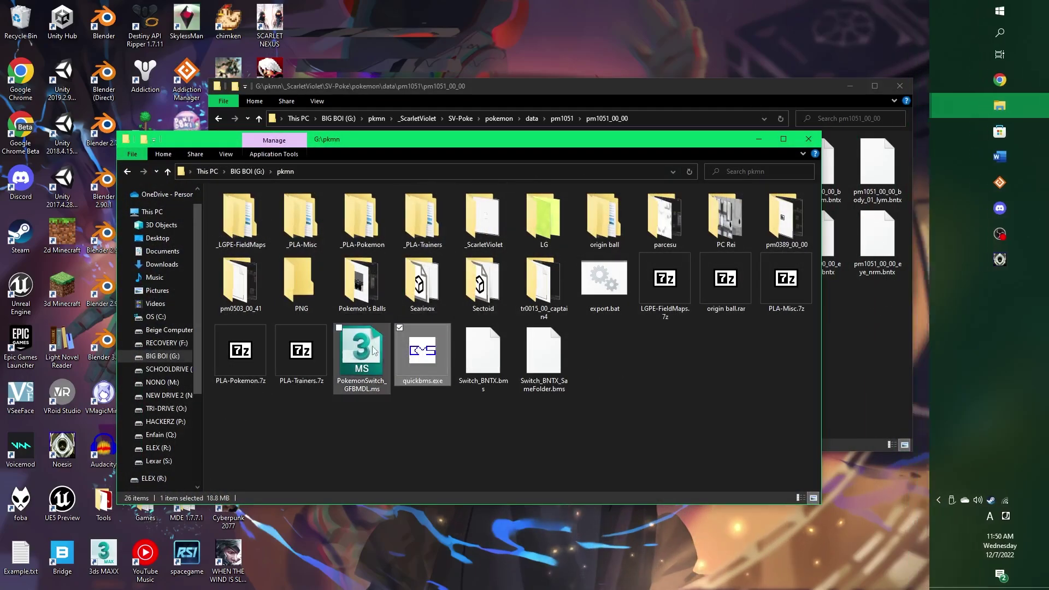
left_click(431, 383, "ctrl")
double_click(425, 370)
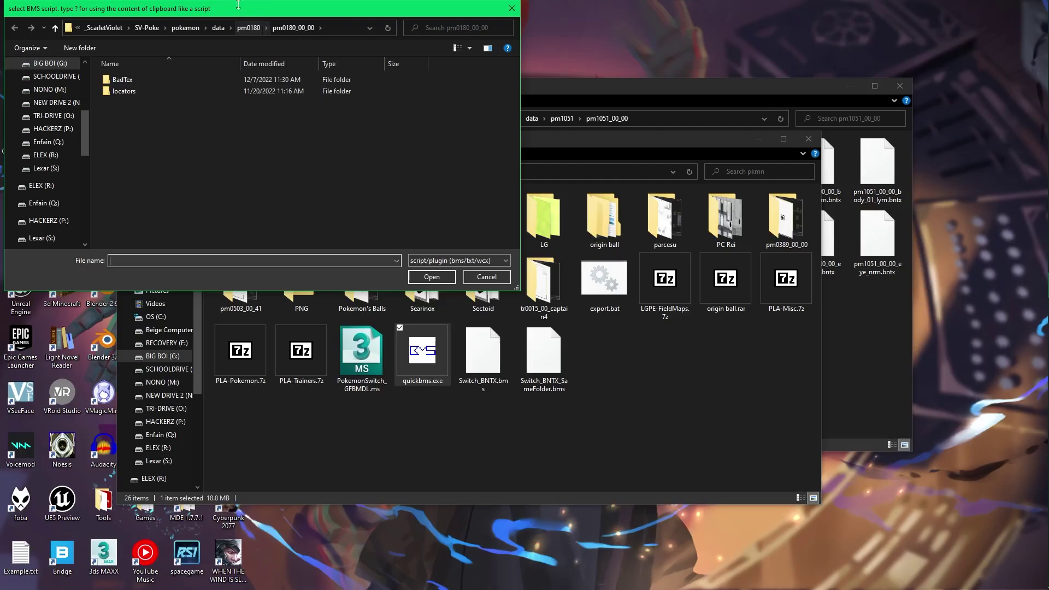
- Load the Switch BNTX script from the pkmn folder as the BMS script
left_click(97, 29)
left_click(172, 28)
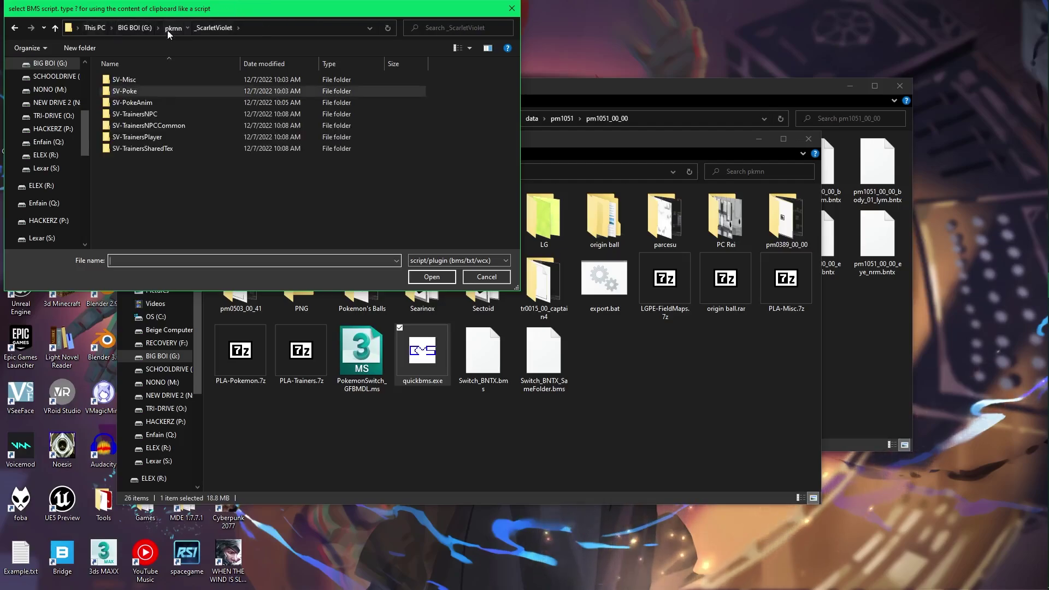
double_click(159, 242)
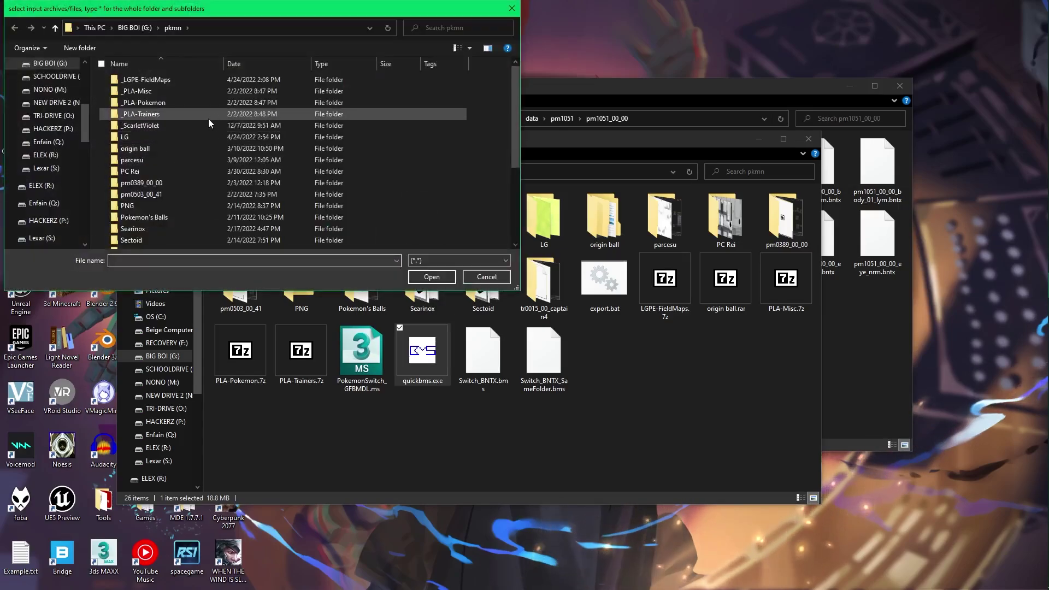
- Choose all files in _ScarletViolet\SV-Poke\pokemon\data\pm1051\pm1051_00_00 as the QuickBMS input, using the * wildcard
double_click(176, 126)
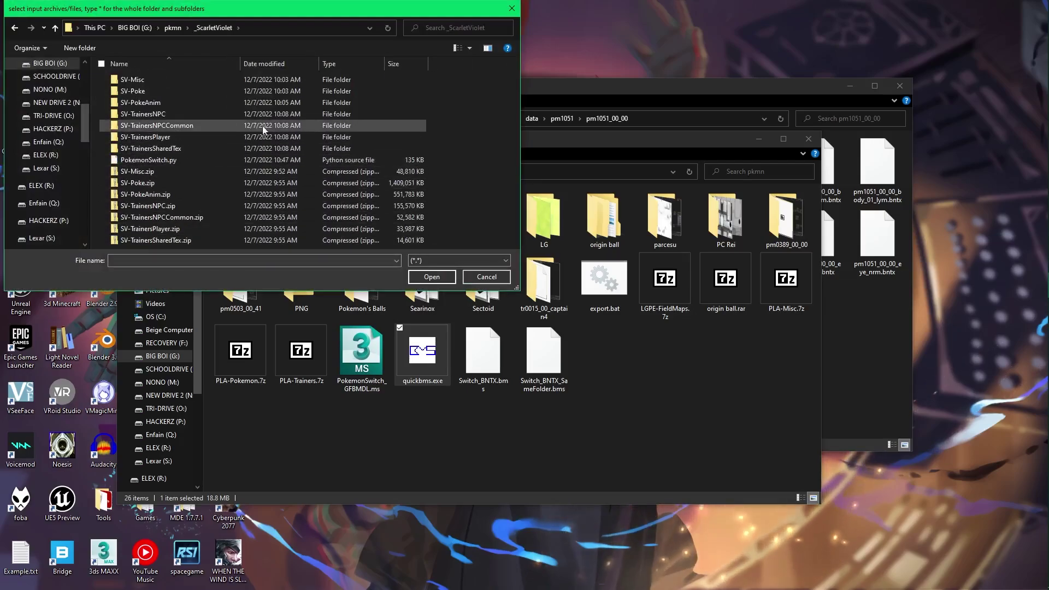
double_click(204, 92)
double_click(182, 84)
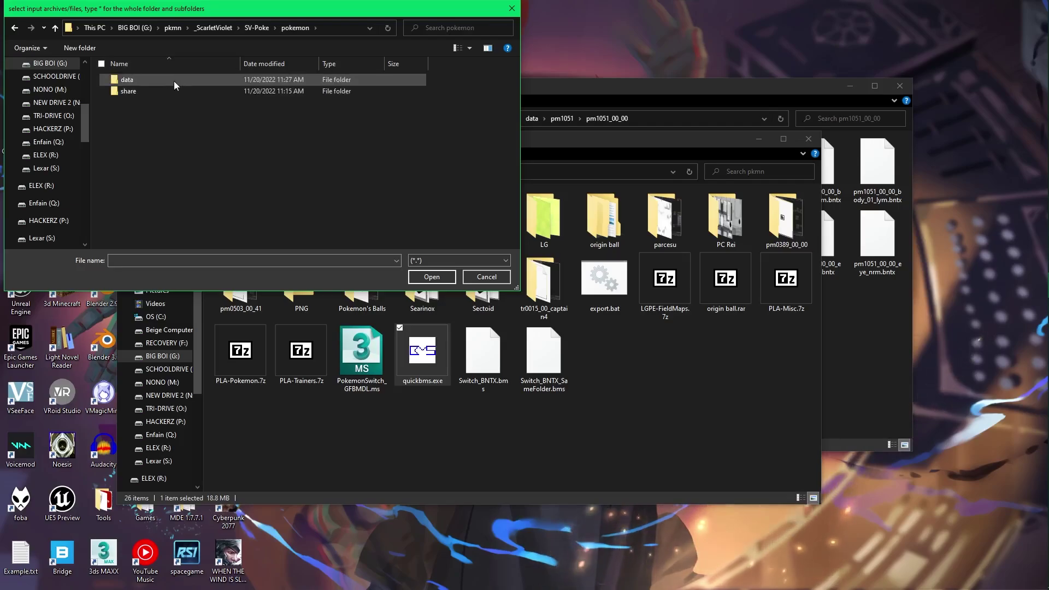
double_click(171, 80)
scroll(218, 104, "down", 10)
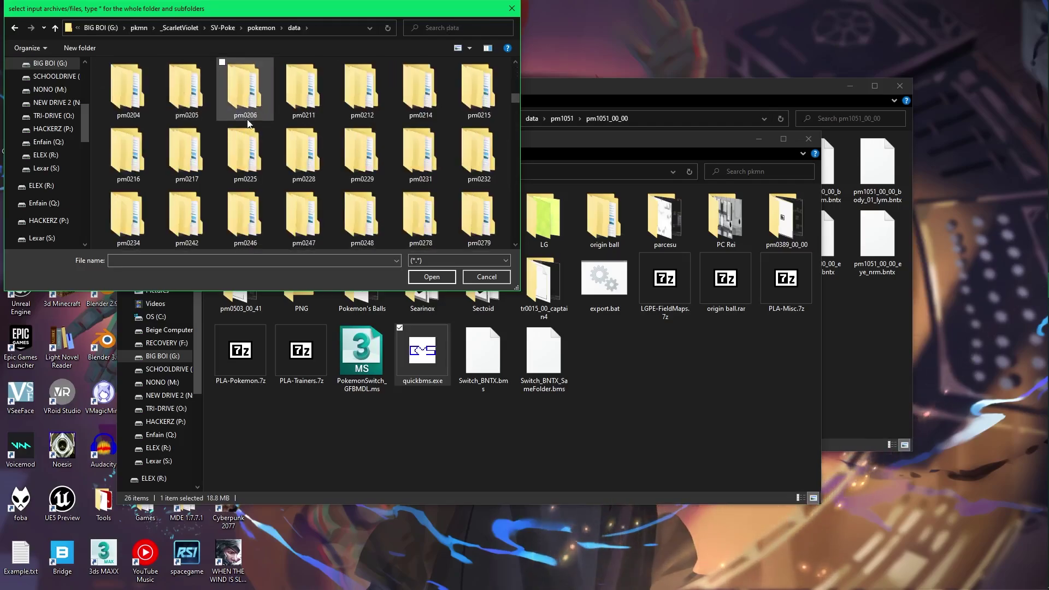
scroll(247, 123, "down", 12)
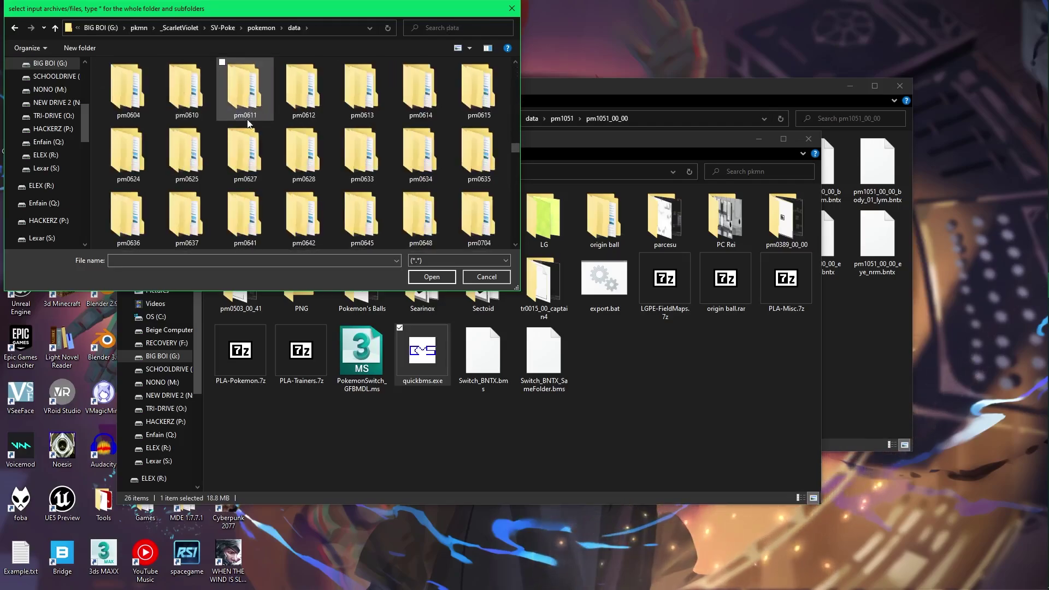
scroll(247, 124, "down", 3)
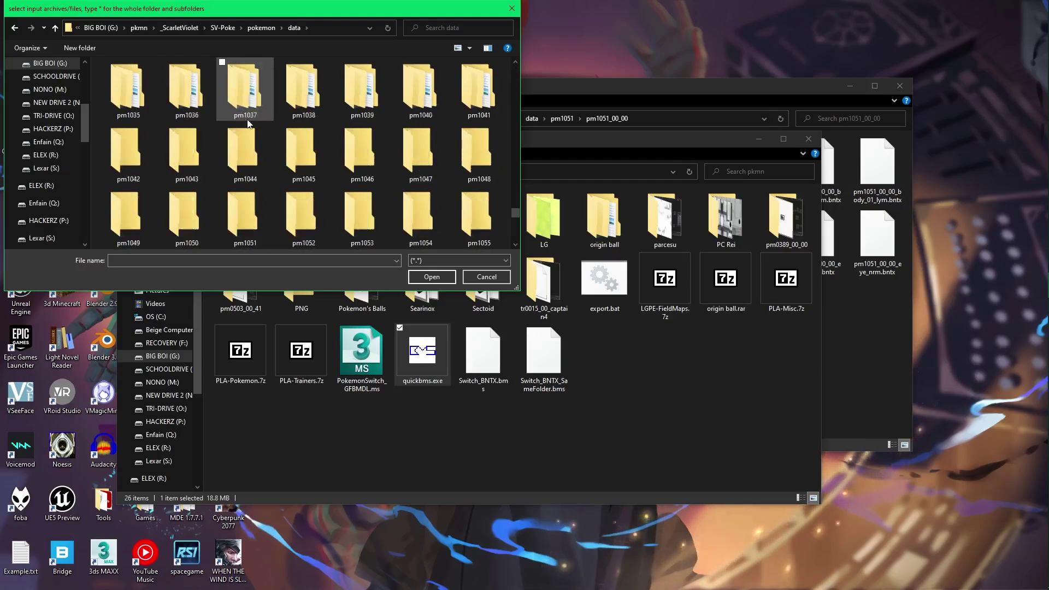
double_click(253, 108)
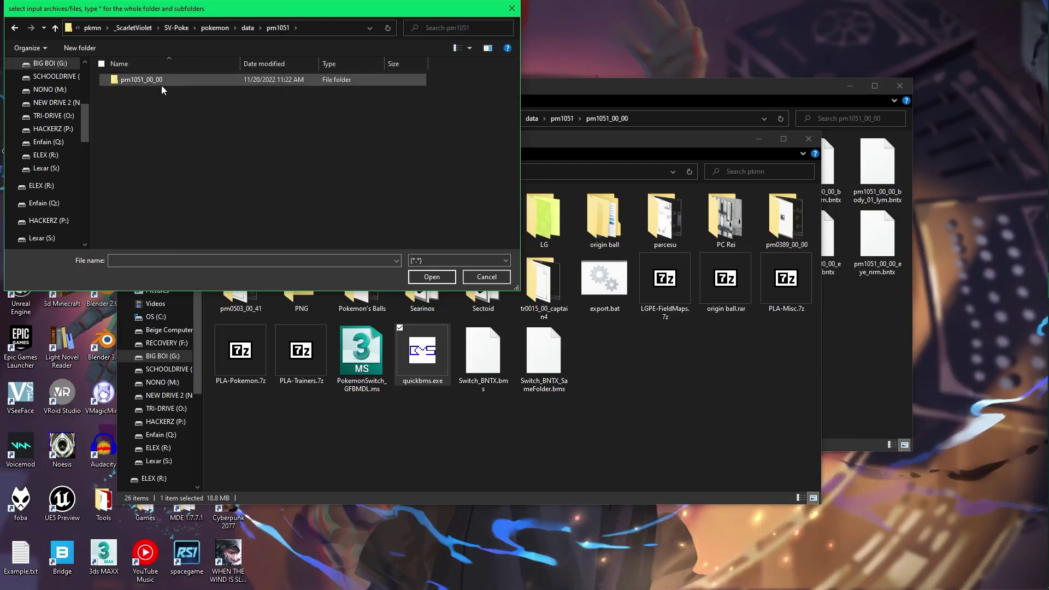
double_click(227, 81)
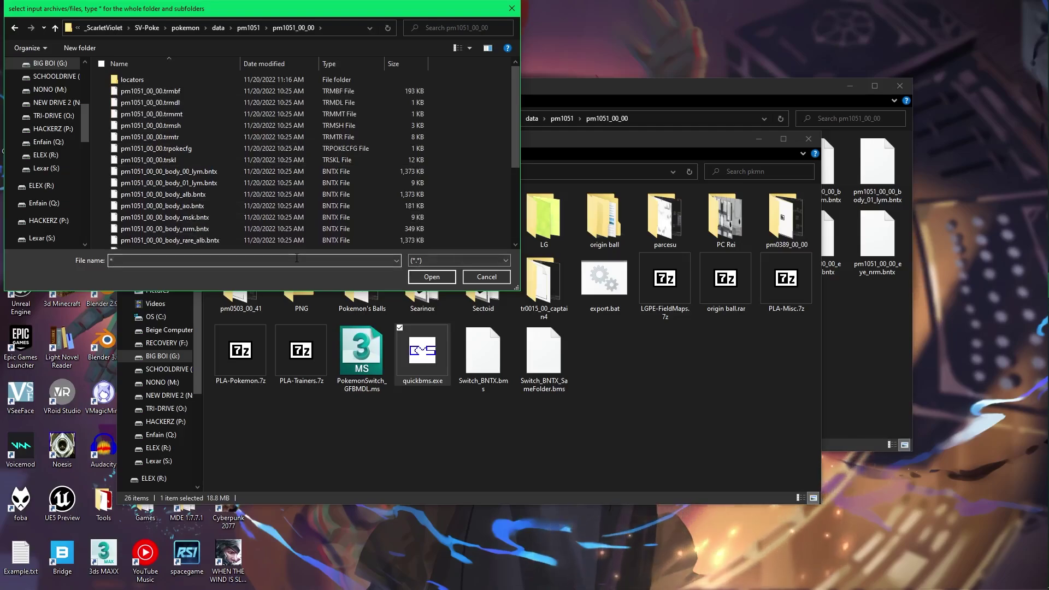
left_click(439, 282)
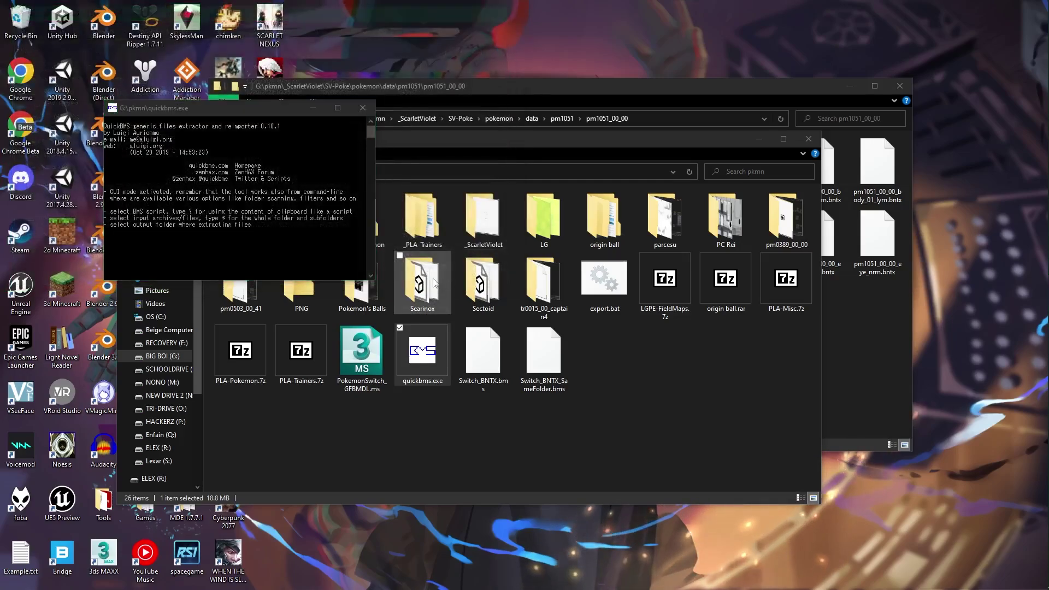
- Copy the pm1051_00_00 folder path from File Explorer, use it as the QuickBMS output folder, and start the extraction
left_click(866, 278)
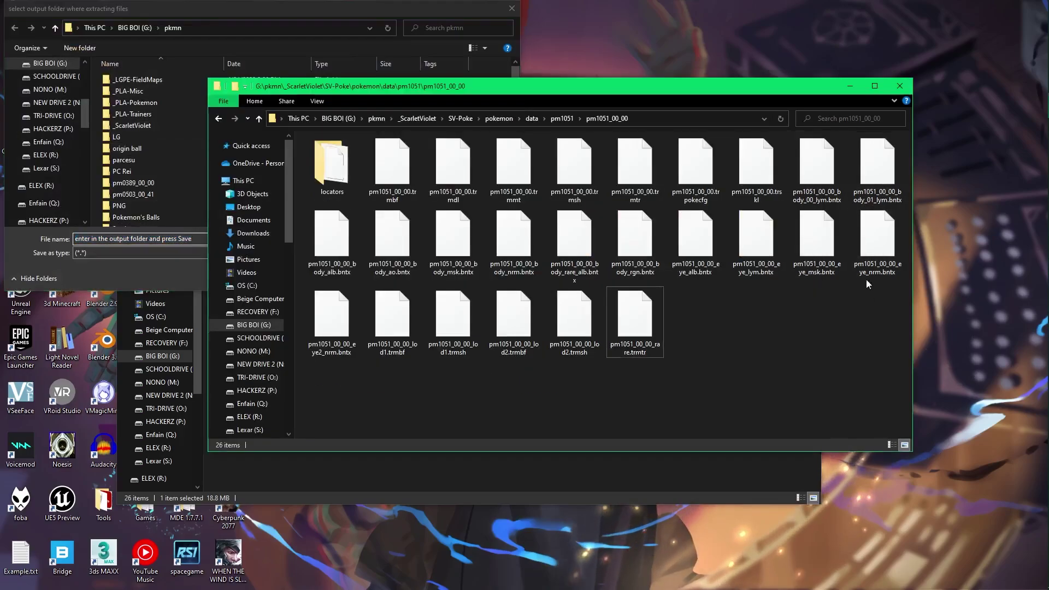
left_click(644, 119)
key("ctrl+c")
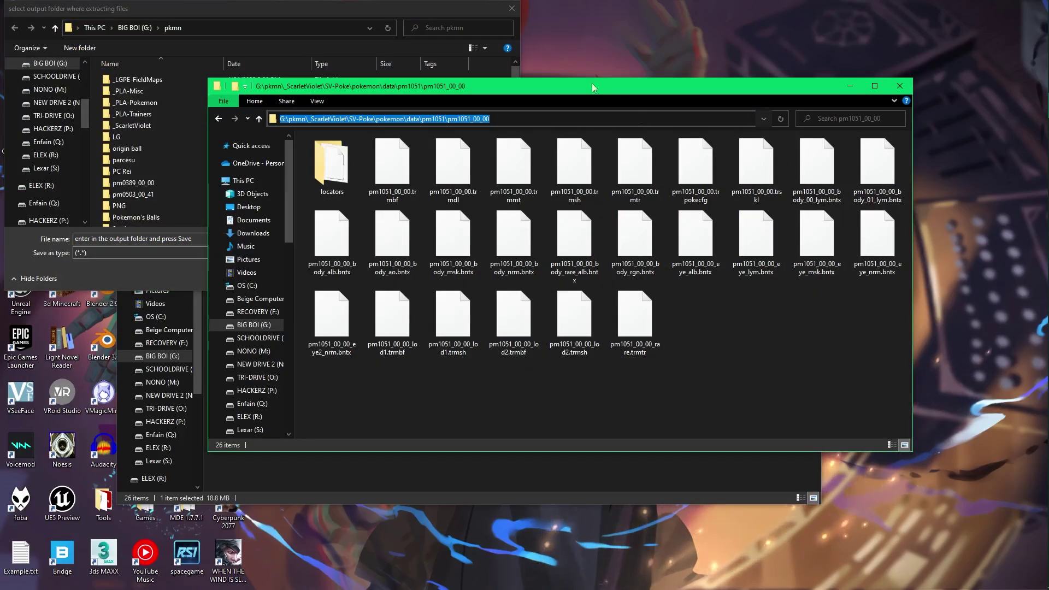
left_click(234, 28)
left_click(233, 28)
key("ctrl+v")
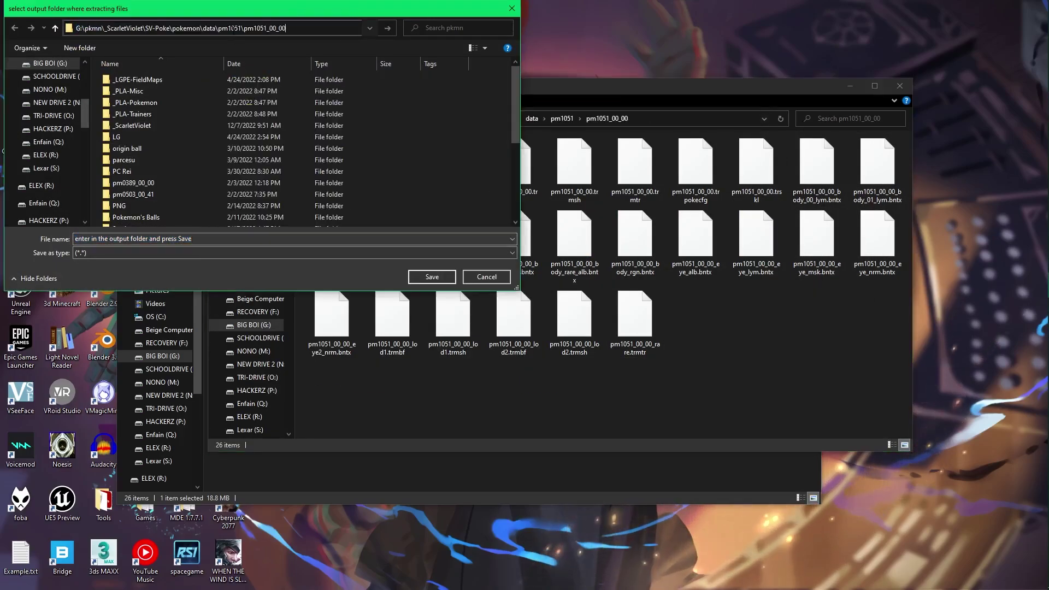
key("Return")
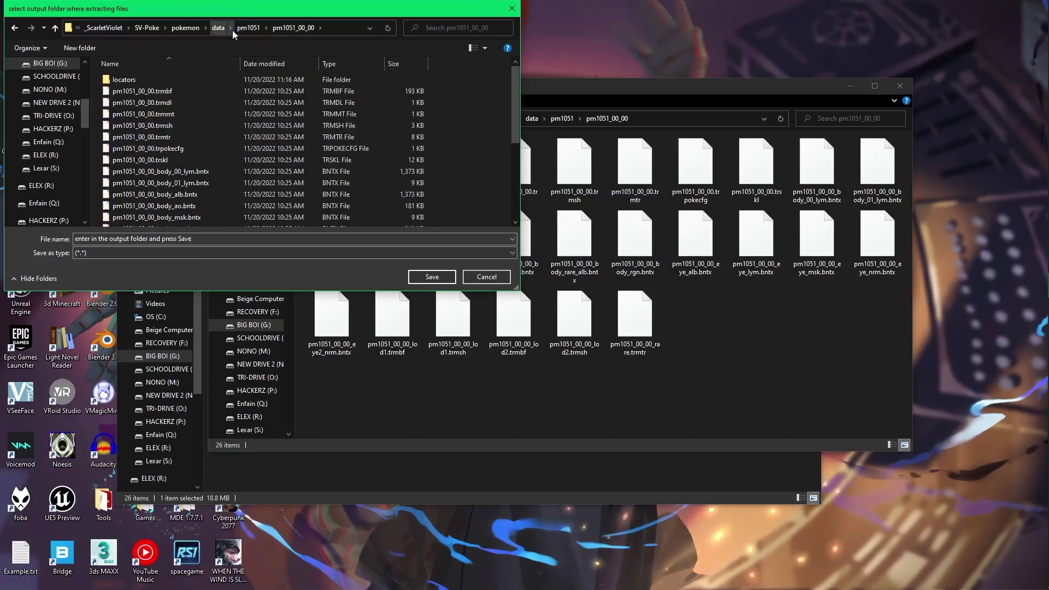
left_click(432, 277)
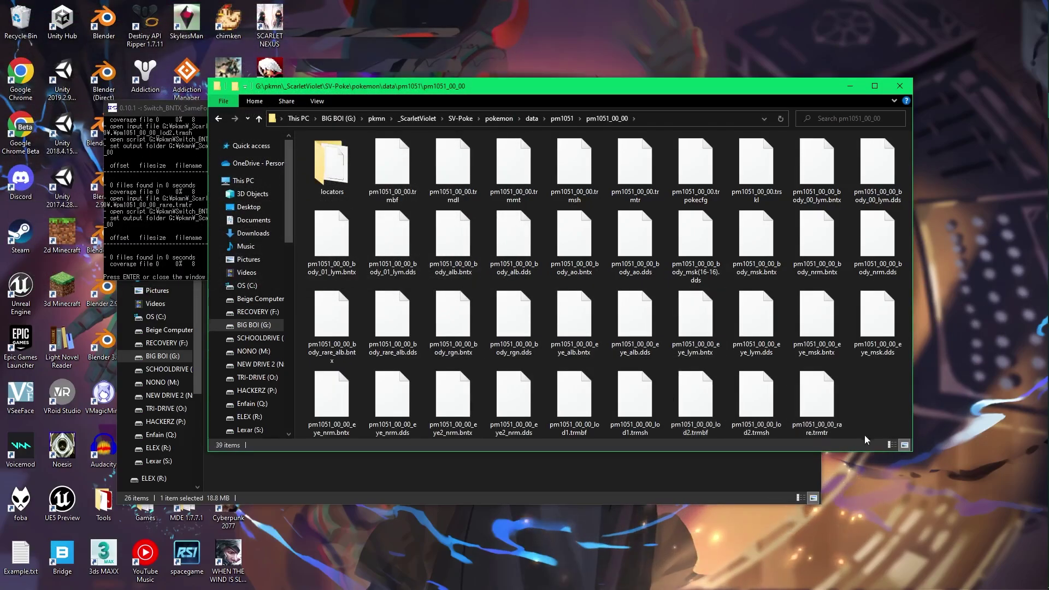
- Show the pm1051_00_00 files in a detailed list and create a subfolder named BadTex
left_click(891, 445)
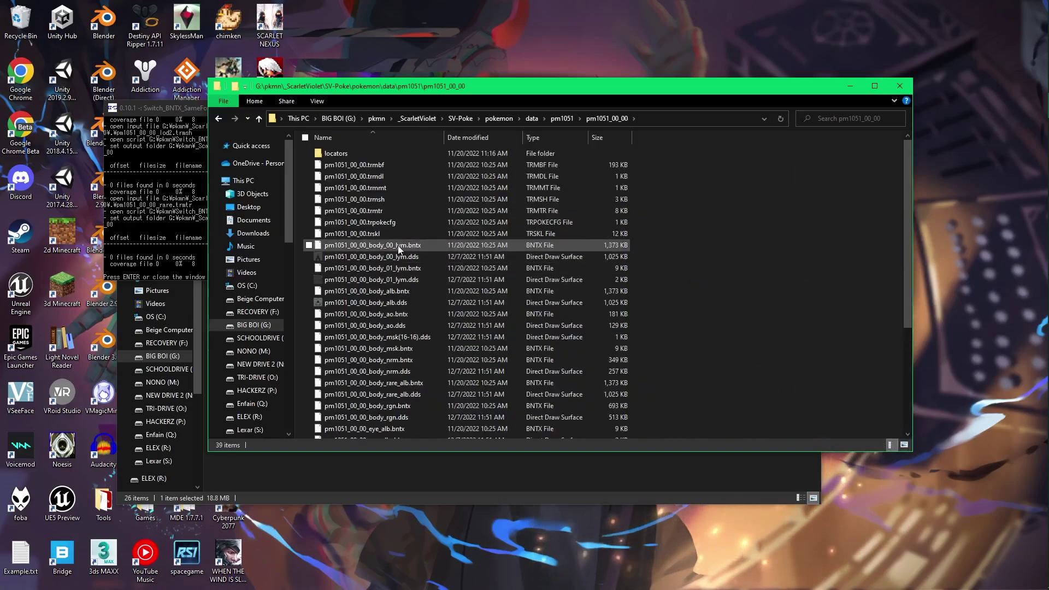
right_click(743, 288)
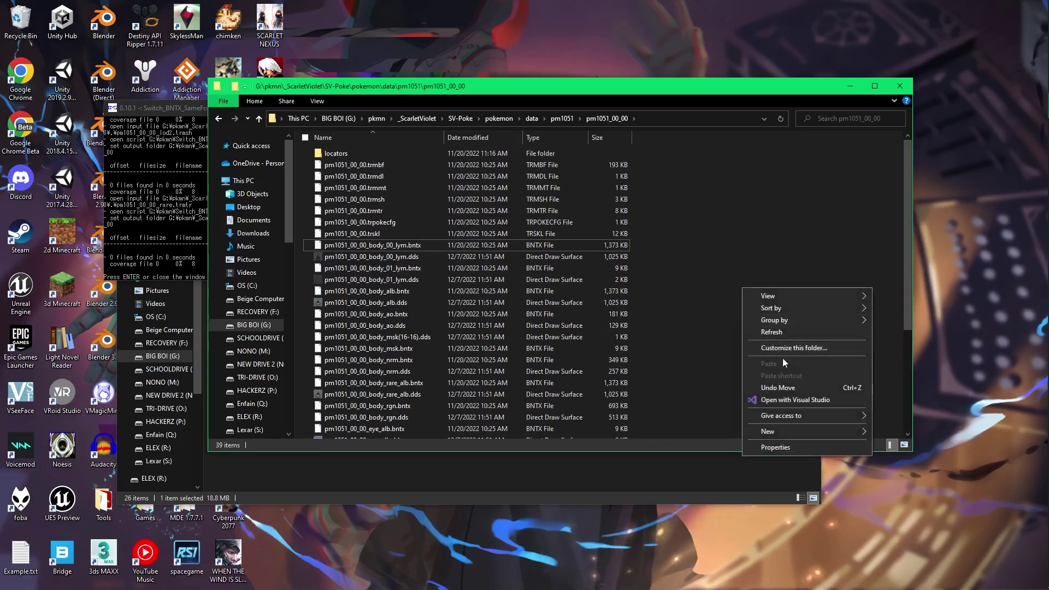
mouse_move(789, 431)
left_click(874, 432)
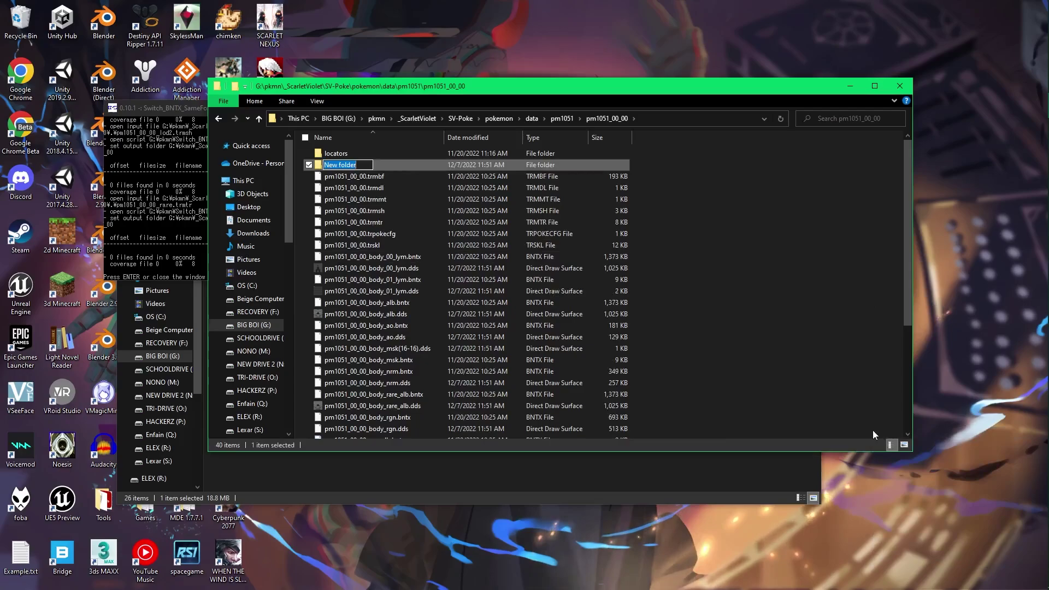
type("BadTex")
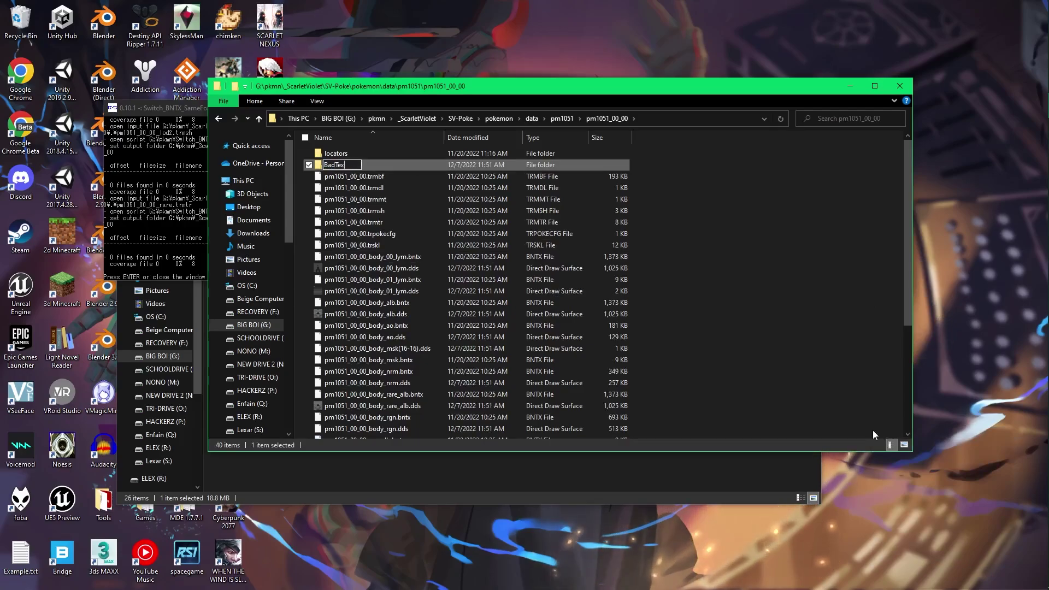
- Move all BNTX and DDS texture files, from pm1051_00_00_body_00_lym.bntx through the eye2_nrm files, into the BadTex folder
left_click(399, 256)
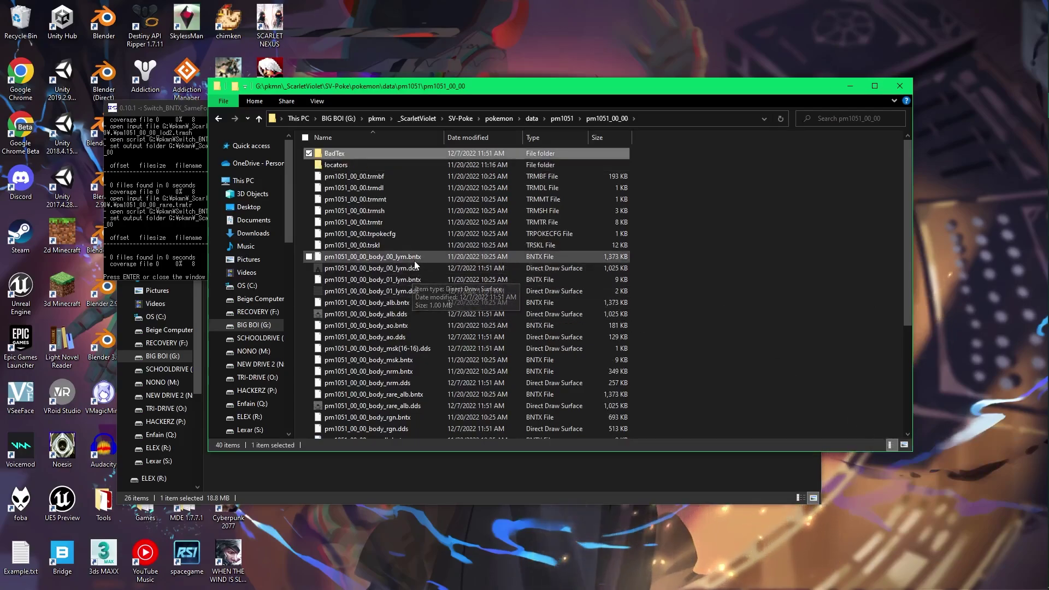
scroll(407, 258, "down", 5)
left_click(421, 378, "shift")
scroll(413, 333, "up", 5)
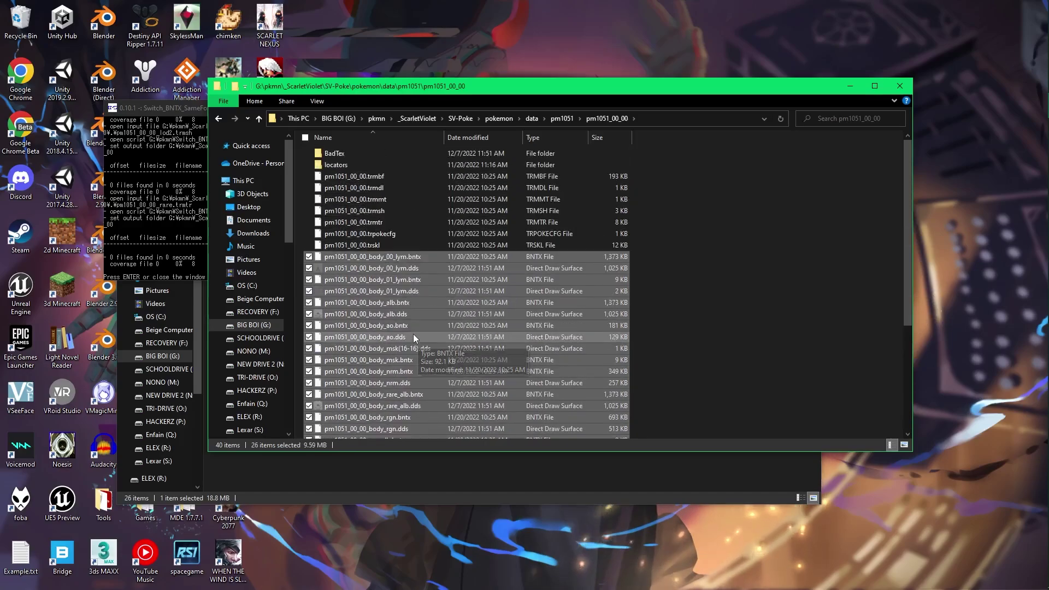
left_click_drag(413, 333, 369, 150)
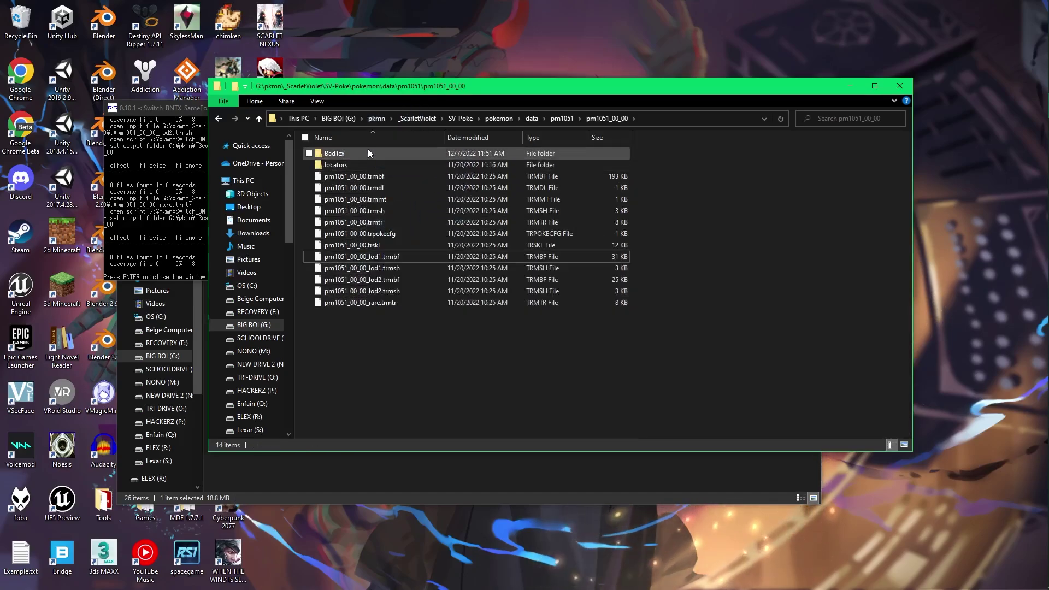
- Close the finished QuickBMS console, then check the contents of BadTex and return to the pm1051_00_00 folder
left_click(141, 178)
key("Return")
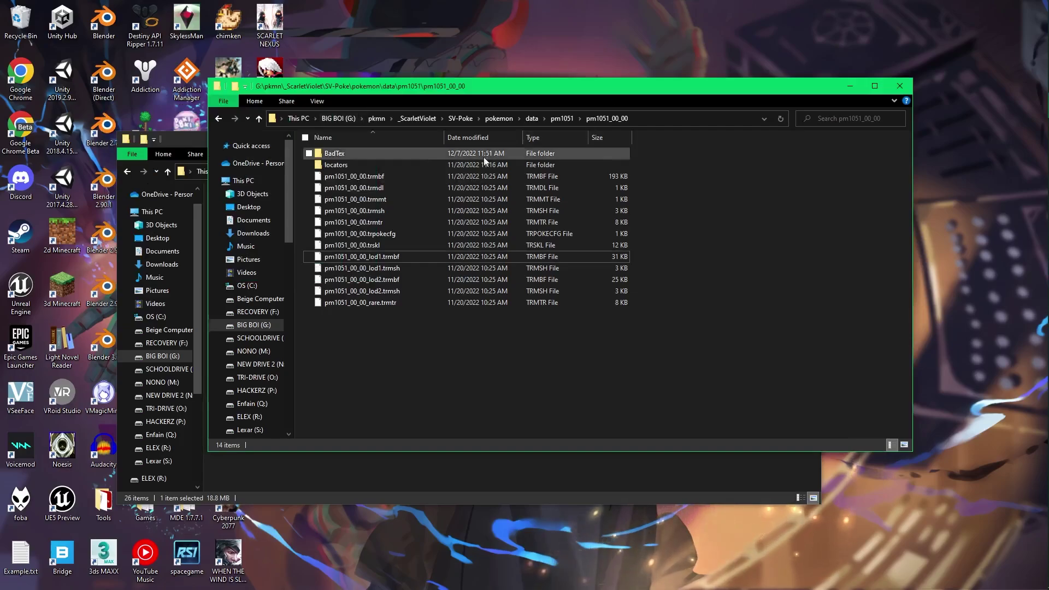
double_click(424, 155)
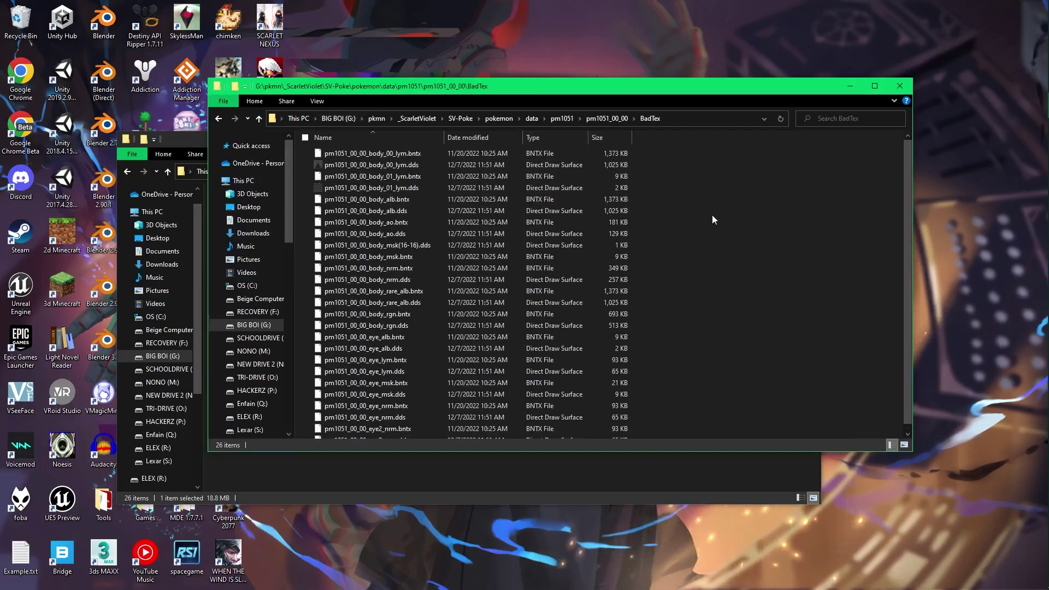
left_click(607, 118)
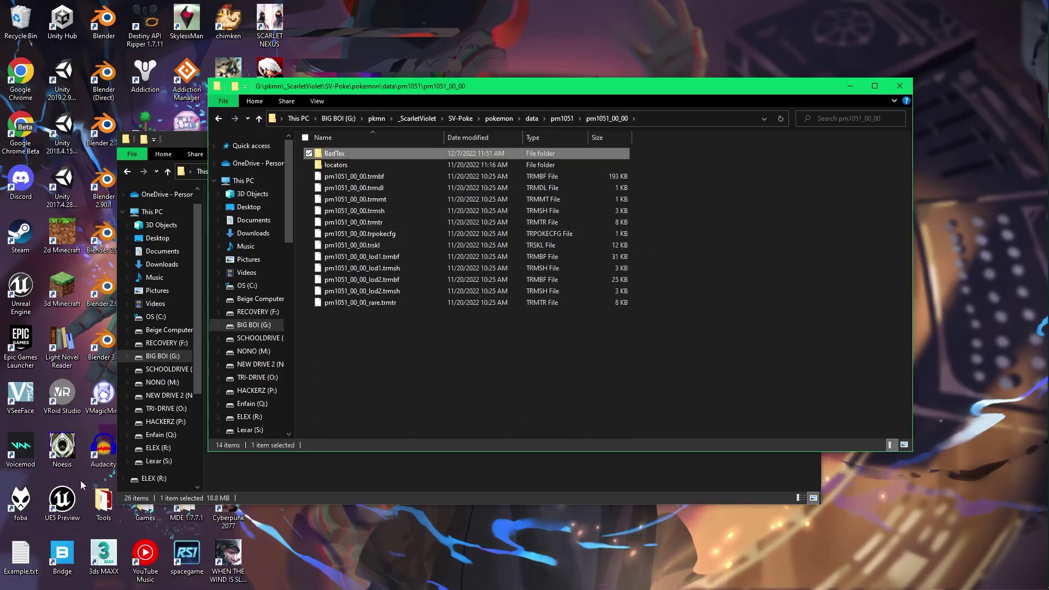
- Launch Noesis and locate the pm1051 folder under data in its folder tree
left_click(62, 462)
double_click(62, 462)
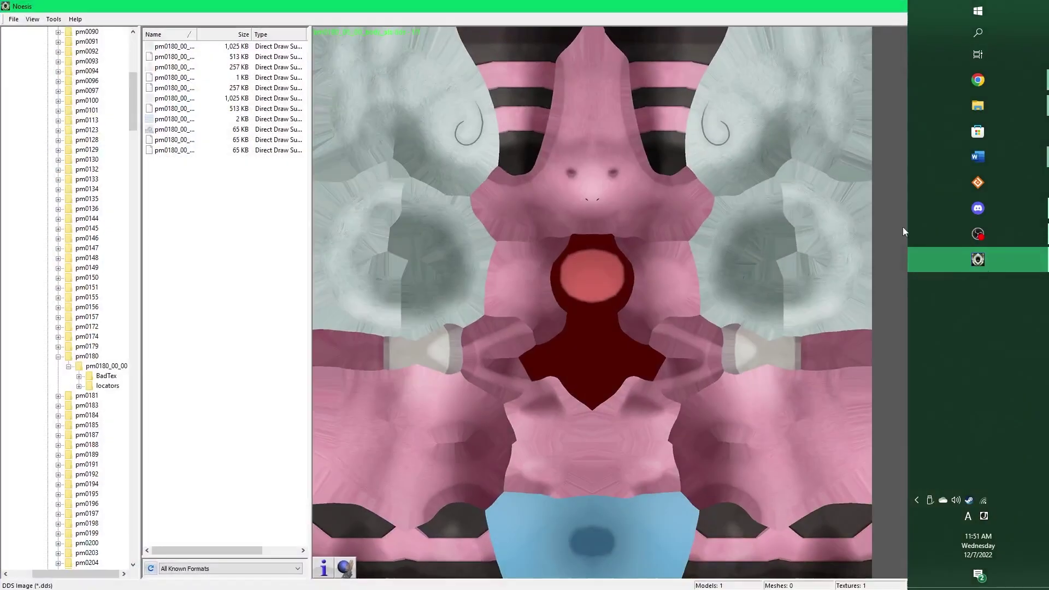
scroll(87, 218, "up", 15)
scroll(87, 246, "down", 11)
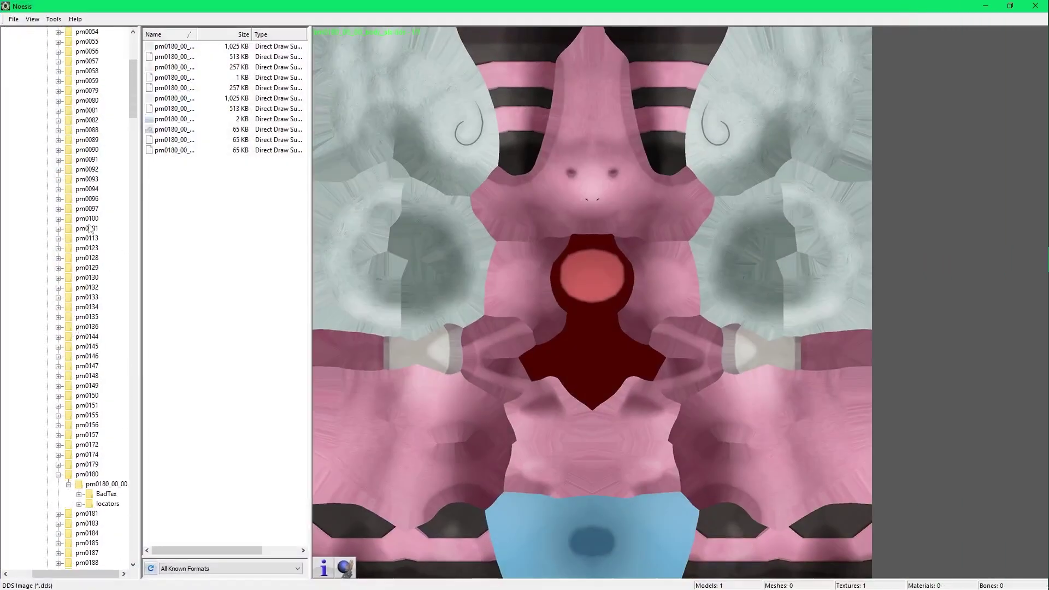
left_click(86, 258)
scroll(88, 263, "up", 5)
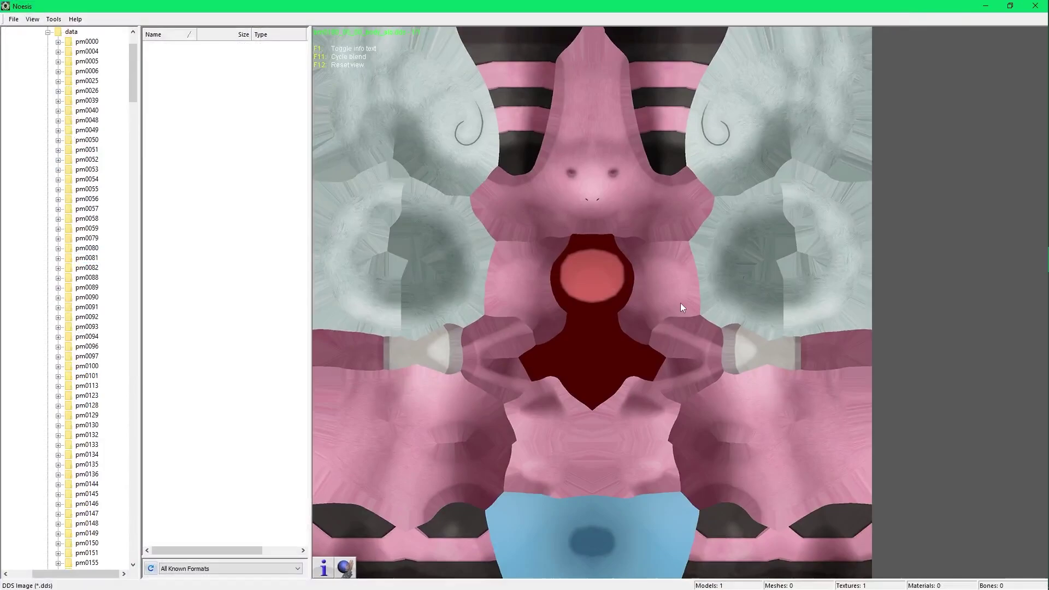
scroll(60, 322, "down", 10)
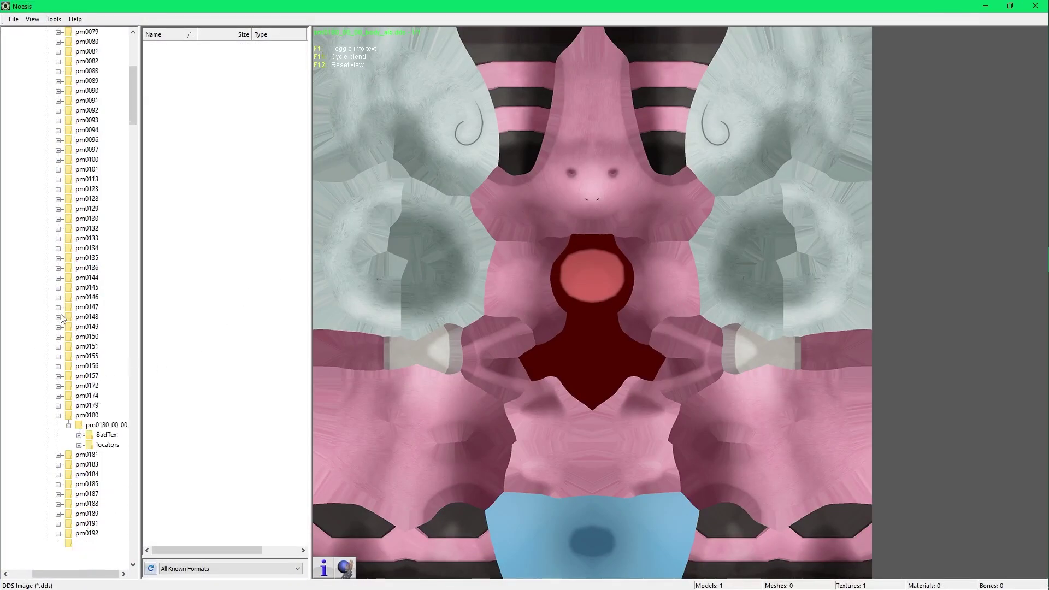
left_click(59, 327)
scroll(59, 330, "down", 5)
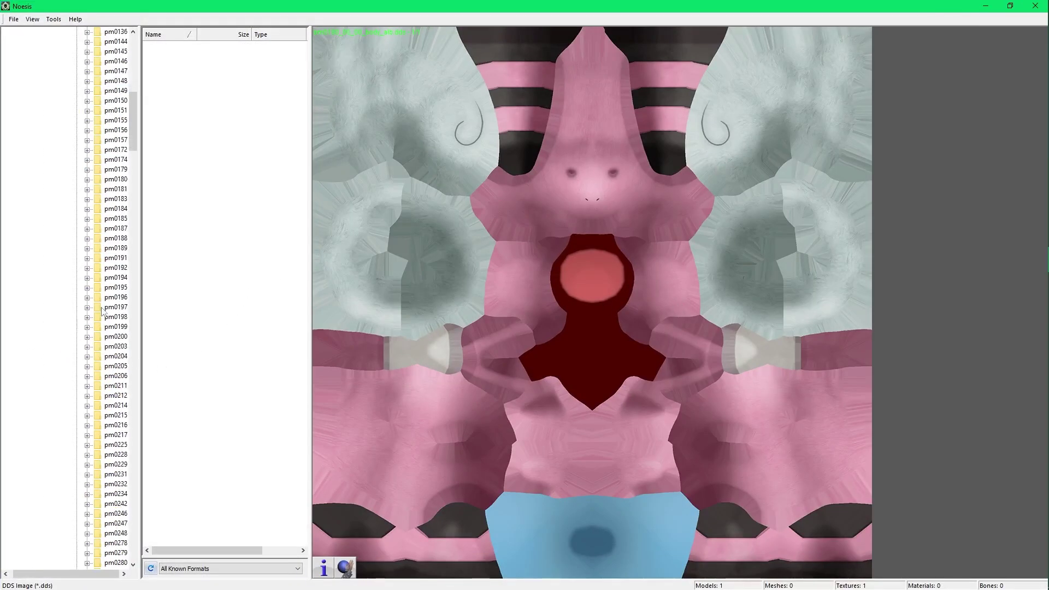
scroll(102, 312, "down", 5)
scroll(102, 311, "down", 10)
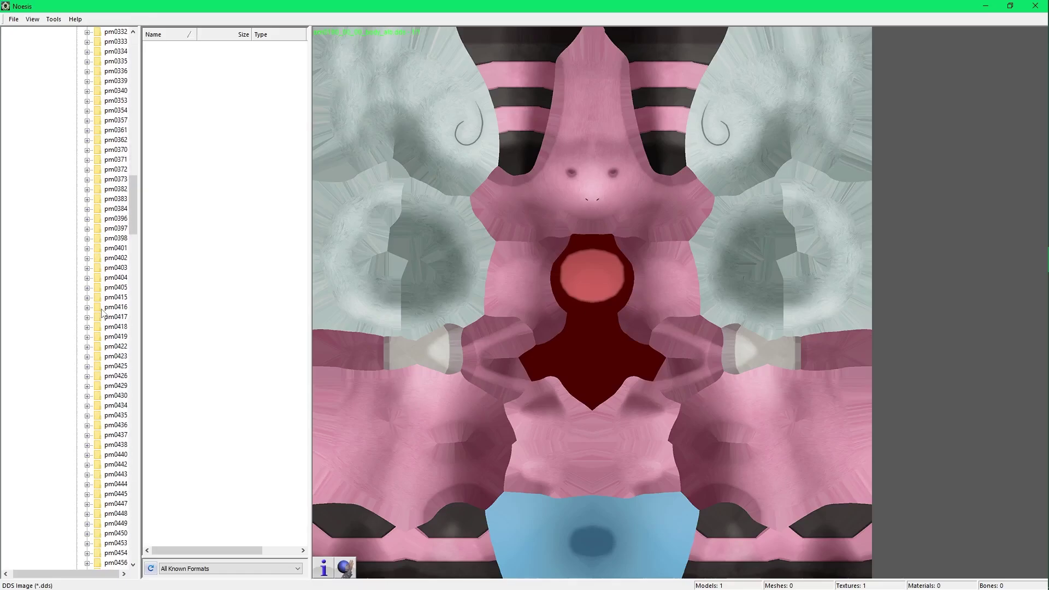
scroll(101, 311, "down", 20)
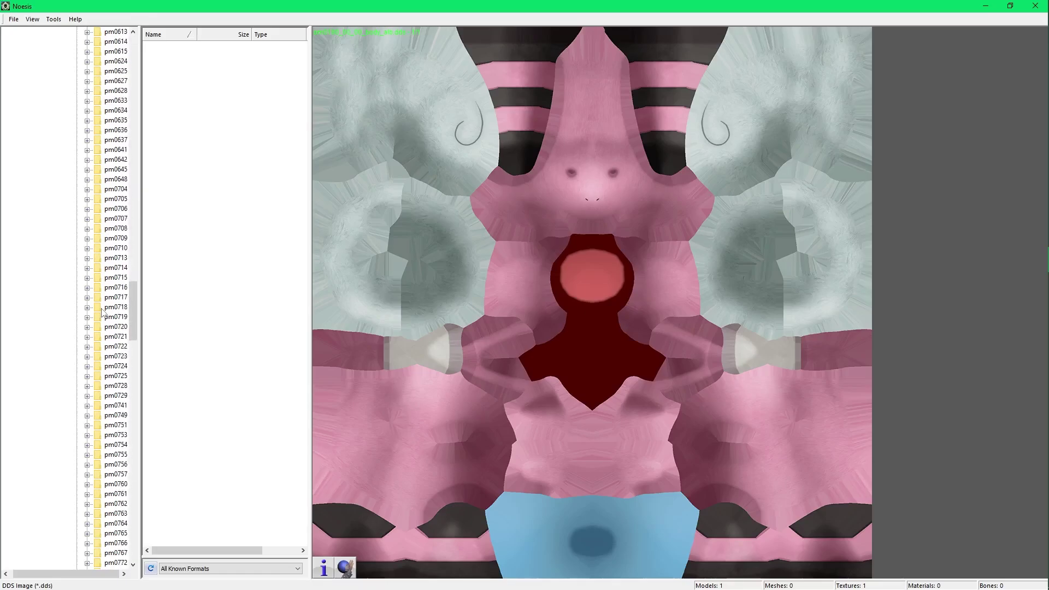
scroll(101, 312, "down", 12)
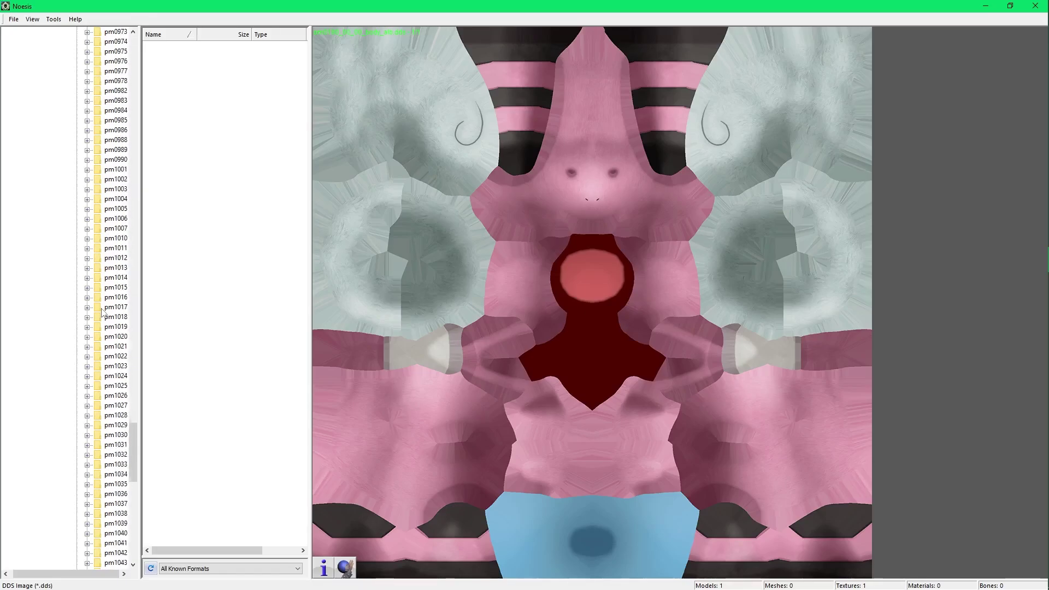
scroll(96, 364, "down", 4)
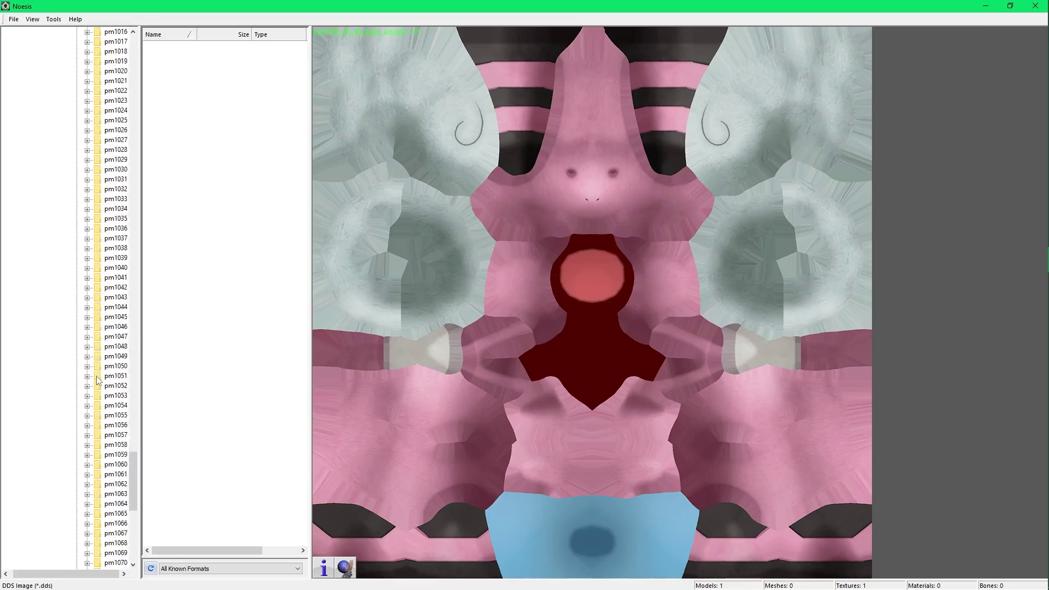
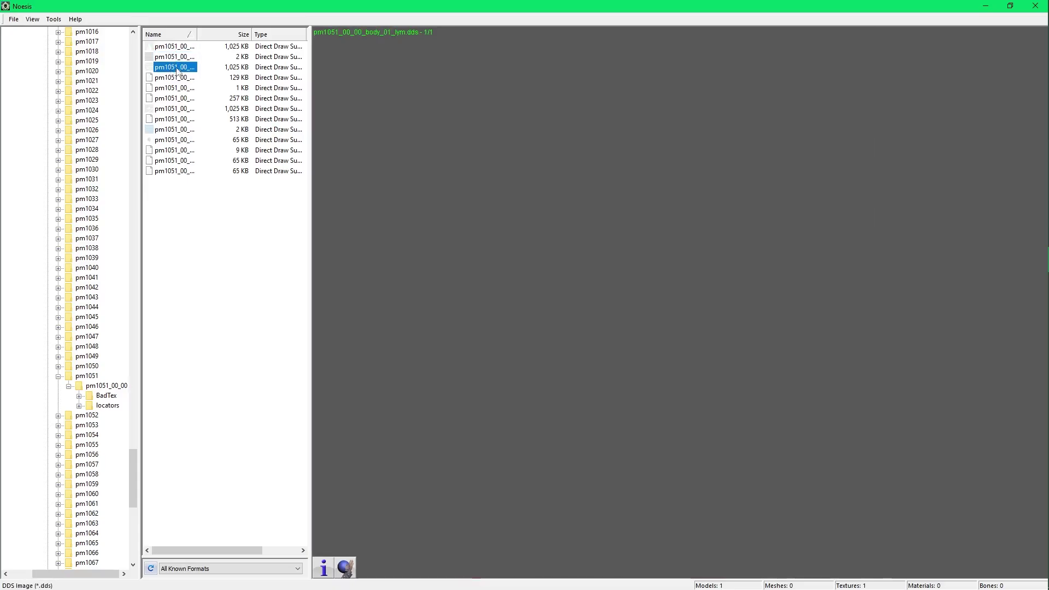
- Preview the pm1051_00_00 body DDS textures in BadTex: ao, msk(16-16), nrm, rare_alb, rgn and 00_lym
left_click(170, 78)
left_click(169, 88)
left_click(170, 99)
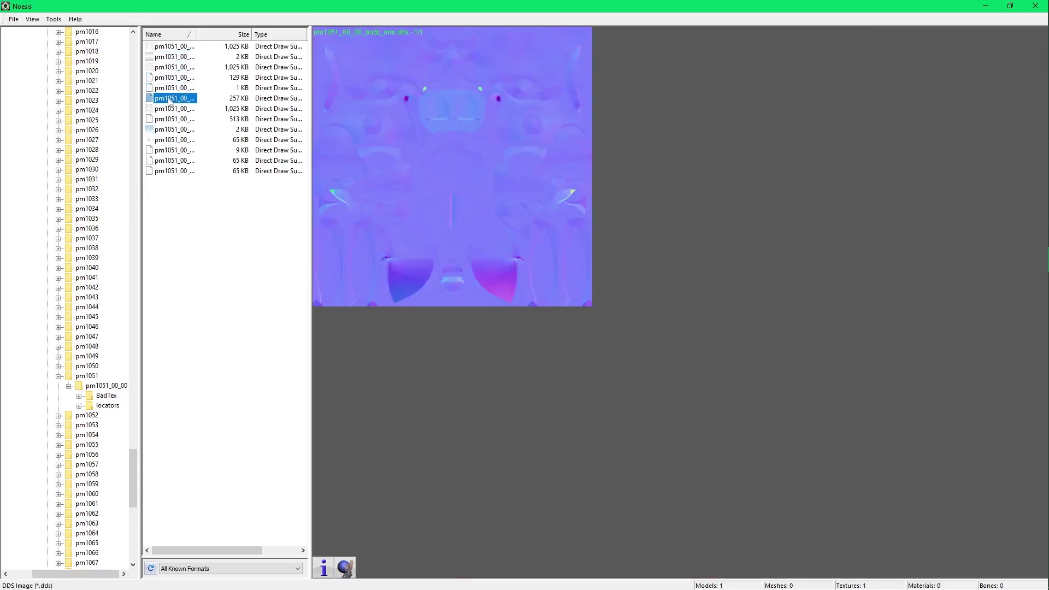
left_click(171, 108)
left_click(172, 119)
left_click(175, 47)
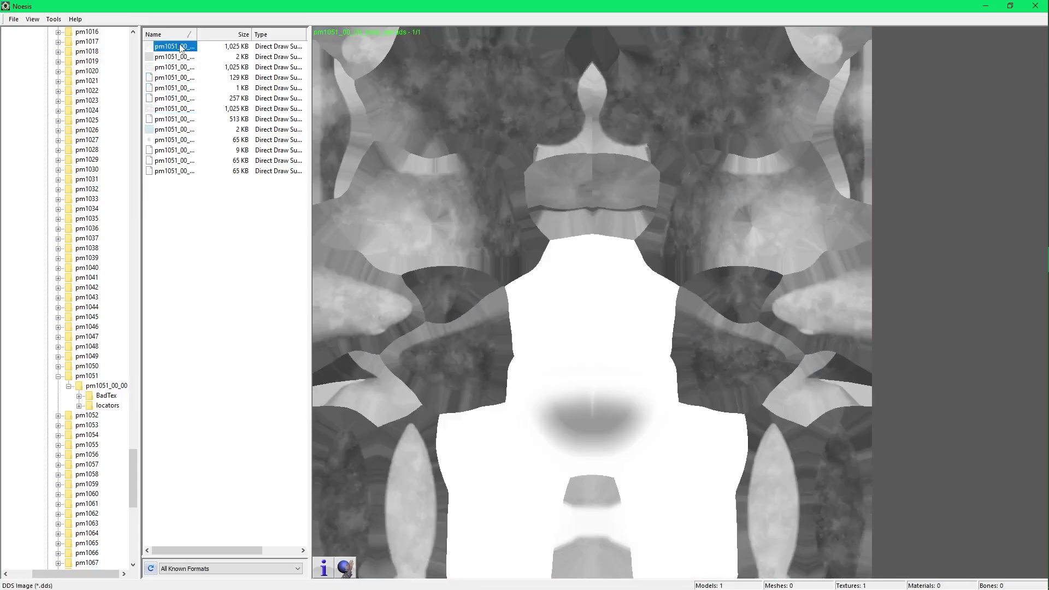
- Preview the body_01_lym texture, then set up a batch process with output extension png and clear its default output path
left_click(176, 57)
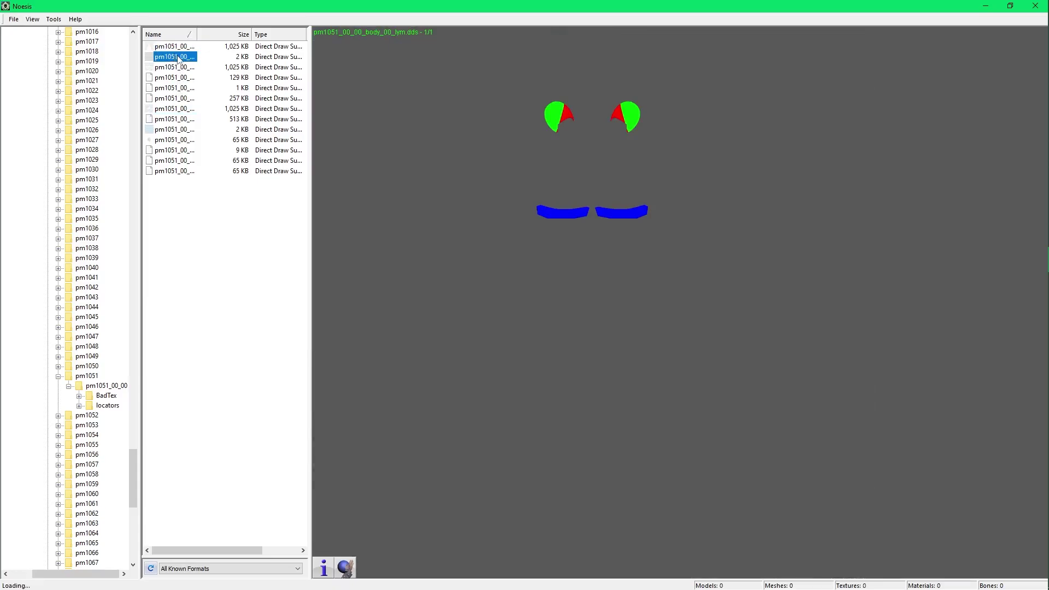
left_click(52, 19)
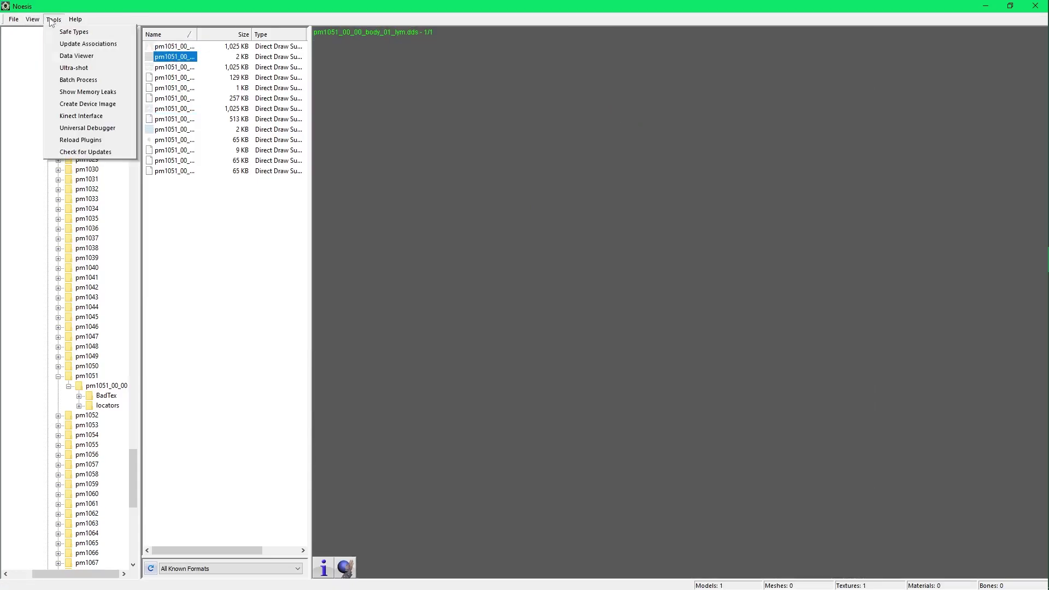
left_click(78, 80)
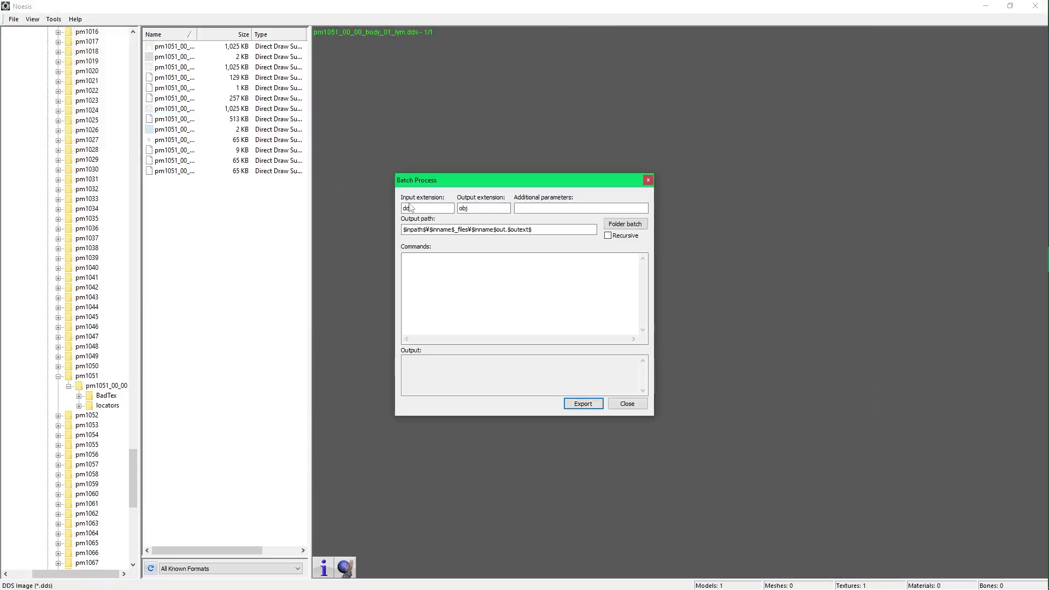
left_click(476, 206)
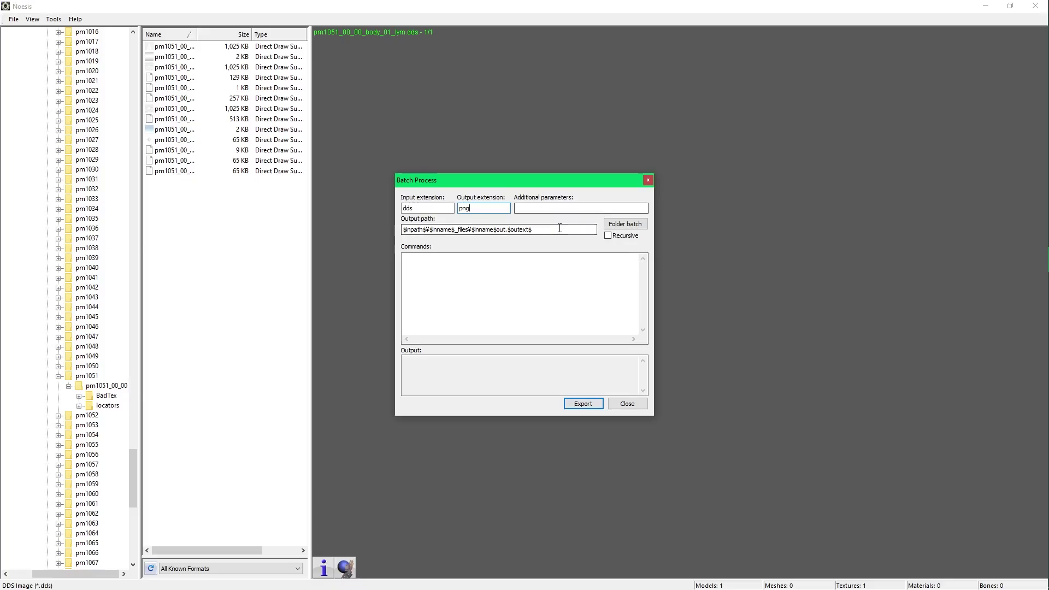
left_click_drag(534, 229, 406, 229)
key("BackSpace")
key("BackSpace")
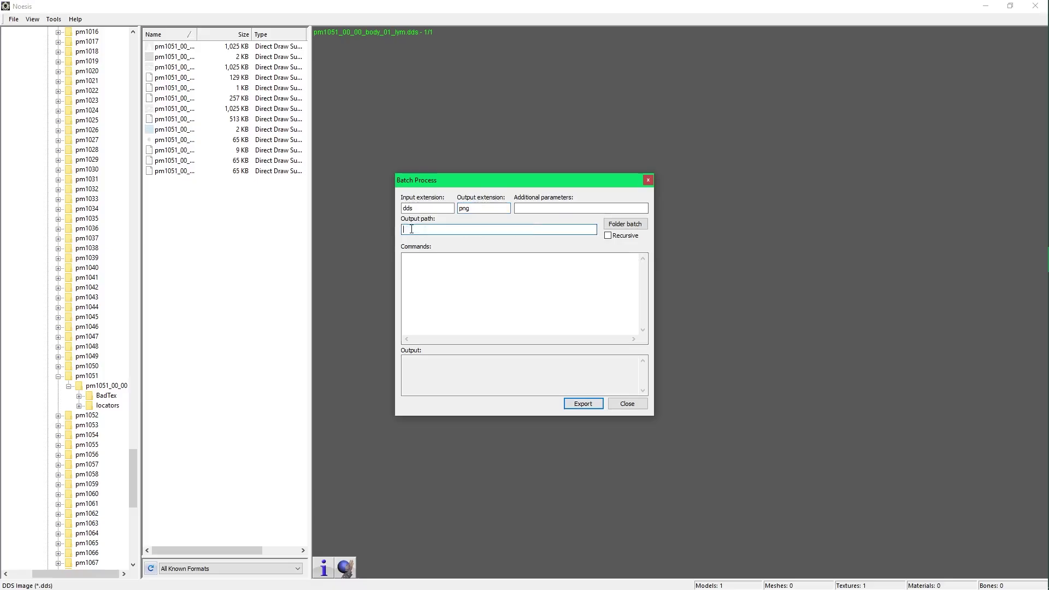
- Switch to Chrome and find the vg-resource forum post giving the Noesis batch output path $inpath$\$inname$.$outext$
key("alt+Tab")
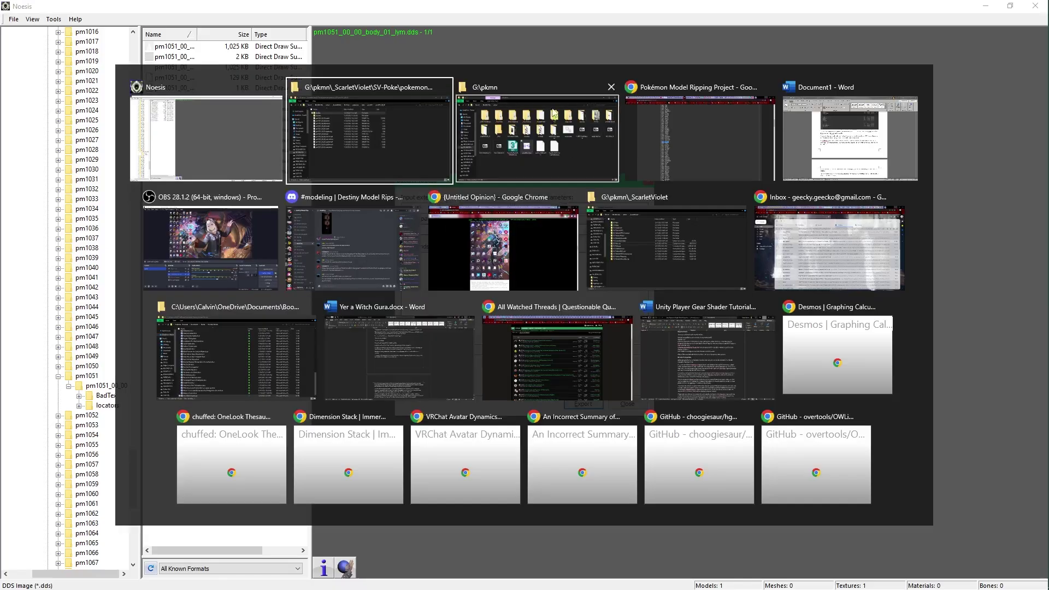
left_click(648, 123)
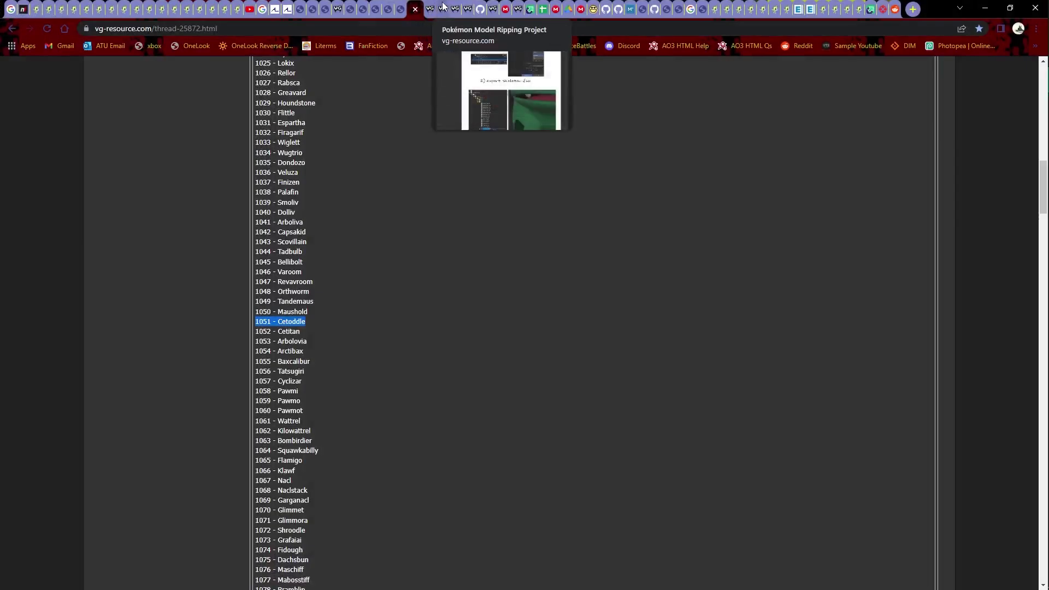
left_click(464, 6)
left_click(452, 7)
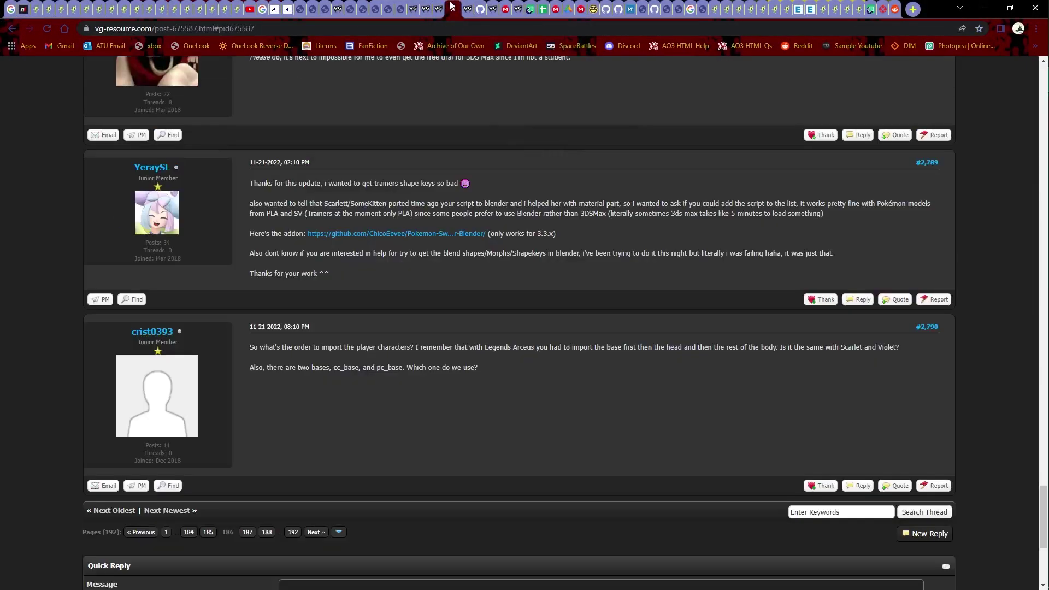
left_click(435, 5)
left_click(427, 6)
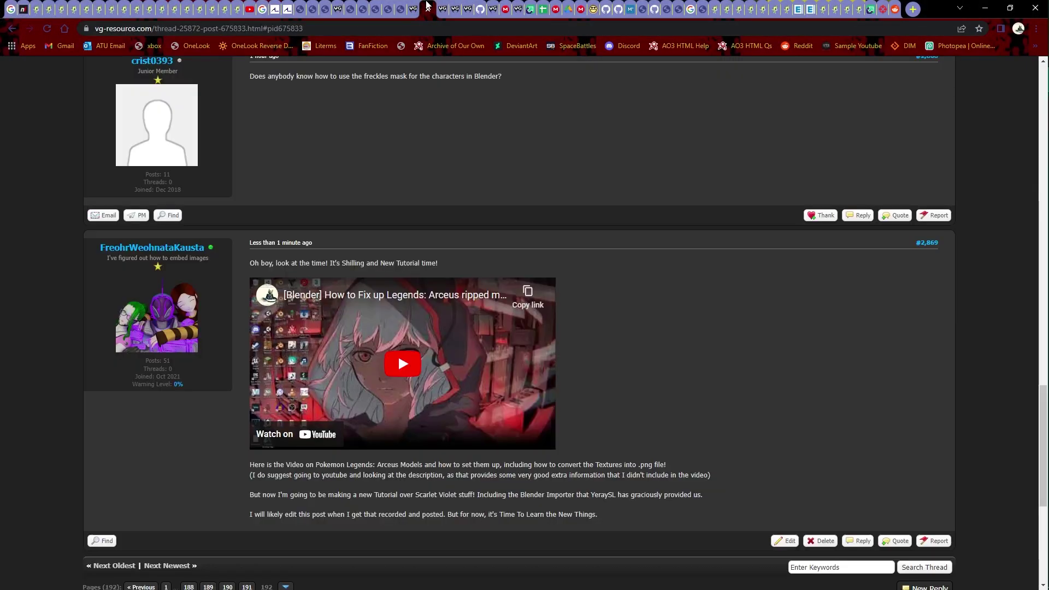
left_click(482, 5)
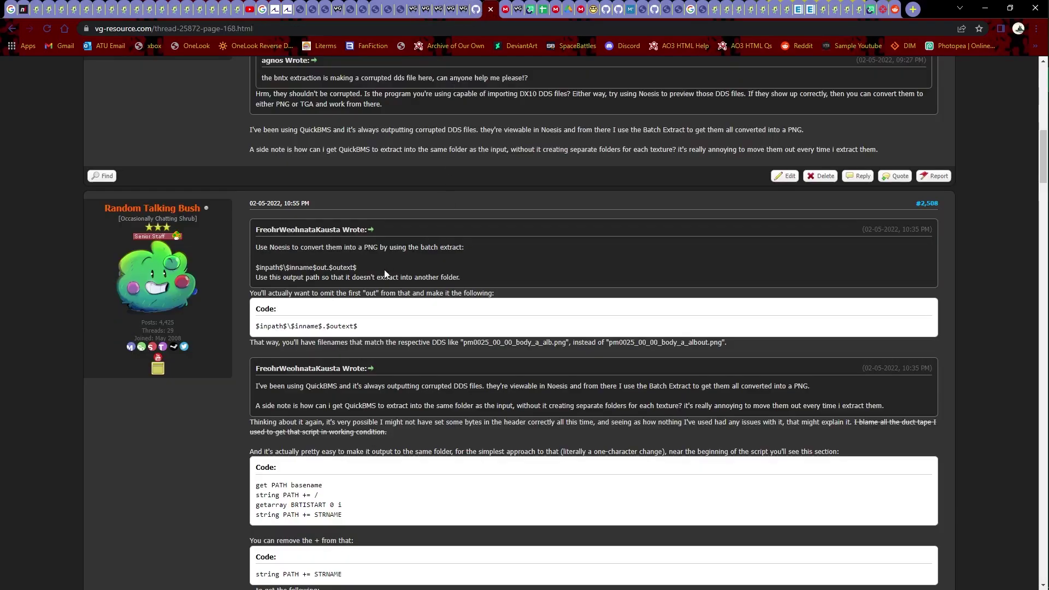
scroll(376, 260, "down", 2)
left_click_drag(339, 221, 243, 211)
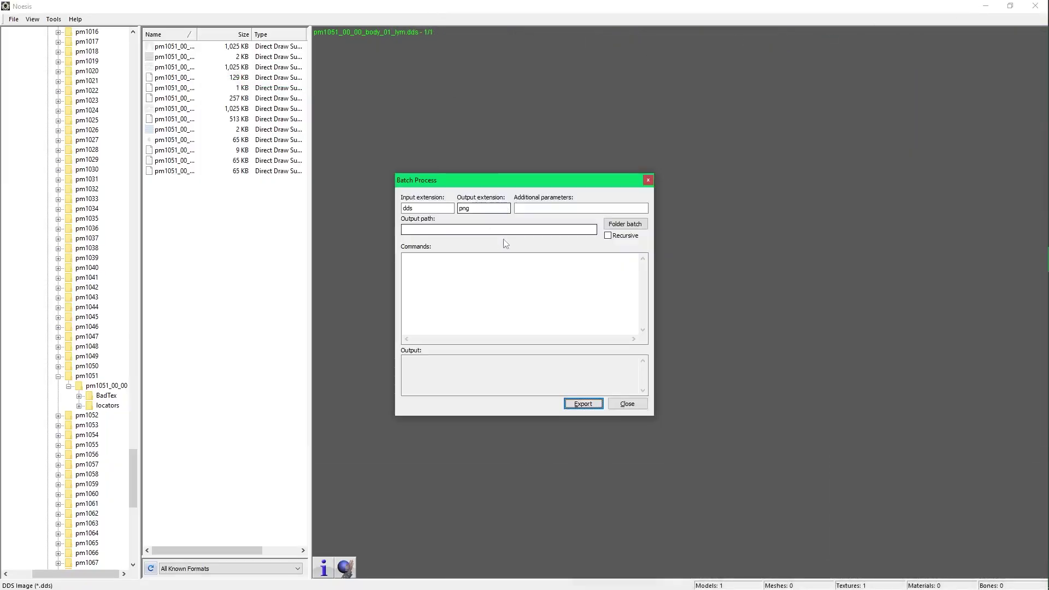
- Back in Noesis, set the batch output path to $inpath$¥$inname$.$outext$ and load the BadTex folder for folder batch
left_click(476, 229)
type("$inpath$¥$inname$.$outext$")
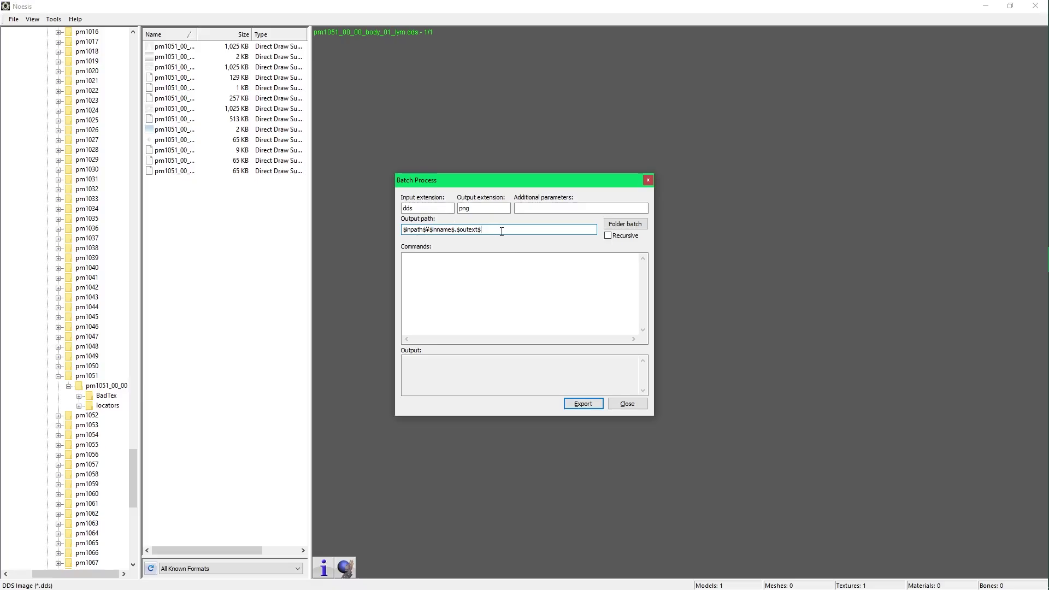
left_click(620, 225)
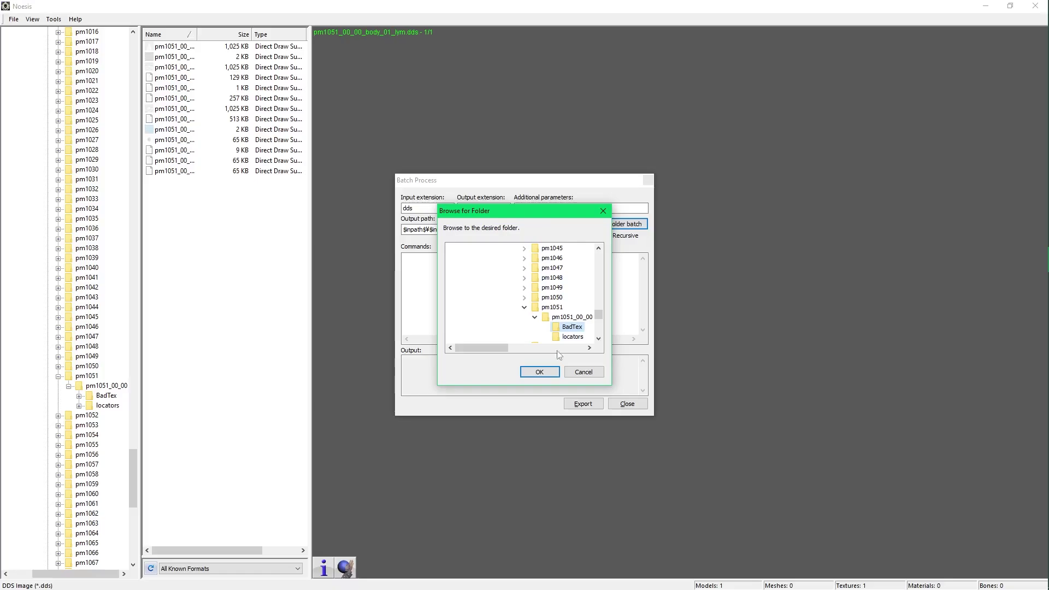
left_click(539, 372)
mouse_move(464, 339)
left_mouse_down()
mouse_move(603, 339)
mouse_move(451, 343)
left_mouse_up()
- Export the batched DDS textures as PNG and close the batch process dialog
left_click(572, 405)
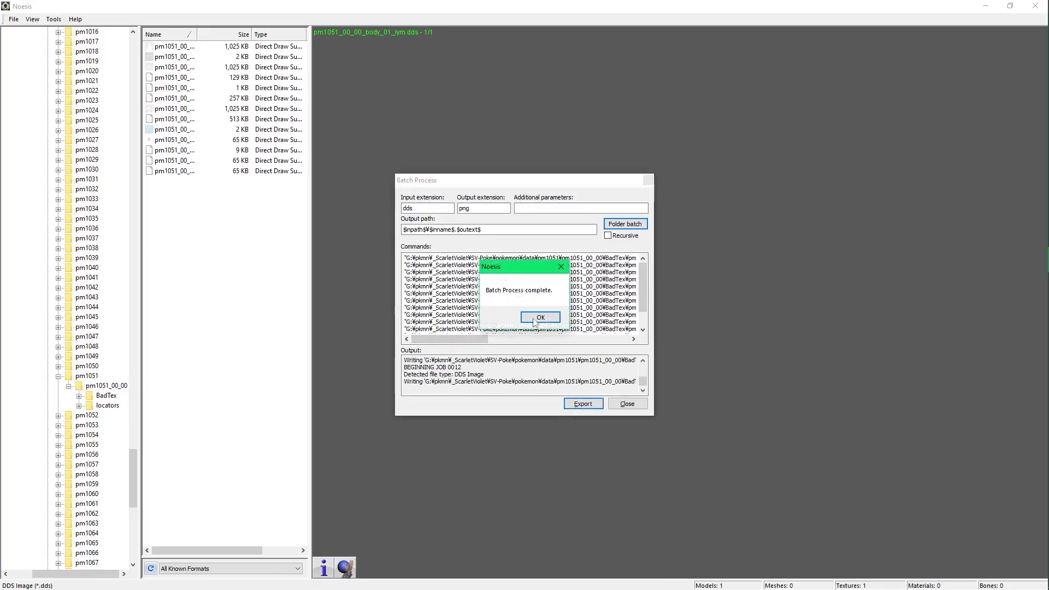
left_click(535, 320)
left_click(627, 403)
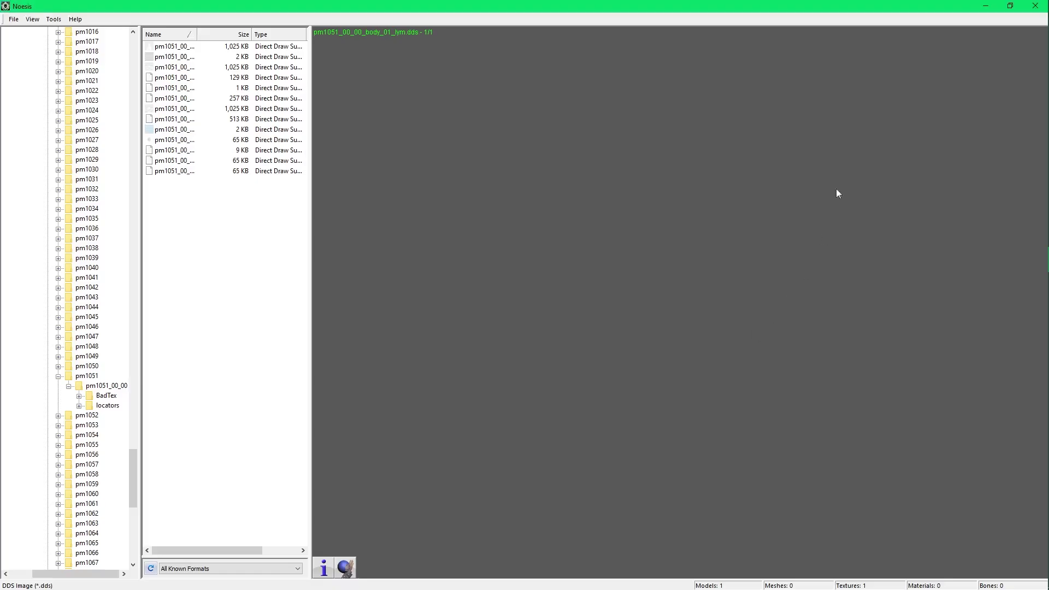
- Minimize Noesis, open the BadTex folder in File Explorer and list its files in detail, sorted by type
left_click(987, 6)
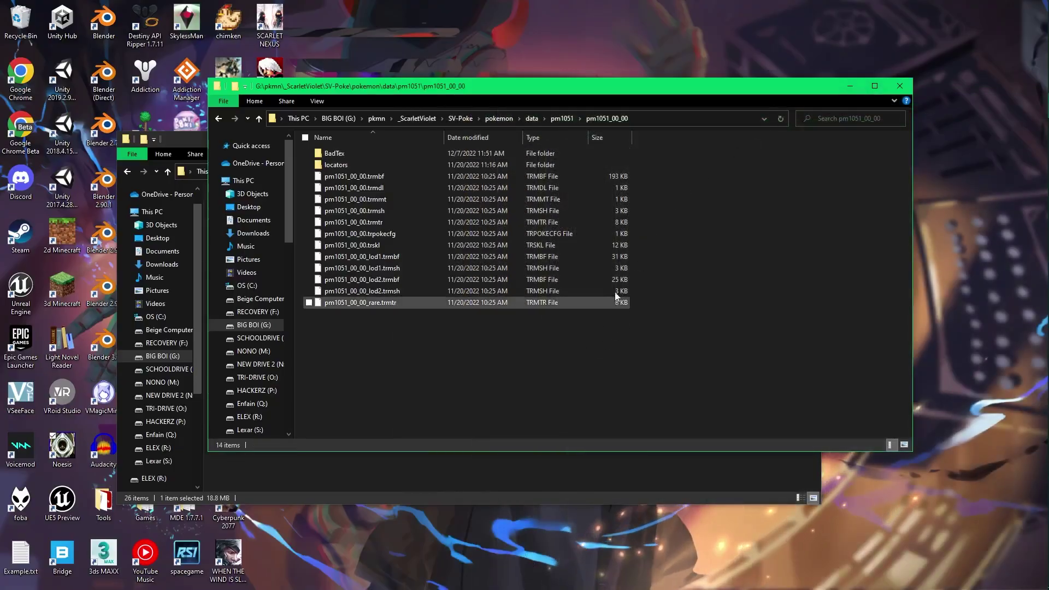
double_click(369, 156)
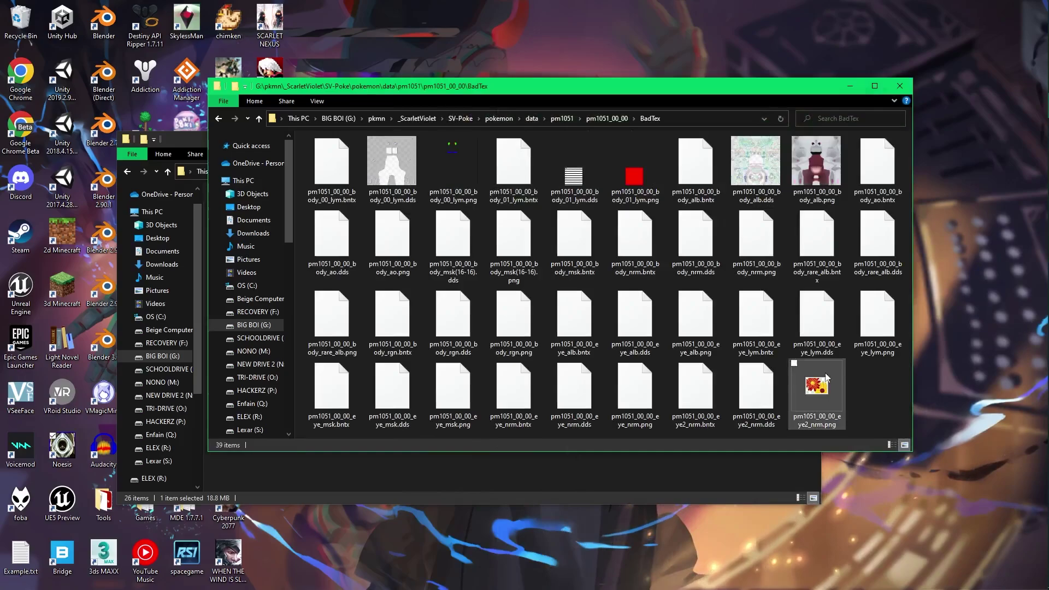
left_click(890, 445)
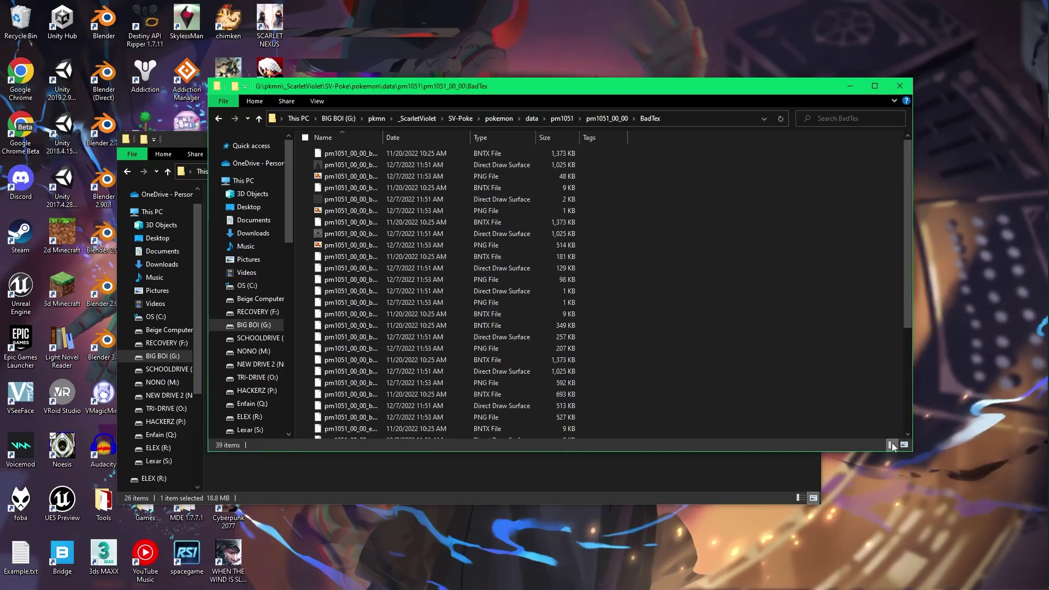
left_click(495, 138)
scroll(459, 175, "down", 5)
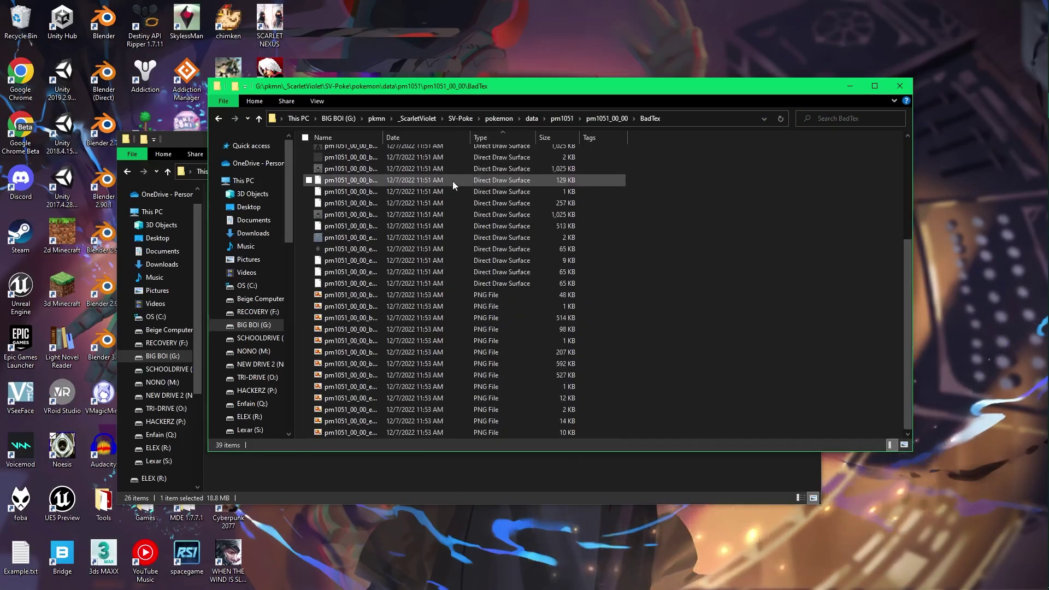
- Move all PNG textures from BadTex up into the pm1051_00_00 folder and view that folder as thumbnails
left_click(382, 294)
left_click(415, 432, "shift")
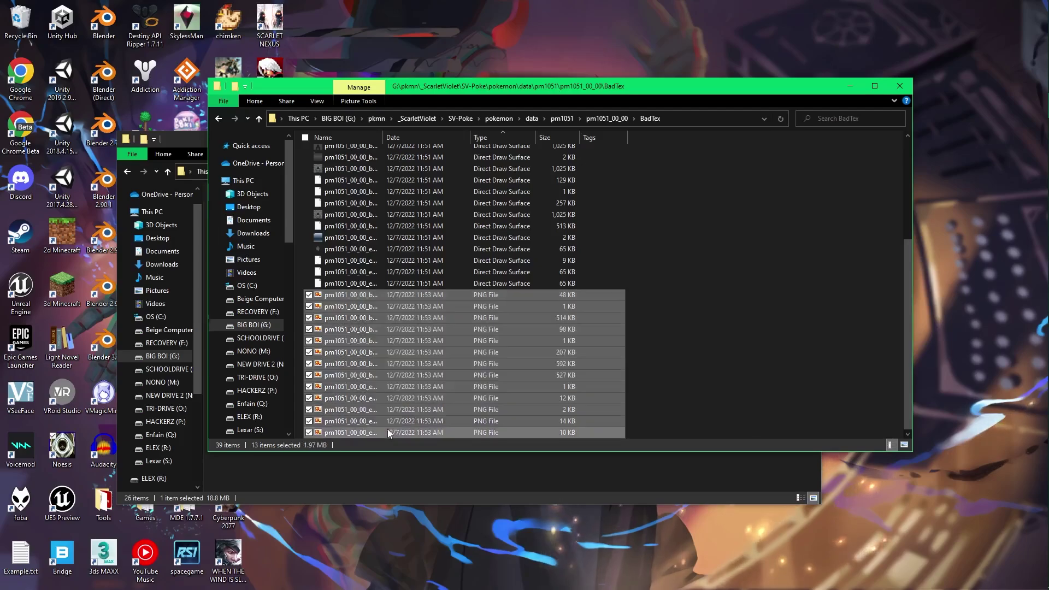
left_click_drag(420, 341, 601, 120)
left_click(601, 120)
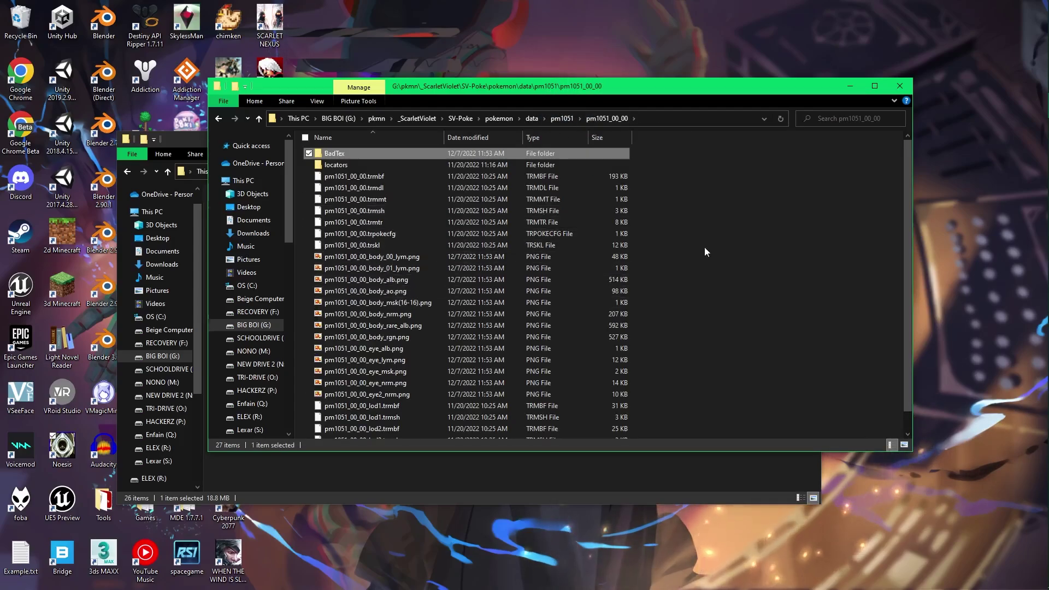
left_click(904, 445)
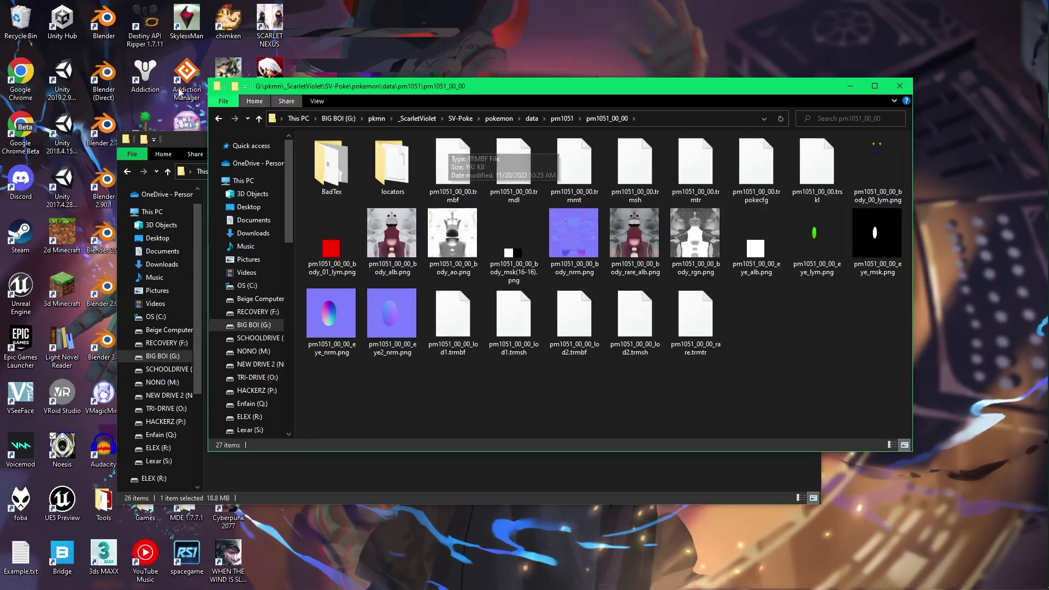
- Minimize the open folder windows to reveal the desktop and launch Blender
left_click(104, 565)
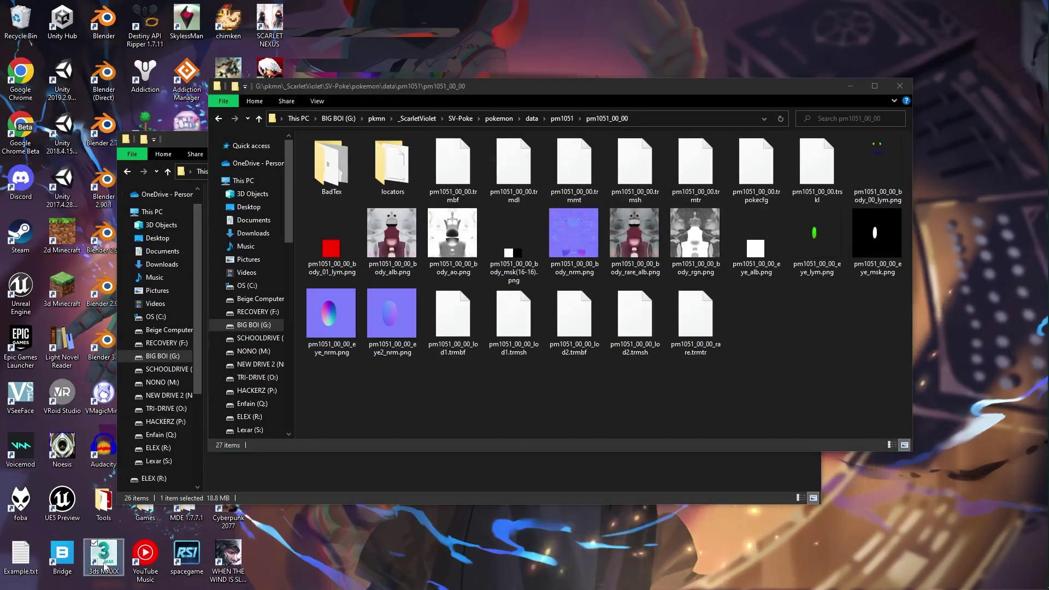
left_click(712, 384)
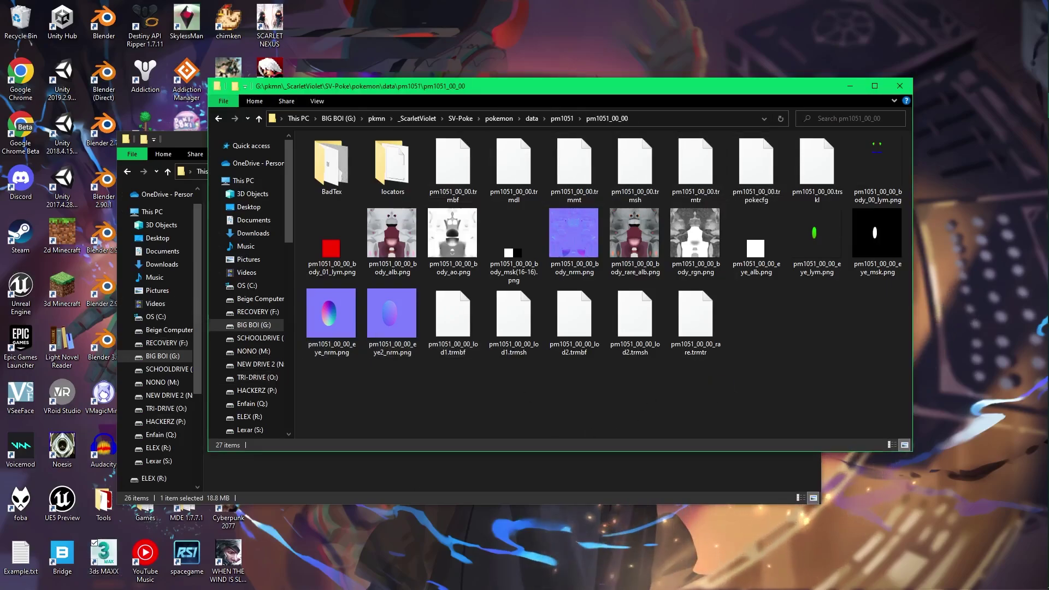
left_click(850, 85)
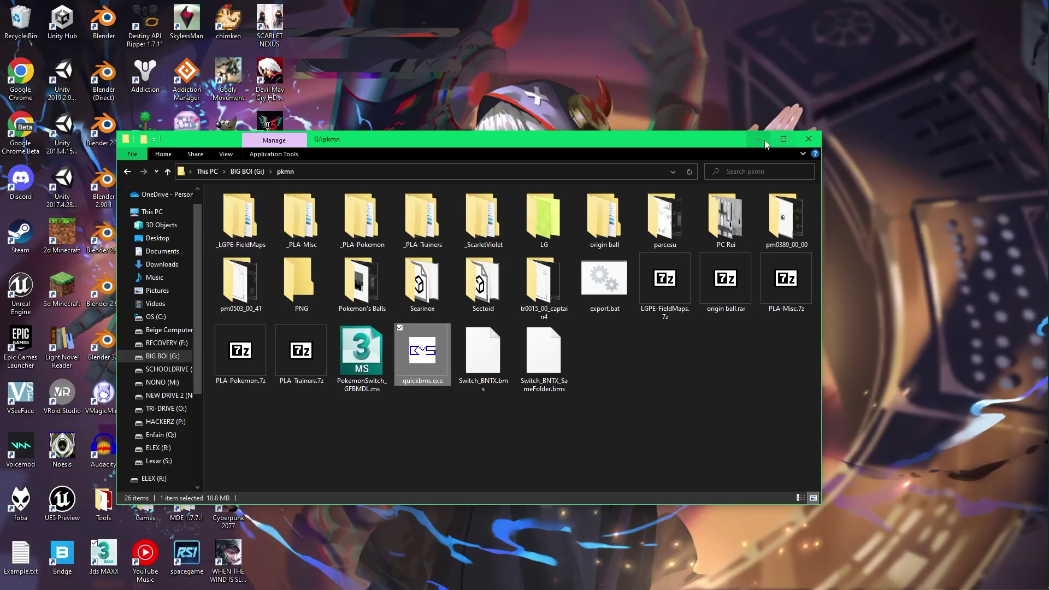
key("super+d")
double_click(103, 76)
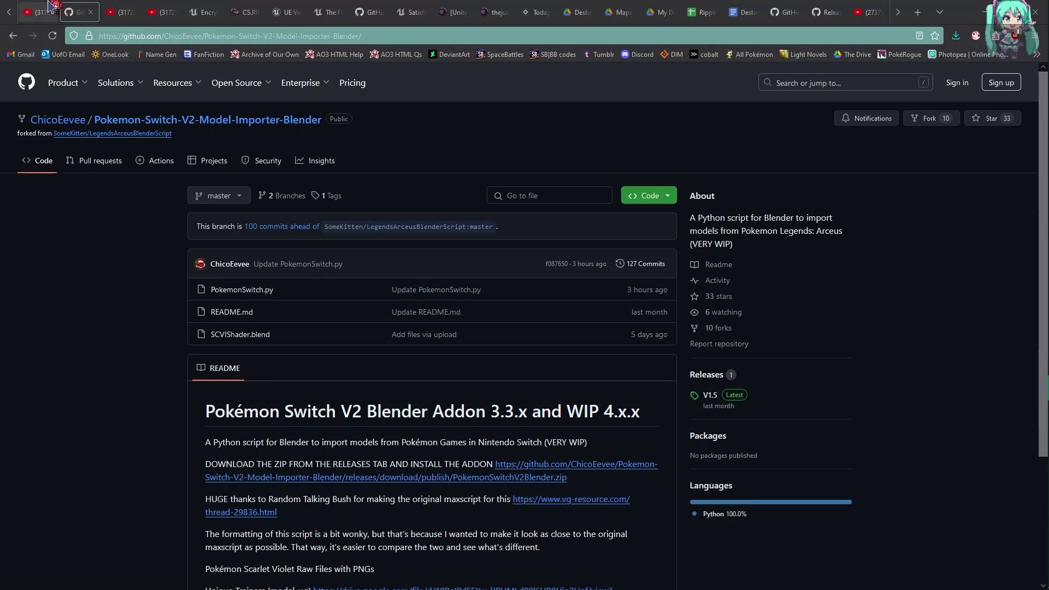
- Review the add-on download section of the YouTube tutorial from about 6:31 with the sound muted
left_click(35, 12)
scroll(300, 311, "up", 10)
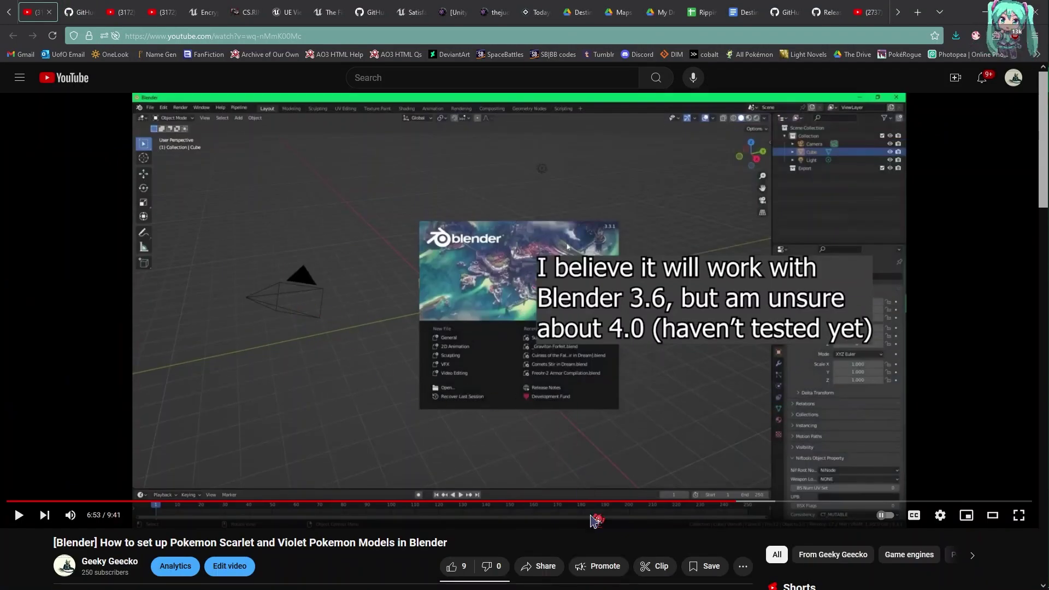
left_click_drag(730, 510, 697, 502)
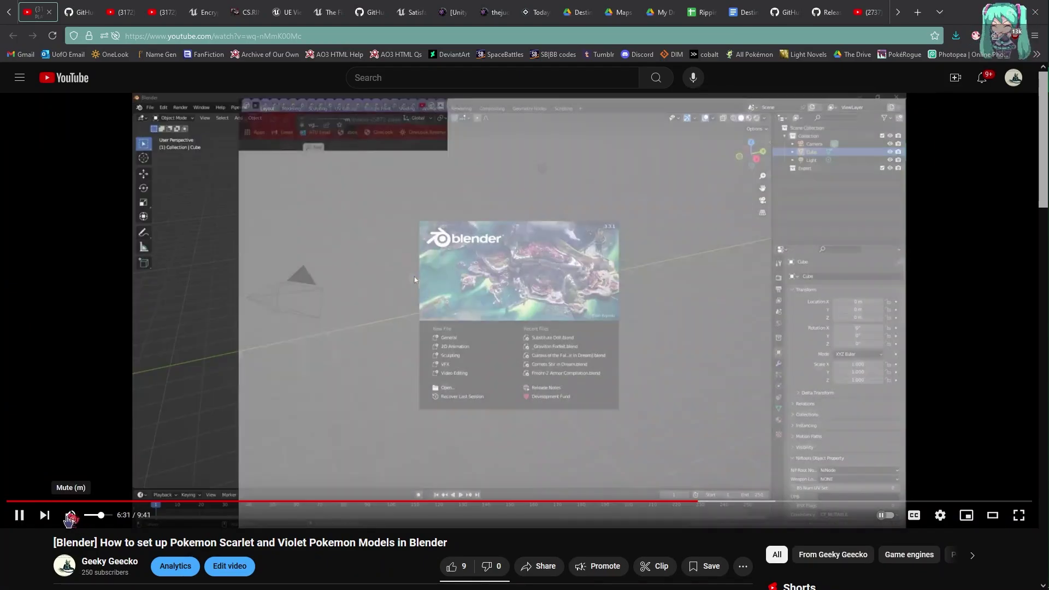
left_click(71, 517)
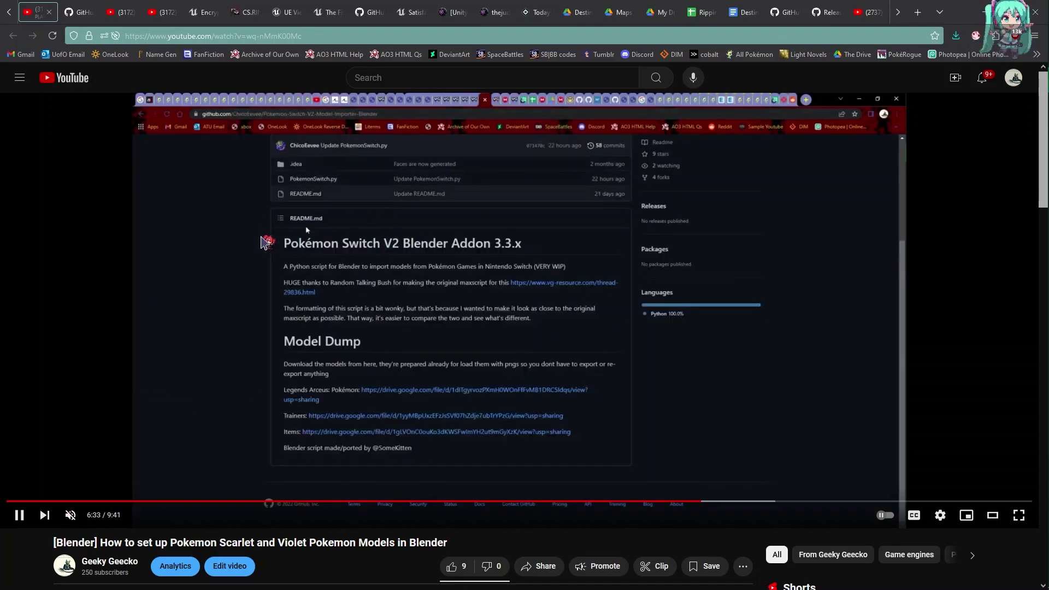
left_click(339, 262)
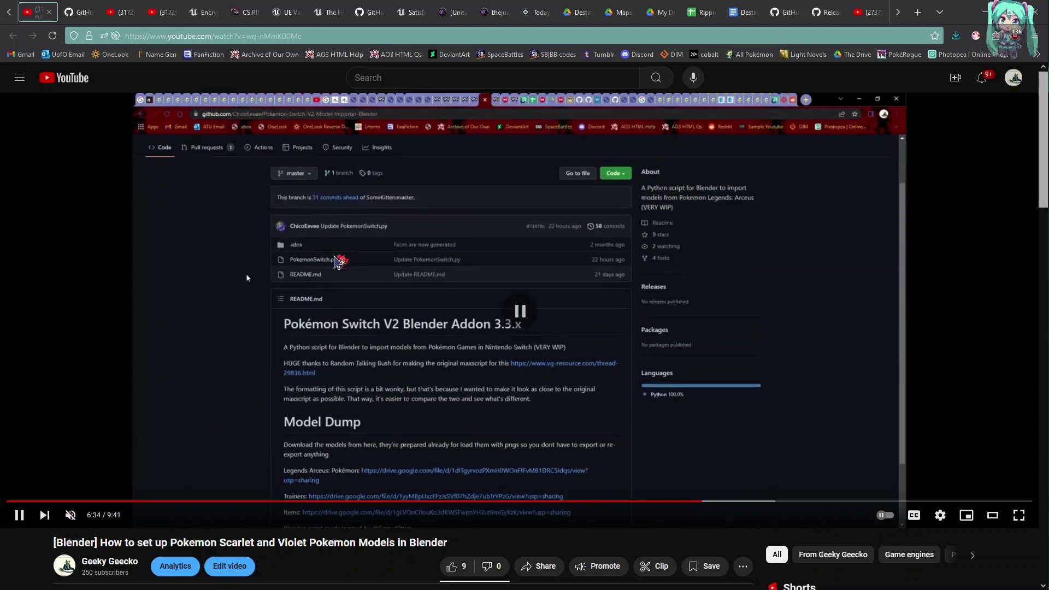
left_click(308, 287)
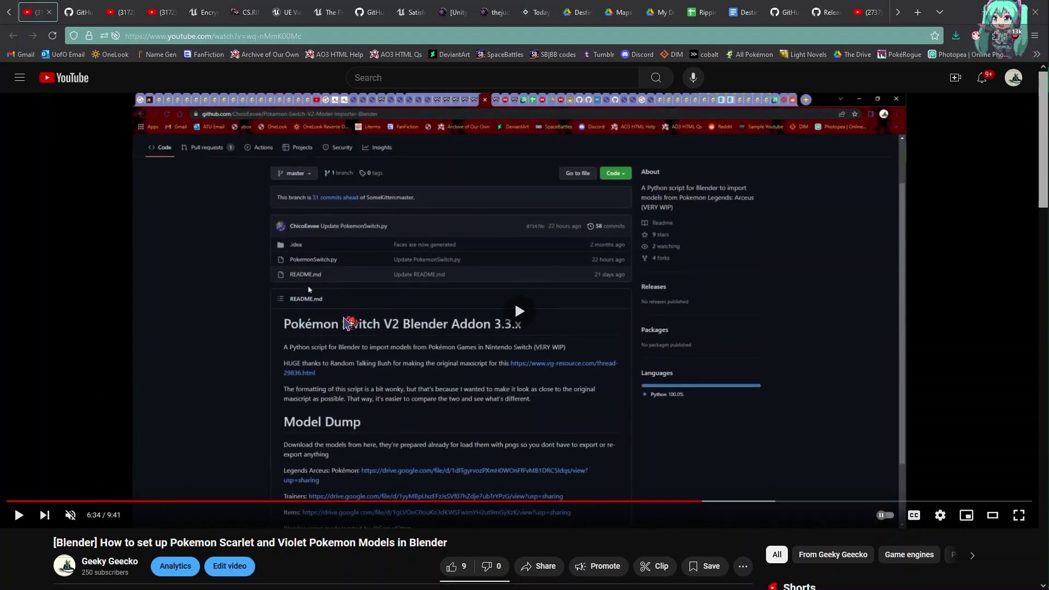
left_click(638, 187)
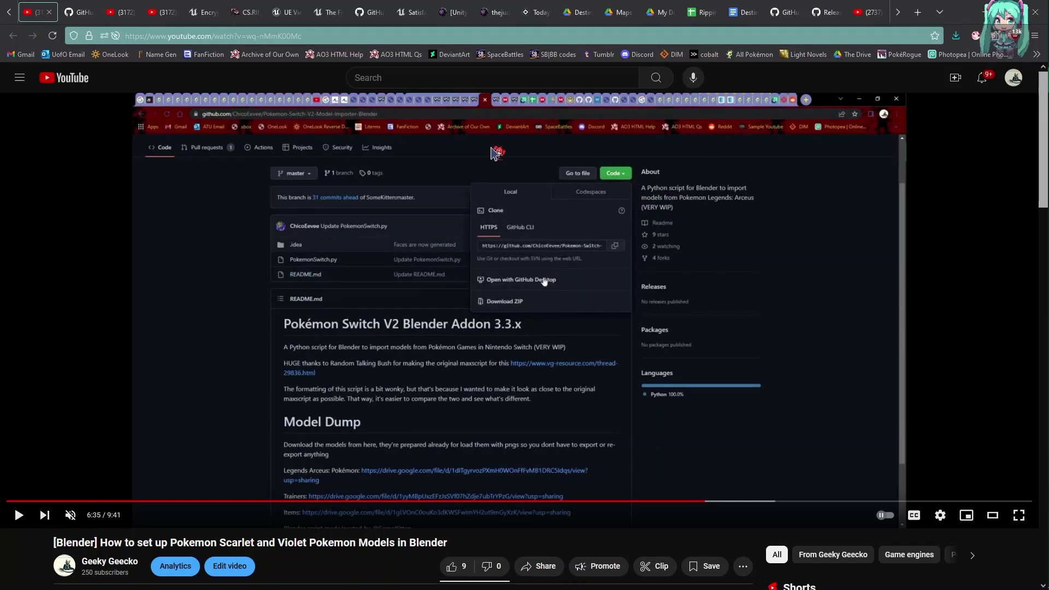
- Try to download PokemonSwitchV2Blender.zip from the importer's V1.5 GitHub release into the pkmn folder
left_click(82, 11)
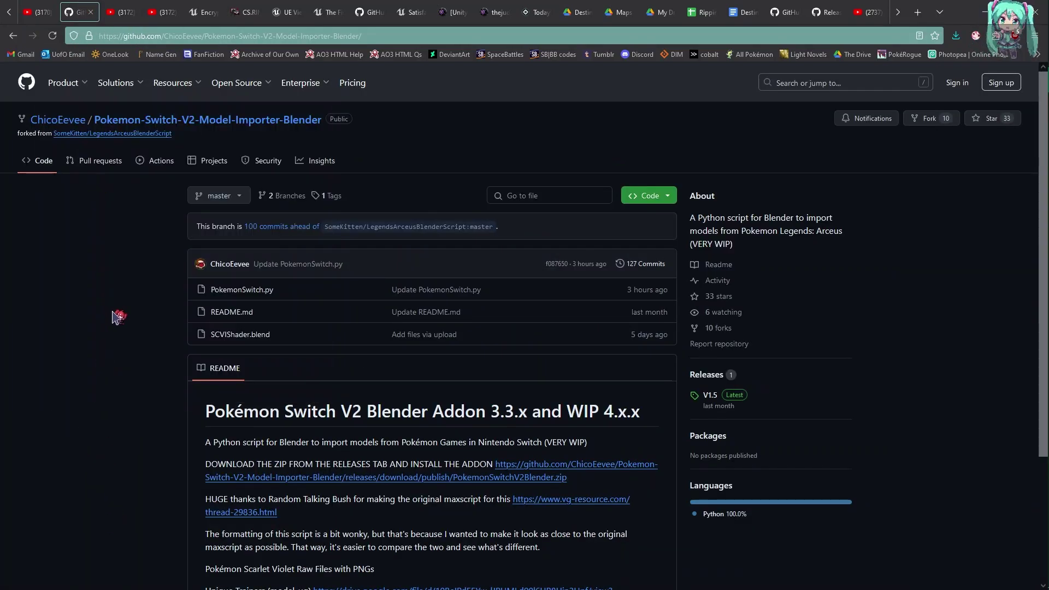
left_click(728, 414)
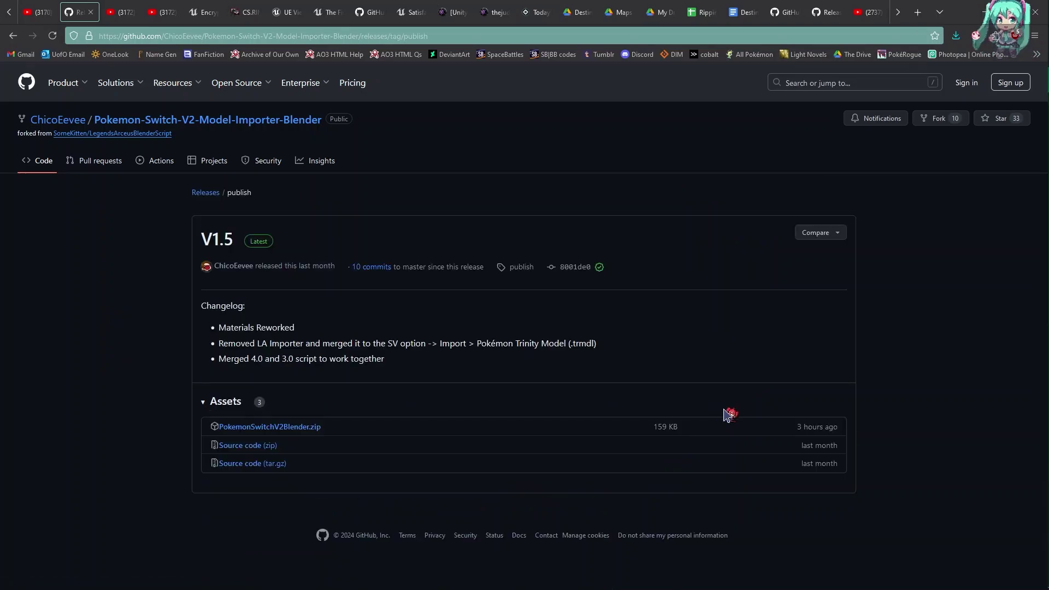
left_click(305, 431)
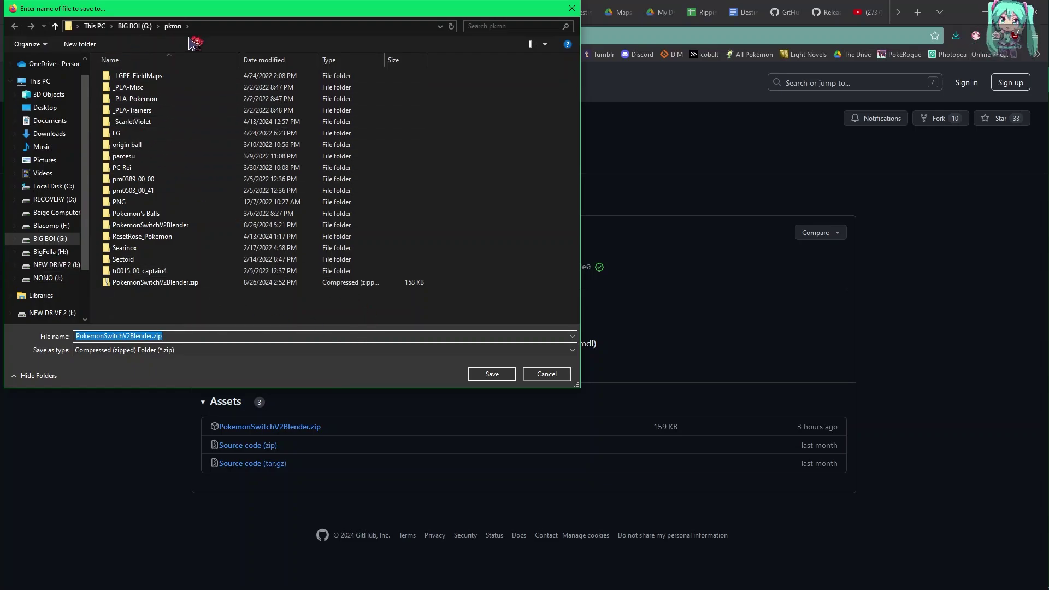
left_click(160, 284)
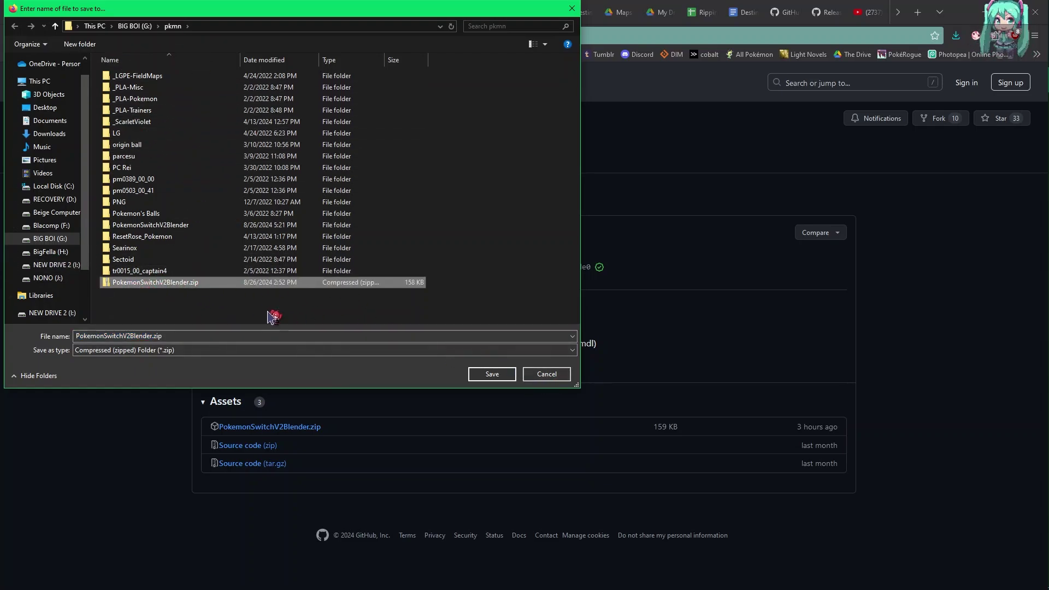
left_click(546, 374)
- Switch from the browser to Blender and delete all objects in the default scene
left_click(993, 12)
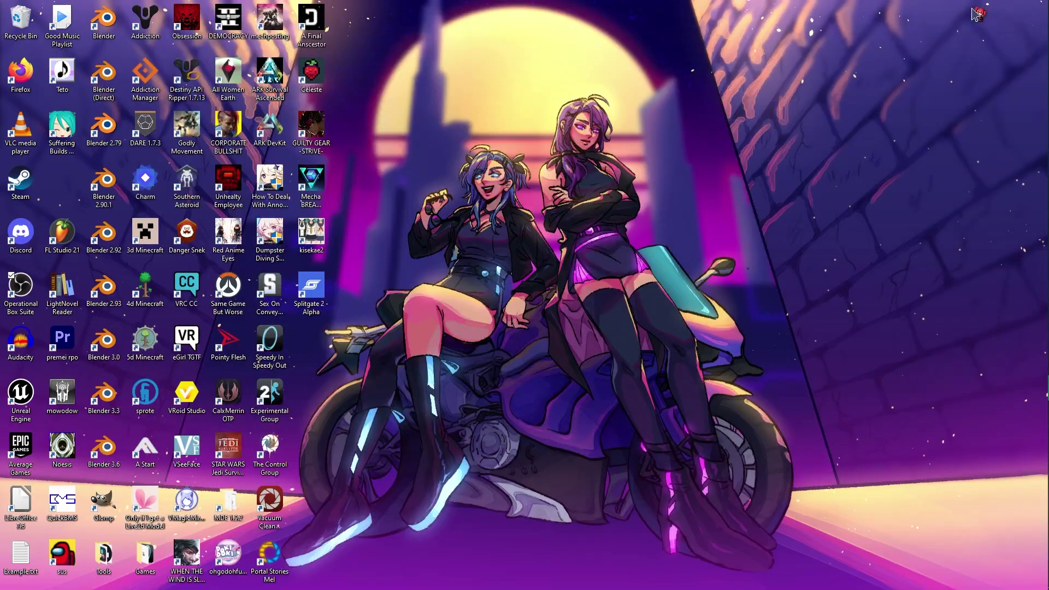
mouse_move(982, 340)
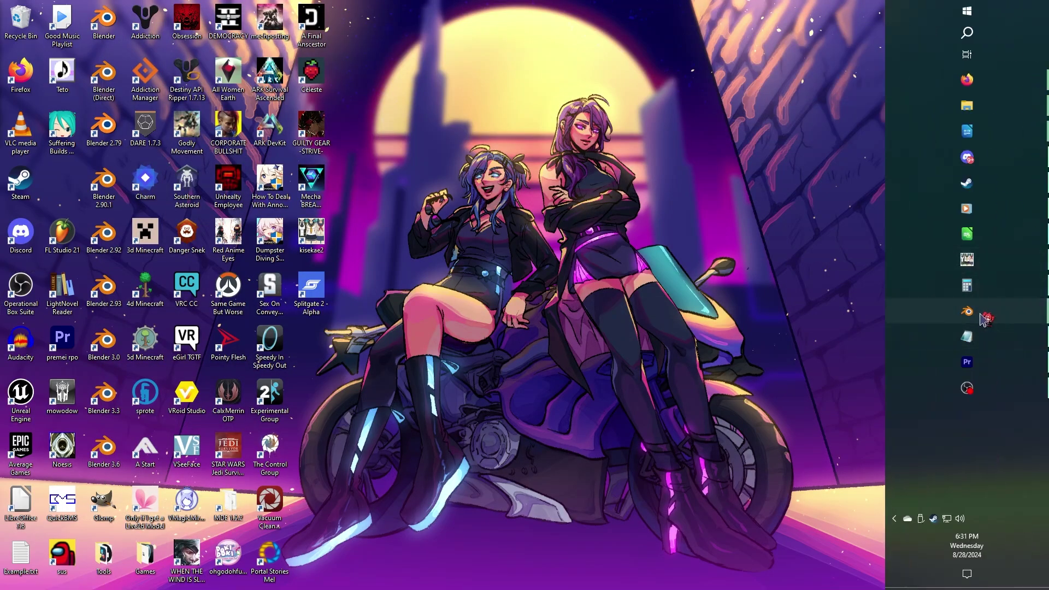
left_click(978, 311)
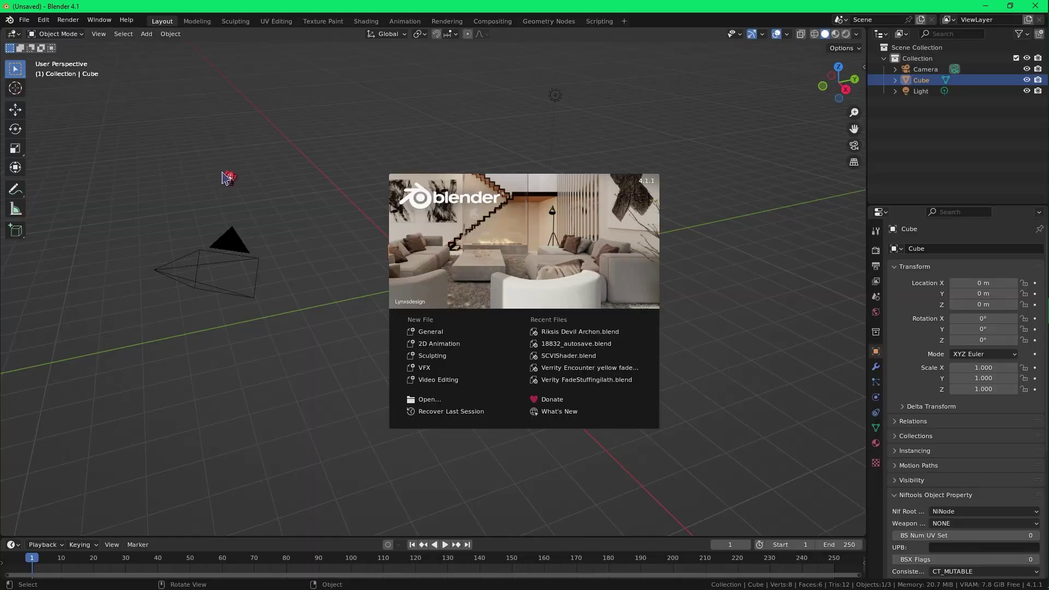
left_click(229, 182)
key("a")
key("Delete")
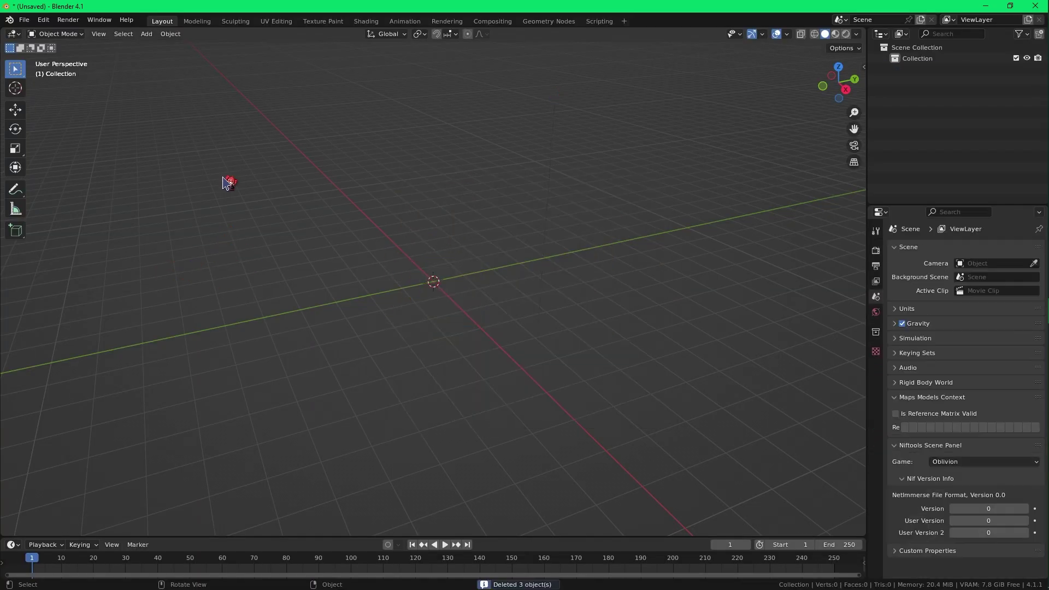
- Find the installed Pokémon add-ons with the search "pok" and remove Import: Pokémon Switch V2 (.TRMDL)
left_click(44, 20)
left_click(82, 173)
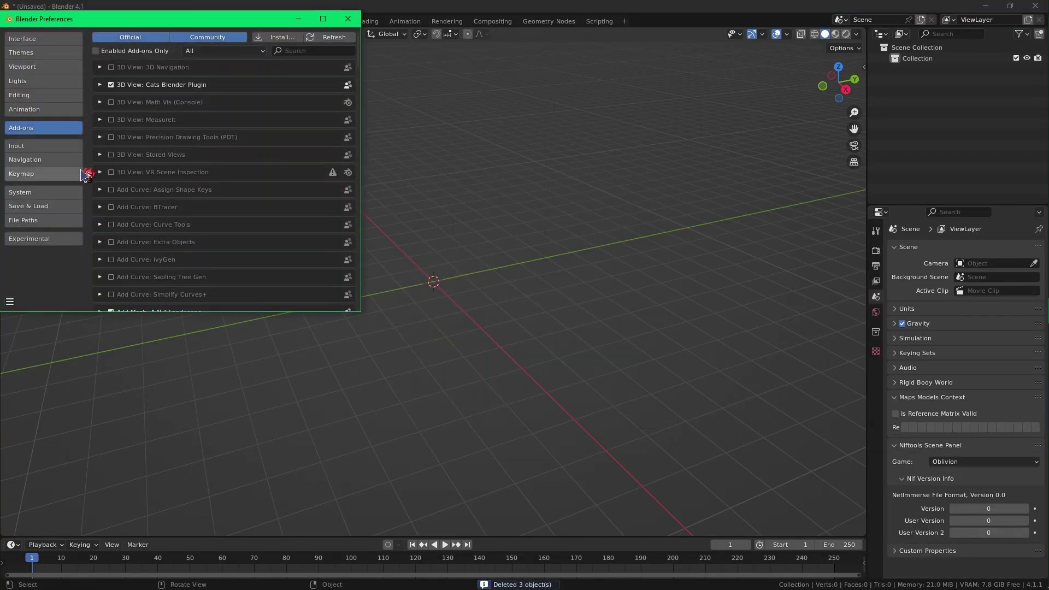
left_click(299, 51)
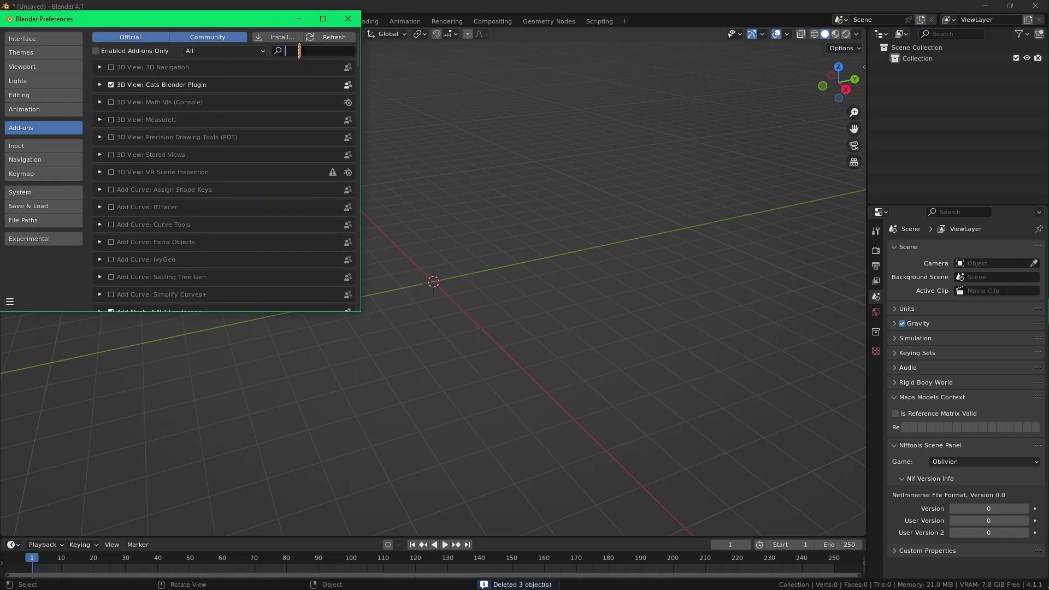
type("poke")
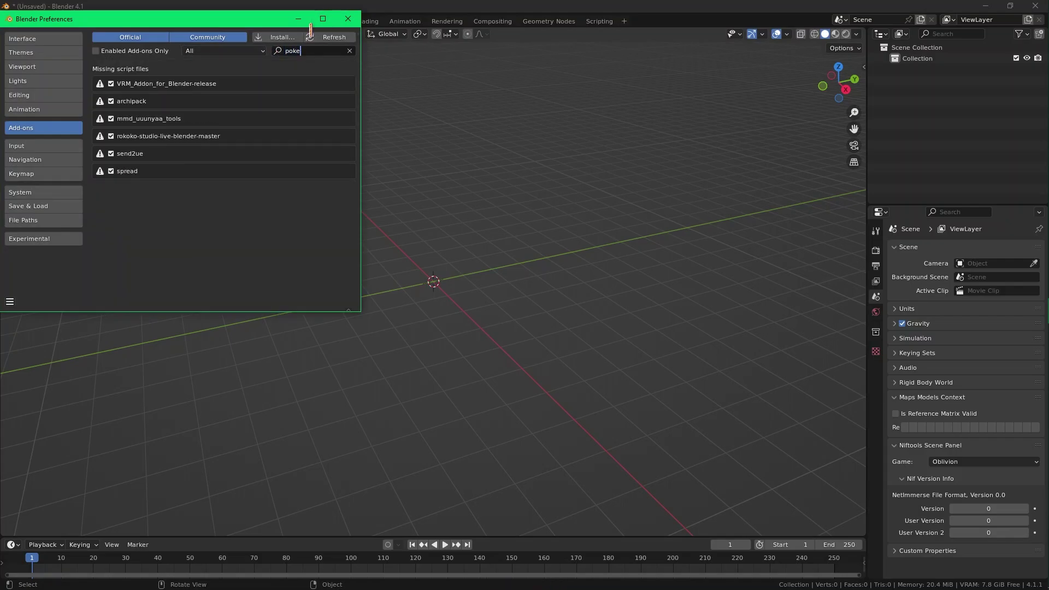
key("BackSpace")
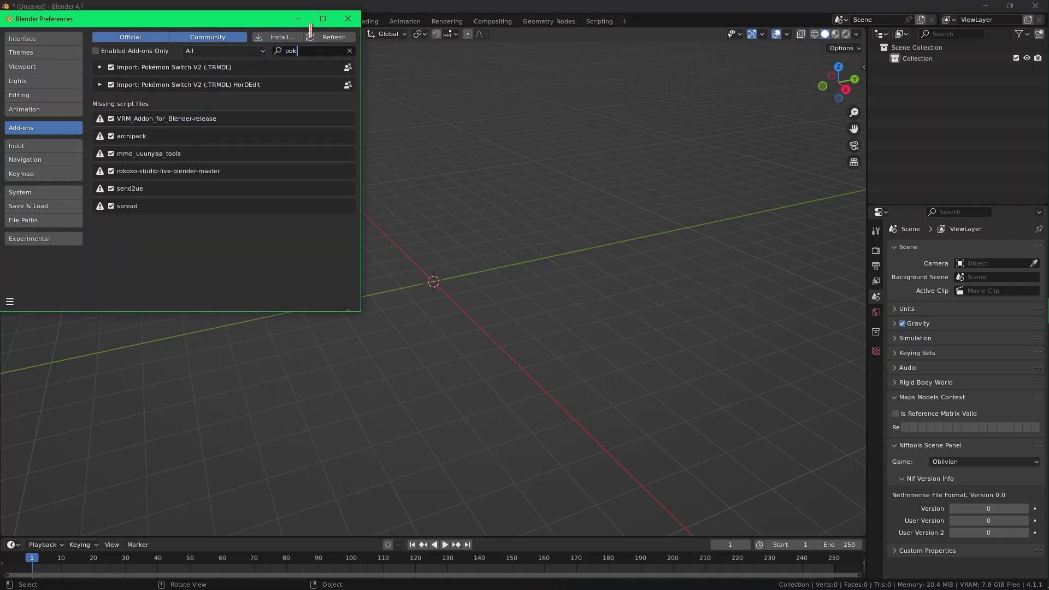
left_click(100, 68)
left_click(185, 147)
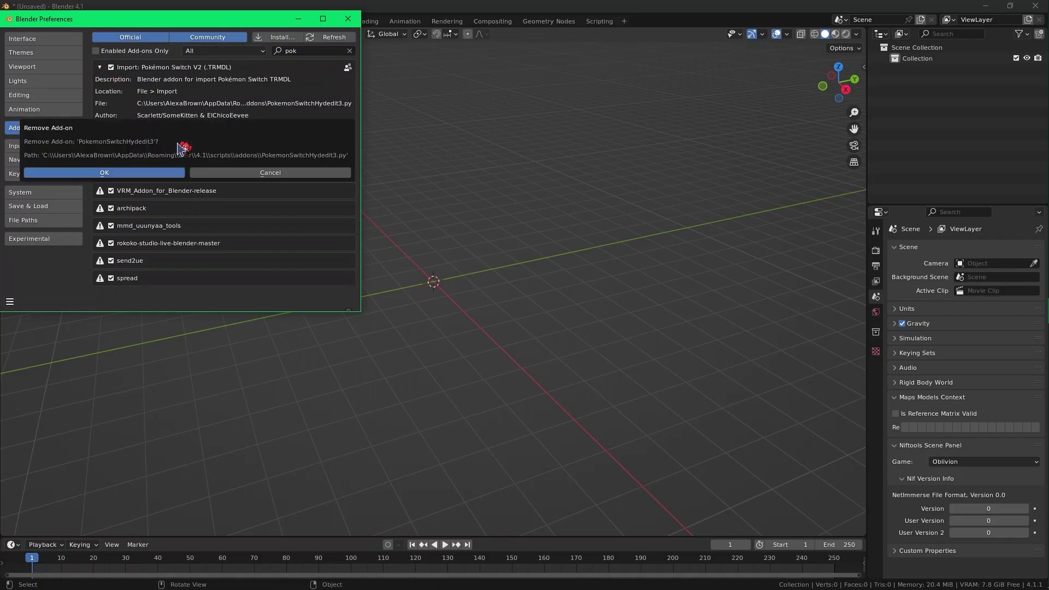
left_click(154, 172)
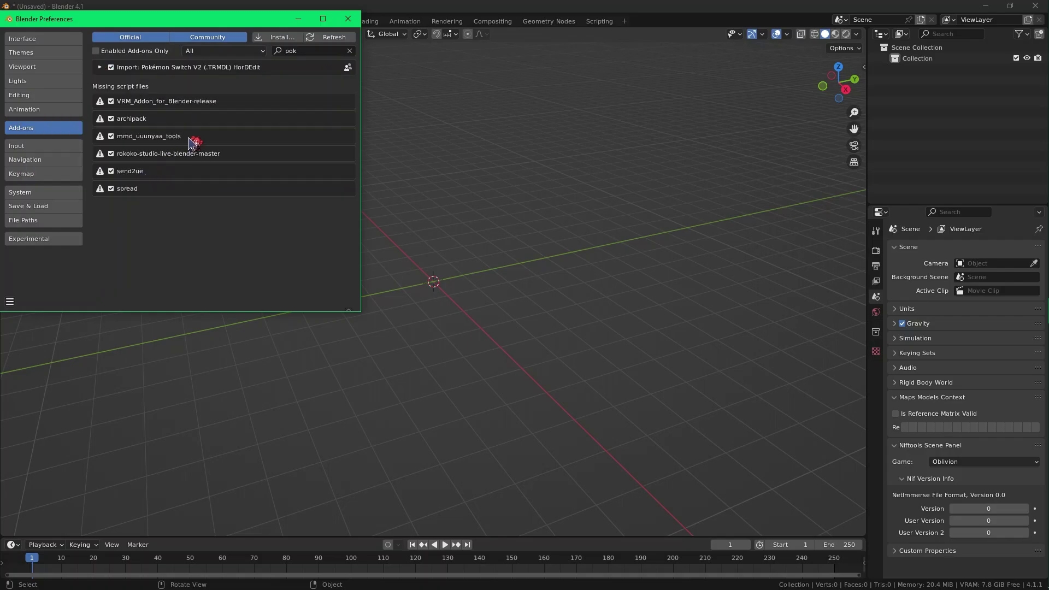
- Install the add-on from PokemonSwitchV2Blender.zip in G:\pkmn and enable Import: Pokémon Switch V2 (.TRMDL)
left_click(350, 51)
left_click(290, 37)
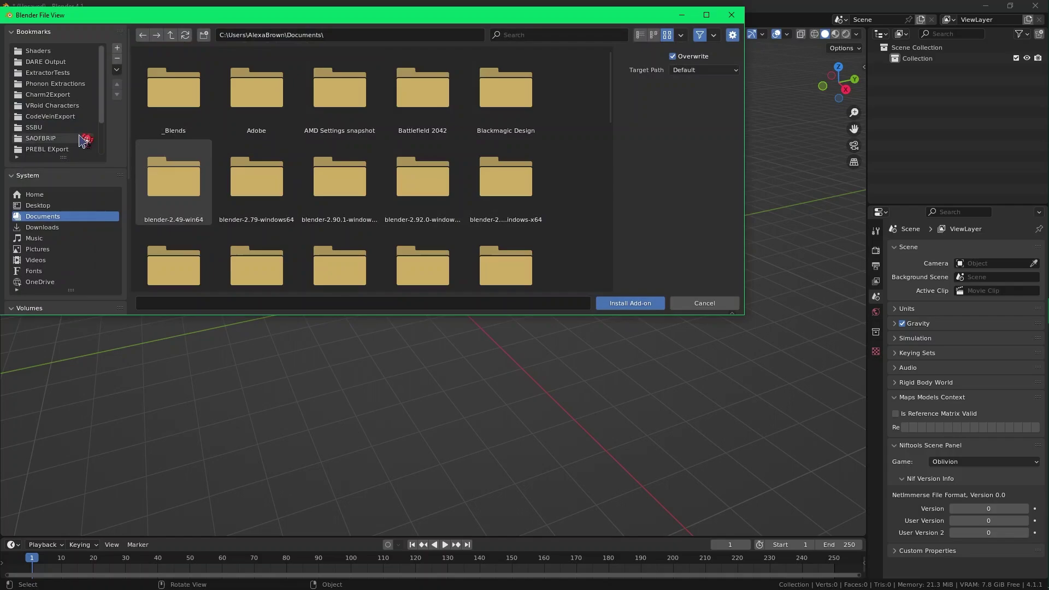
scroll(71, 134, "down", 2)
left_click(71, 117)
scroll(337, 183, "down", 3)
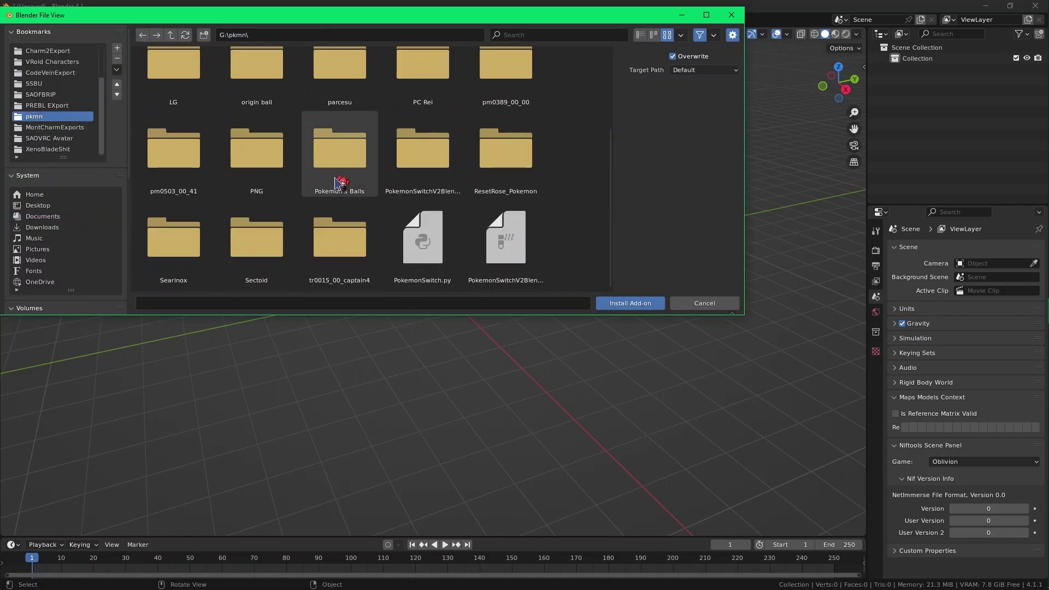
left_click(517, 240)
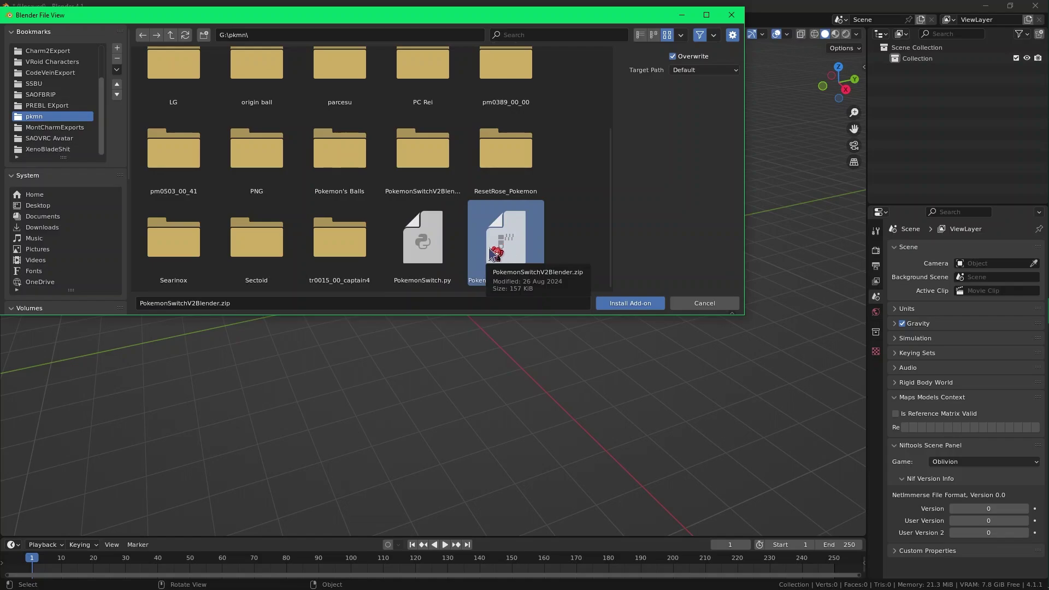
left_click(654, 304)
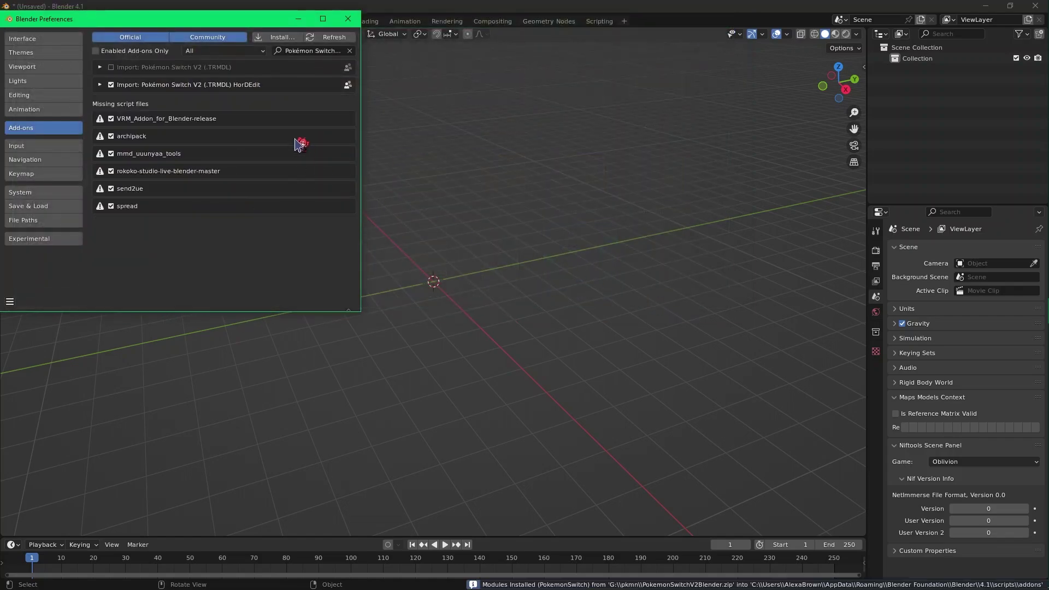
left_click(112, 68)
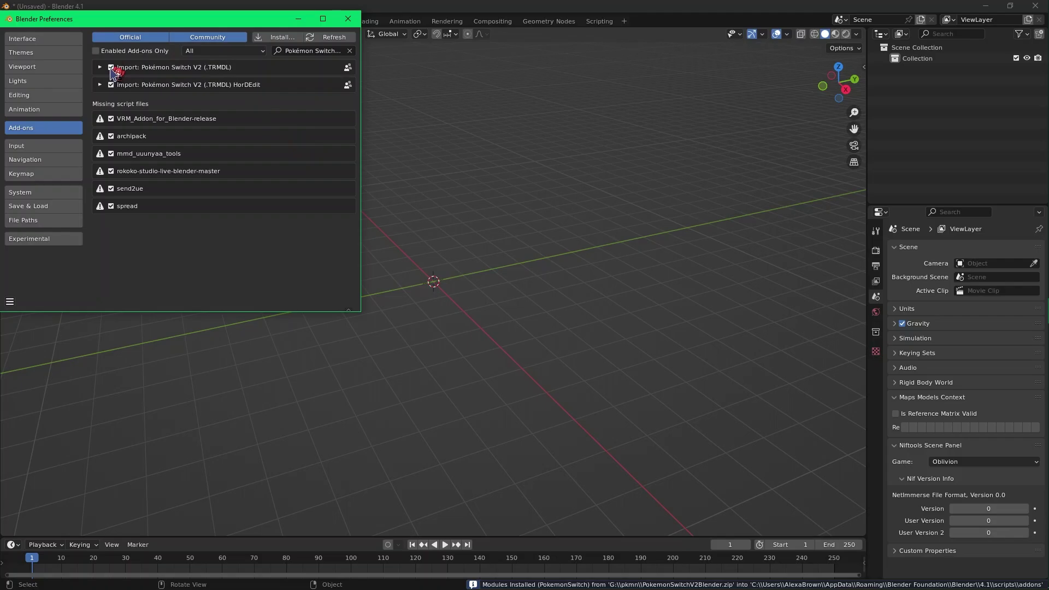
left_click(348, 18)
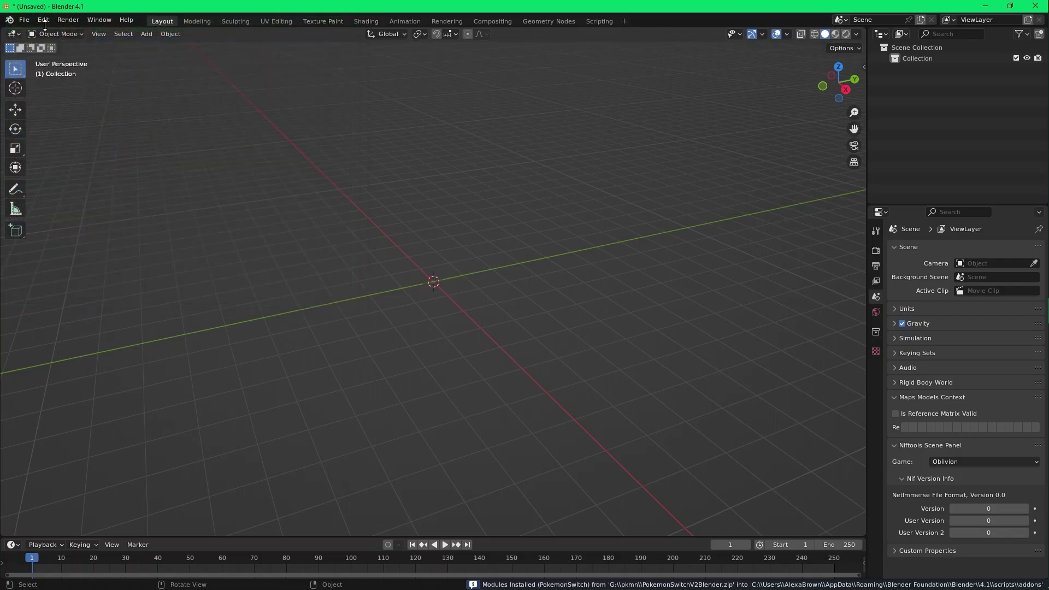
- Import pm0935_00_00.trmdl from the recent pm0935_00_00 folder as a Pokémon Trinity Model
left_click(24, 20)
mouse_move(52, 176)
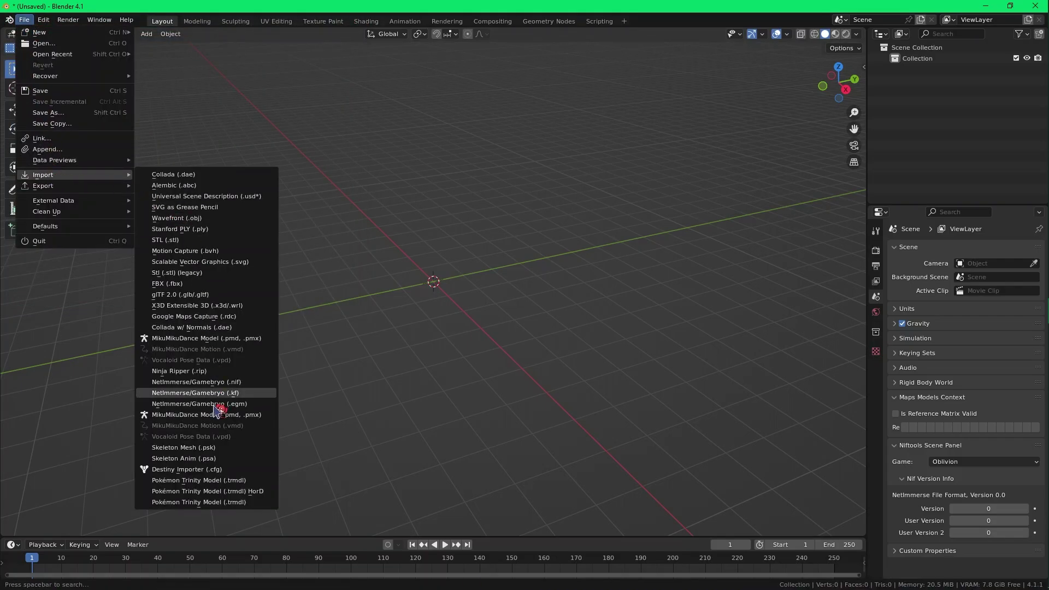
left_click(220, 501)
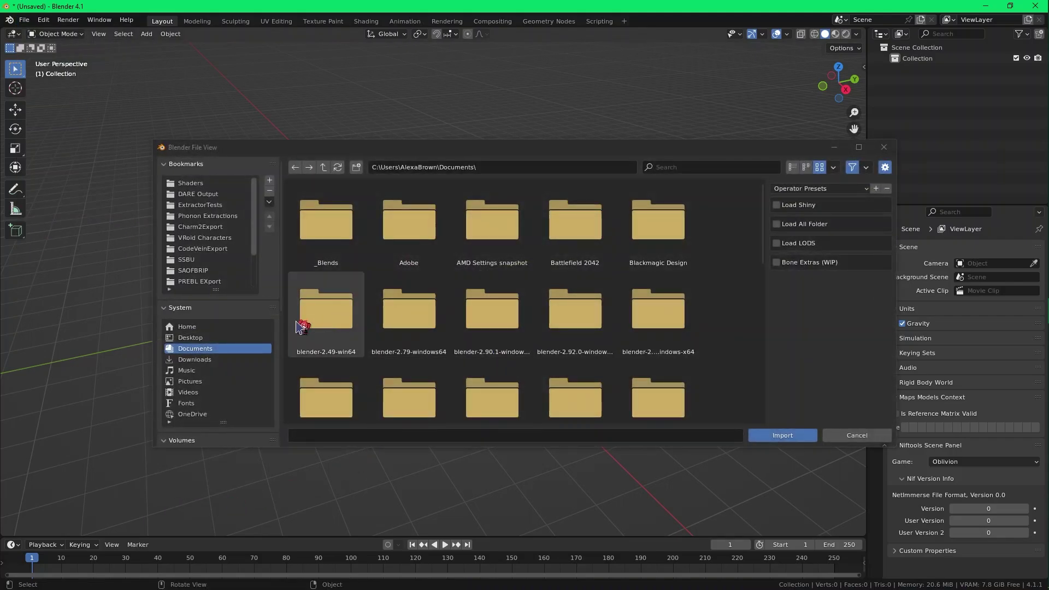
scroll(268, 358, "down", 1)
scroll(268, 352, "up", 6)
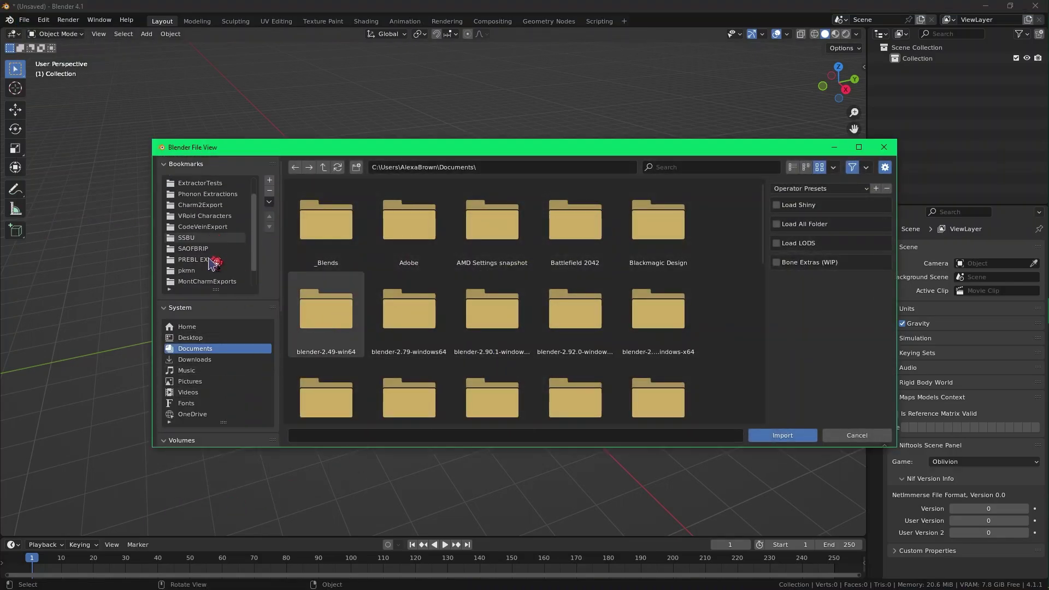
scroll(266, 330, "down", 5)
left_click(215, 340)
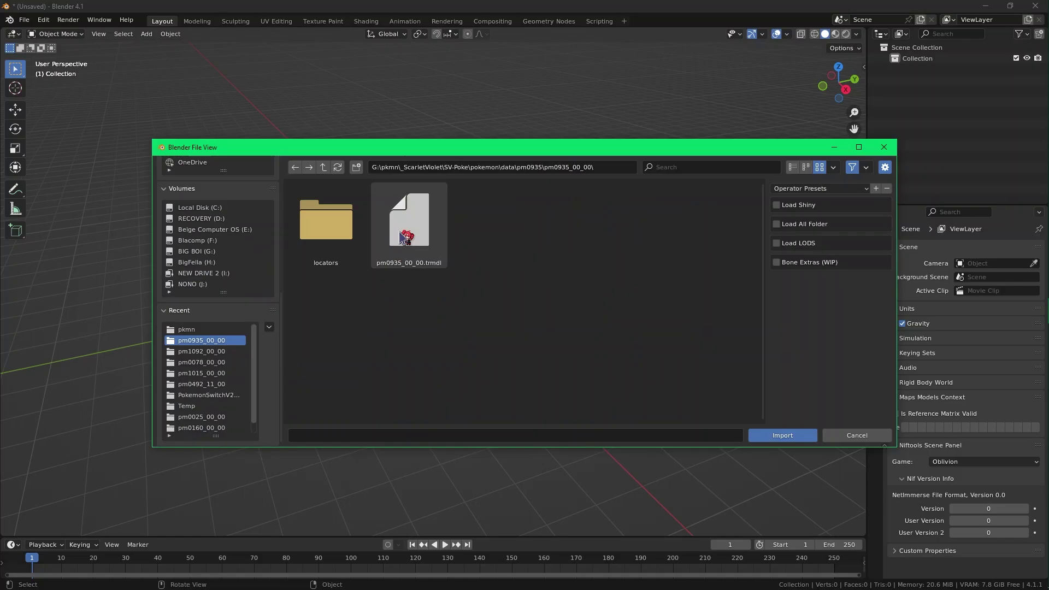
double_click(418, 228)
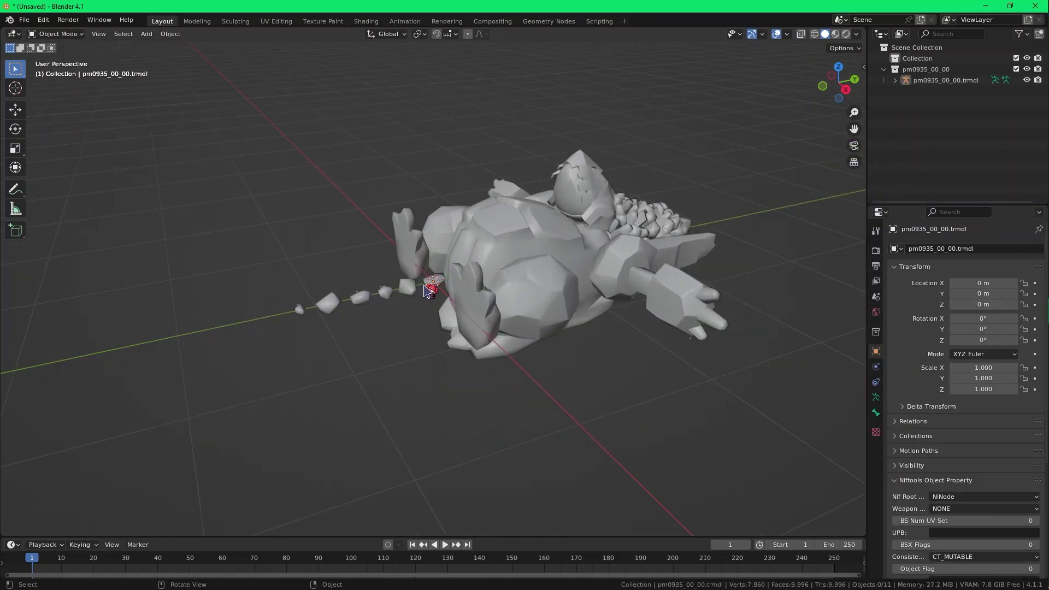
- Rotate the imported pm0935_00_00.trmdl armature 90° about the X axis
left_click(970, 80)
key("r")
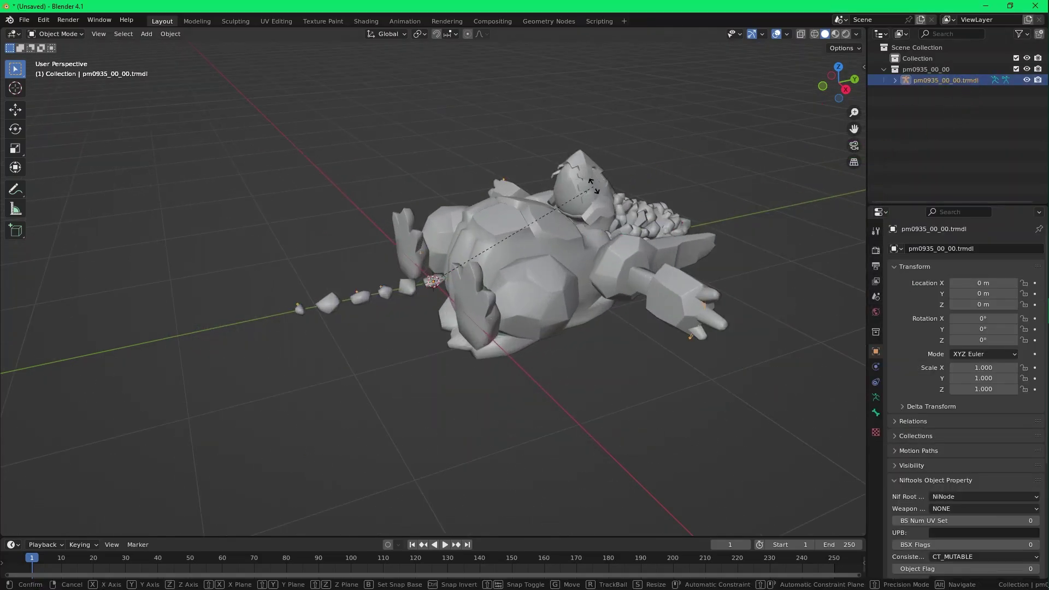
key("x")
key("9")
key("0")
key("Return")
- Show the model in Material Preview shading and split the viewport to add a Shader Editor beside it
mouse_move(512, 143)
middle_mouse_down()
mouse_move(573, 141)
mouse_move(551, 197)
middle_mouse_up()
key("z")
middle_click_drag(378, 303, 464, 306)
left_click(885, 49)
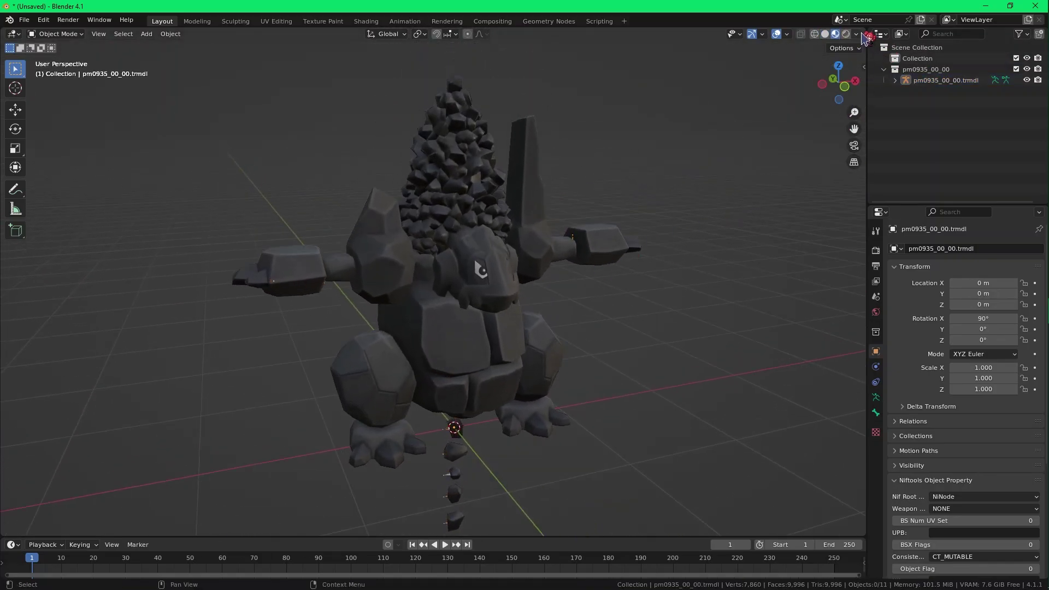
left_click_drag(865, 31, 437, 77)
left_click(448, 34)
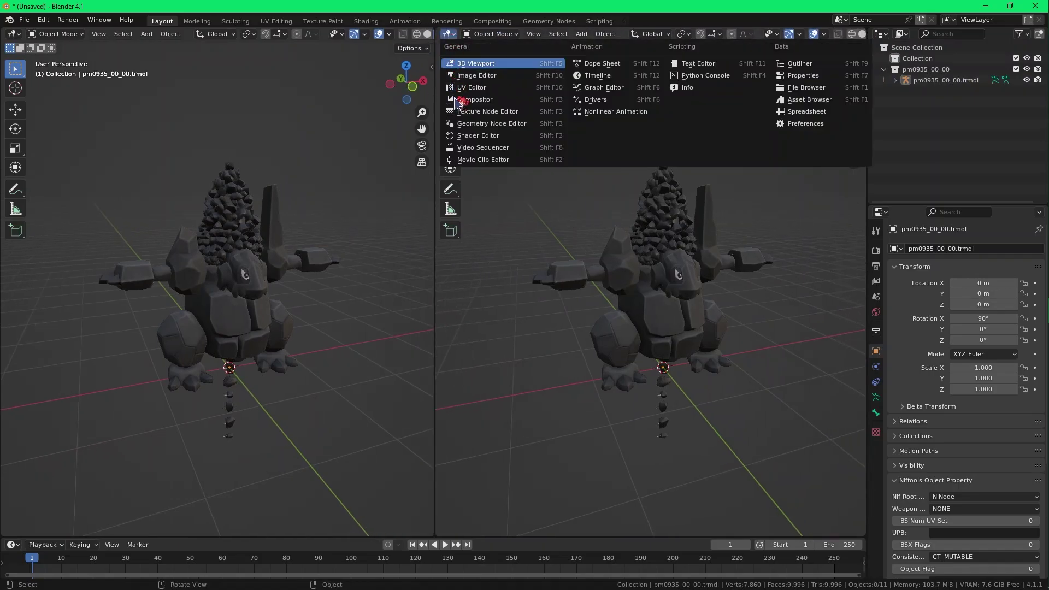
left_click(461, 139)
- Set EmissionStrength to 1 in the ScViShaderbyChicoEevee node of the pm0935_00_00_body_c_mesh material
middle_click_drag(287, 249, 222, 234)
left_click(205, 216)
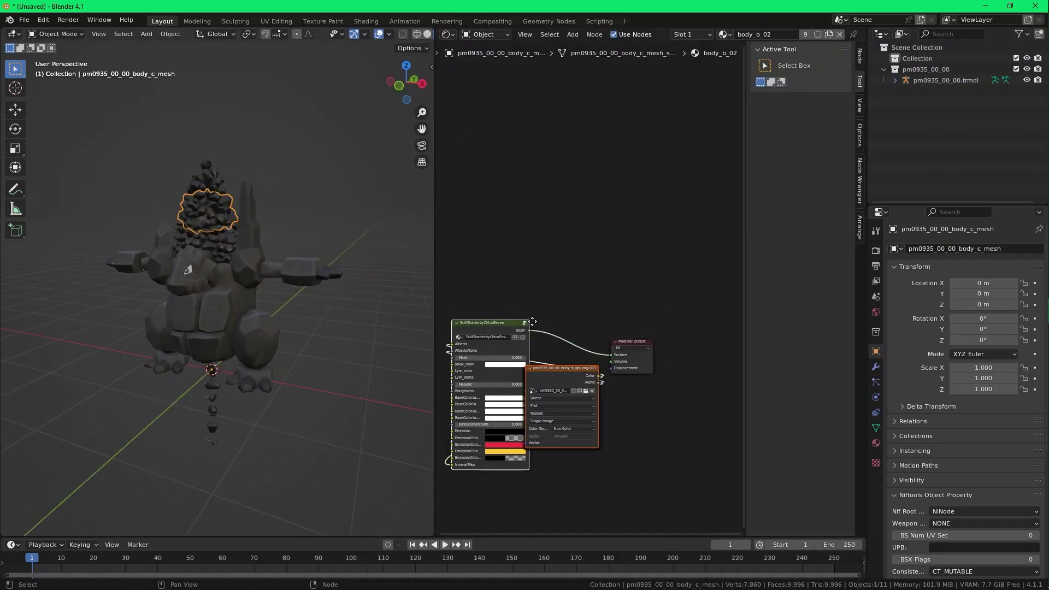
scroll(523, 354, "up", 3)
middle_click_drag(524, 355, 592, 290)
left_click(596, 316)
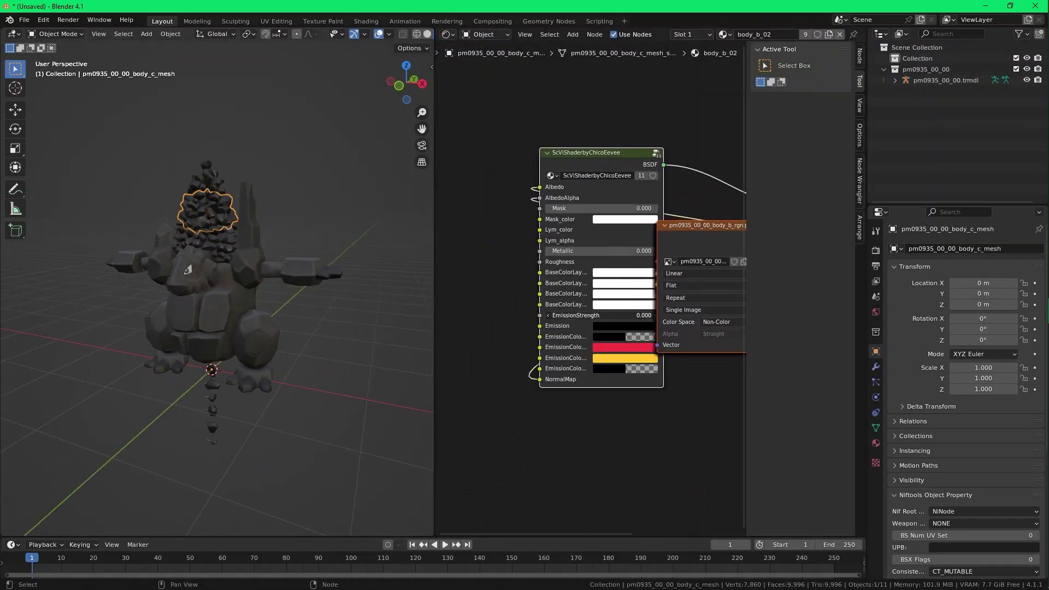
type("1")
key("Return")
mouse_move(259, 302)
middle_mouse_down()
mouse_move(351, 297)
mouse_move(246, 300)
middle_mouse_up()
scroll(246, 300, "up", 5)
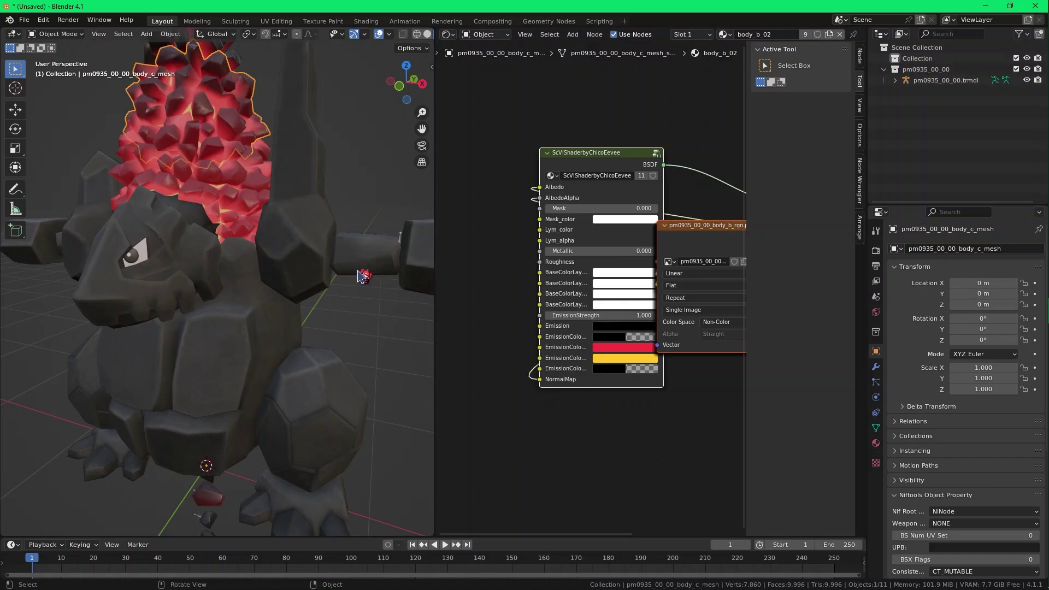
middle_click_drag(363, 276, 134, 276)
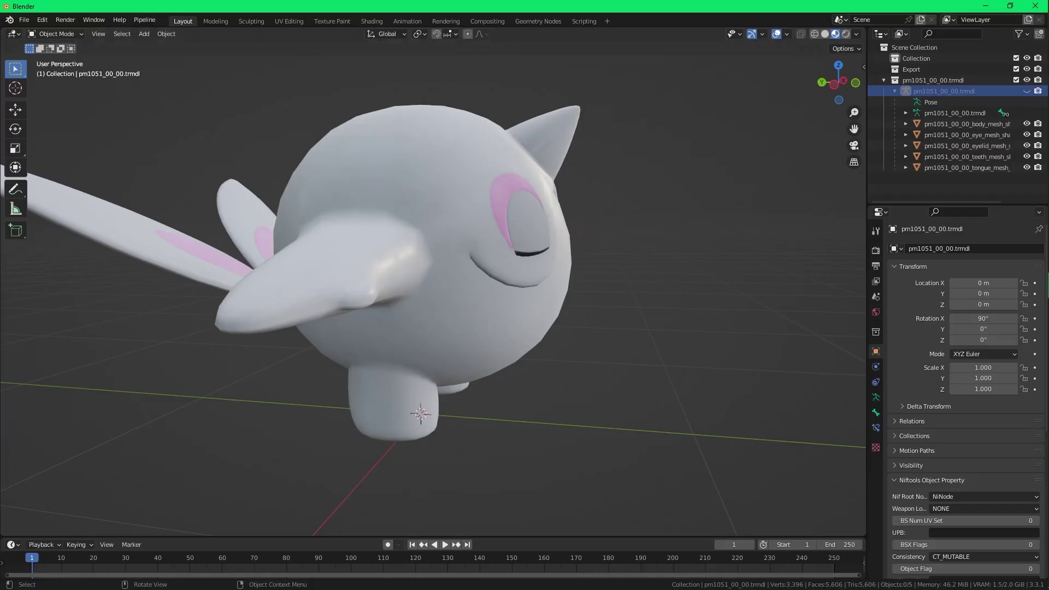
- Unhide the pm1051_00_00.trmdl armature and set its bones to display in front of the mesh
scroll(576, 283, "down", 3)
middle_click_drag(576, 283, 437, 284)
left_click(967, 91)
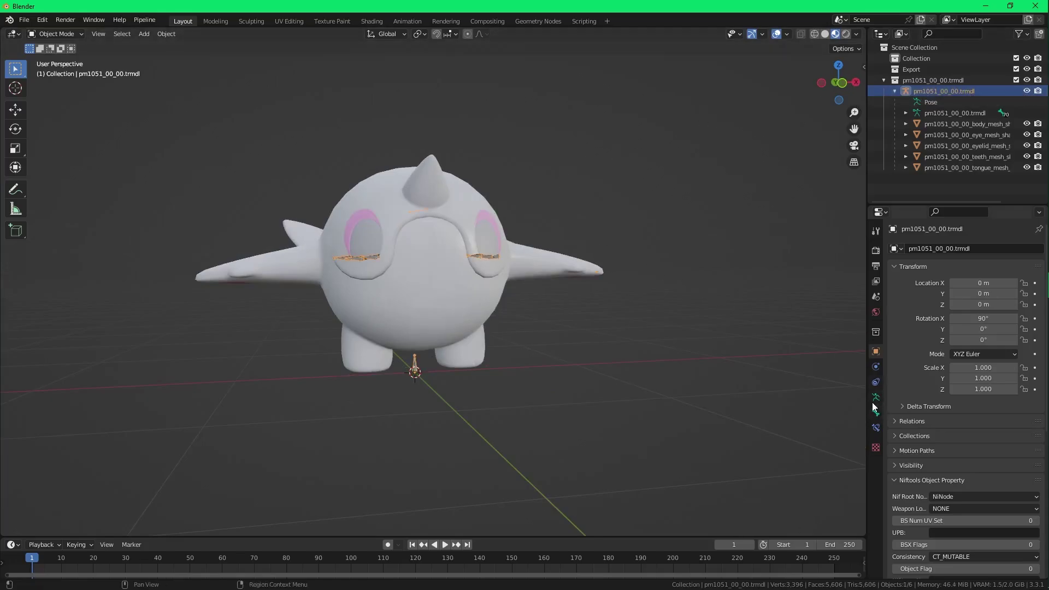
middle_click_drag(601, 328, 828, 361)
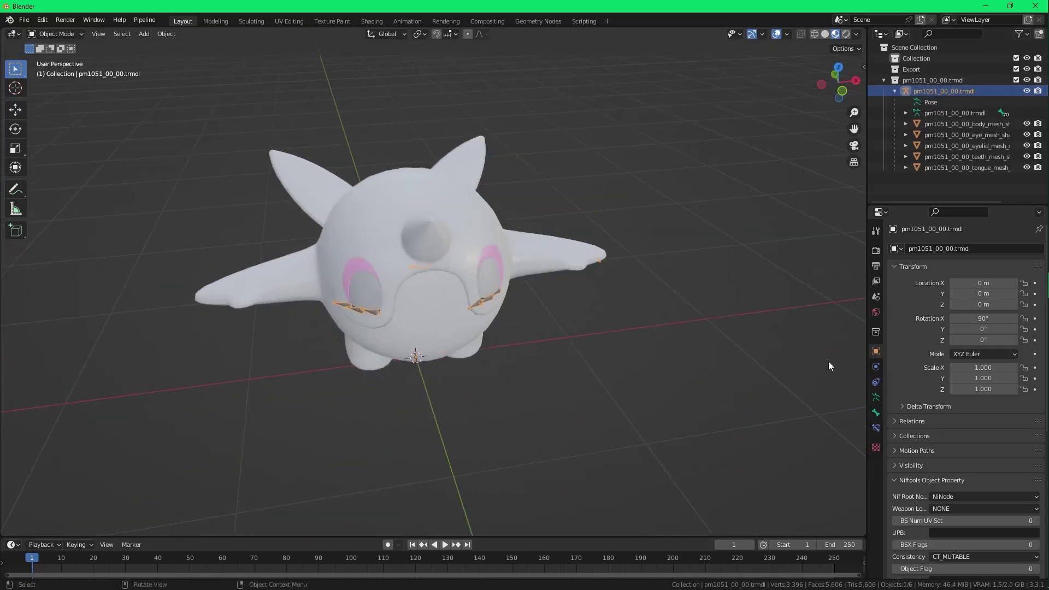
left_click(876, 397)
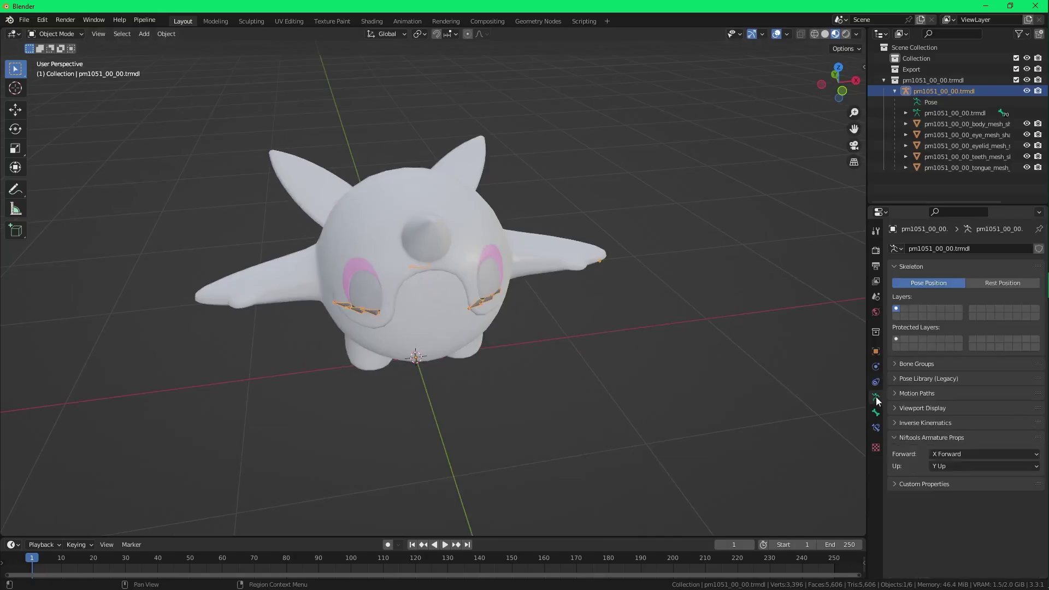
left_click(914, 409)
left_click(953, 475)
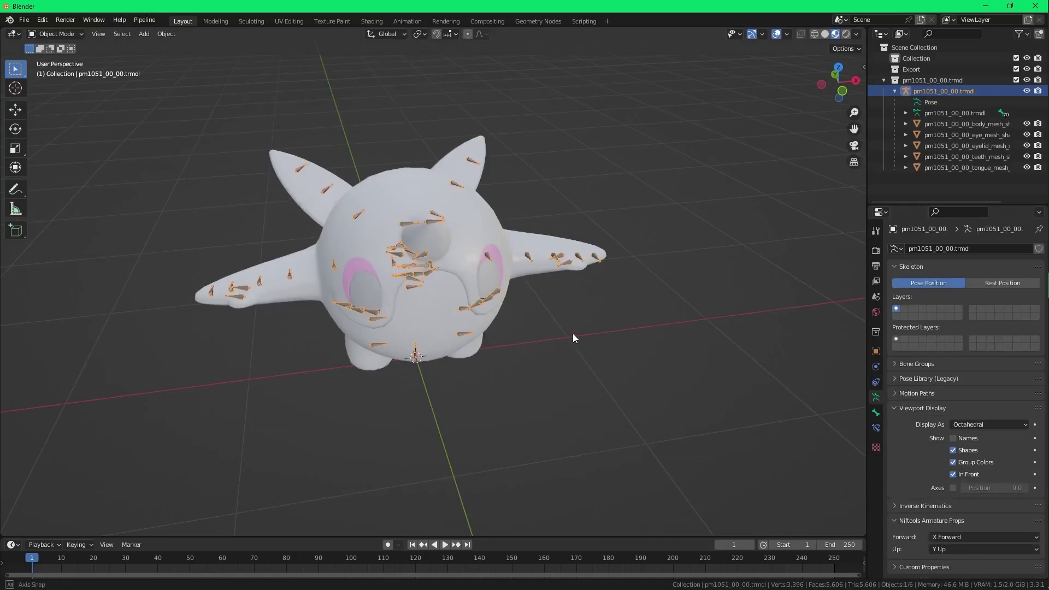
- Move the pm1051_00_00.trmdl armature about 1.5 m along the global X axis
key("g")
key("x")
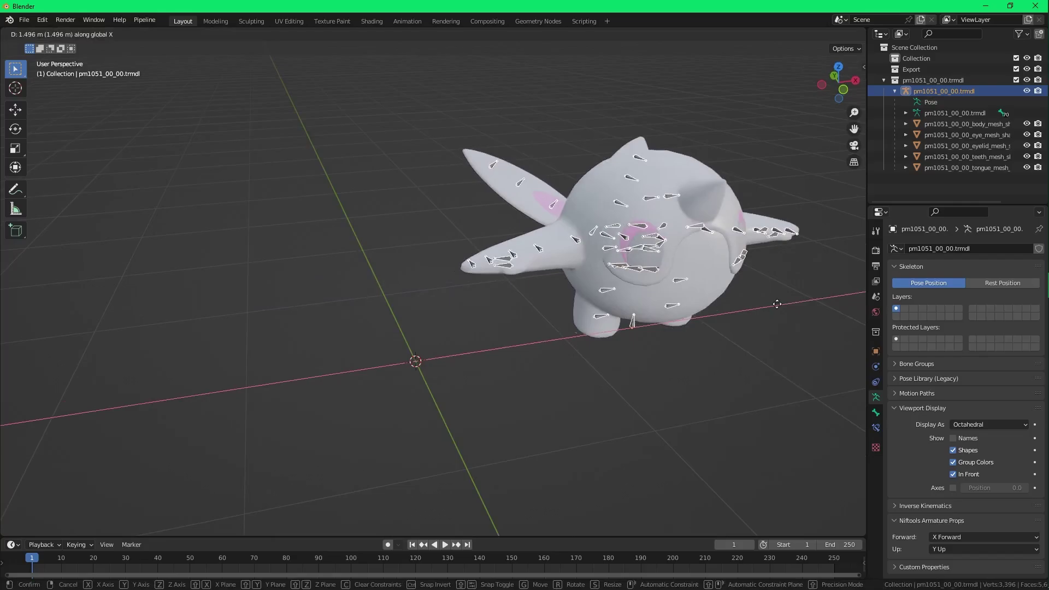
key("1")
key("Return")
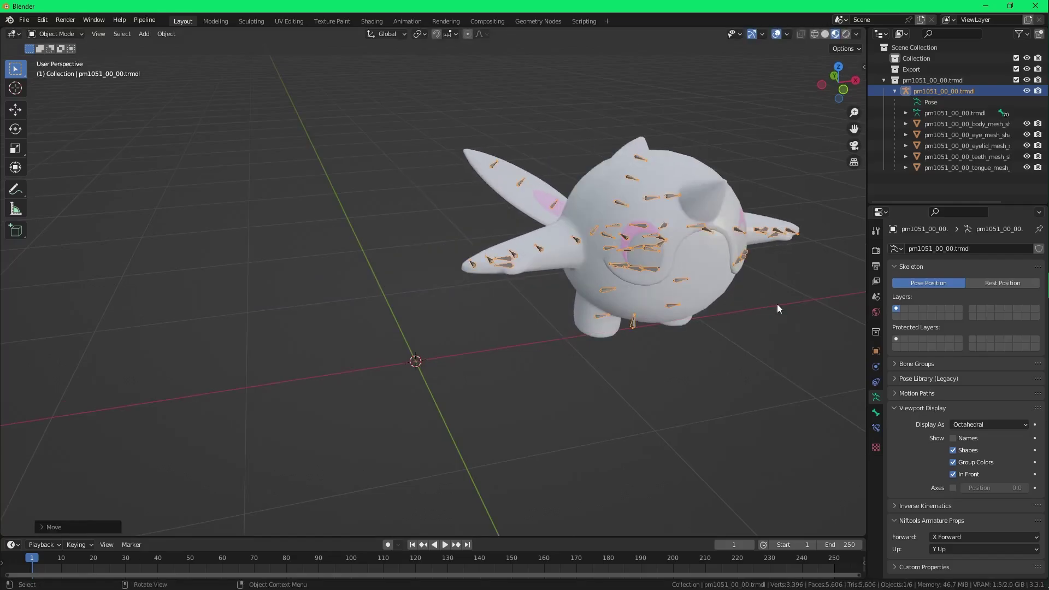
left_click(685, 425)
middle_click_drag(685, 425, 603, 384)
- Import pm1051_00_00.trmdl again as a Legends Arceus model with the Load Shiny option enabled
left_click(20, 20)
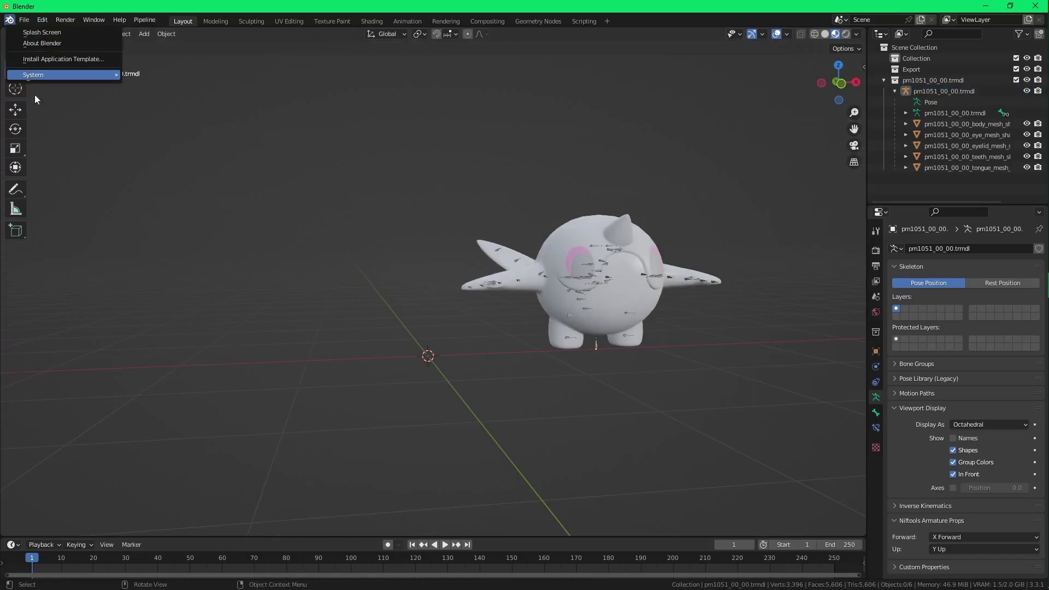
left_click(26, 22)
mouse_move(48, 166)
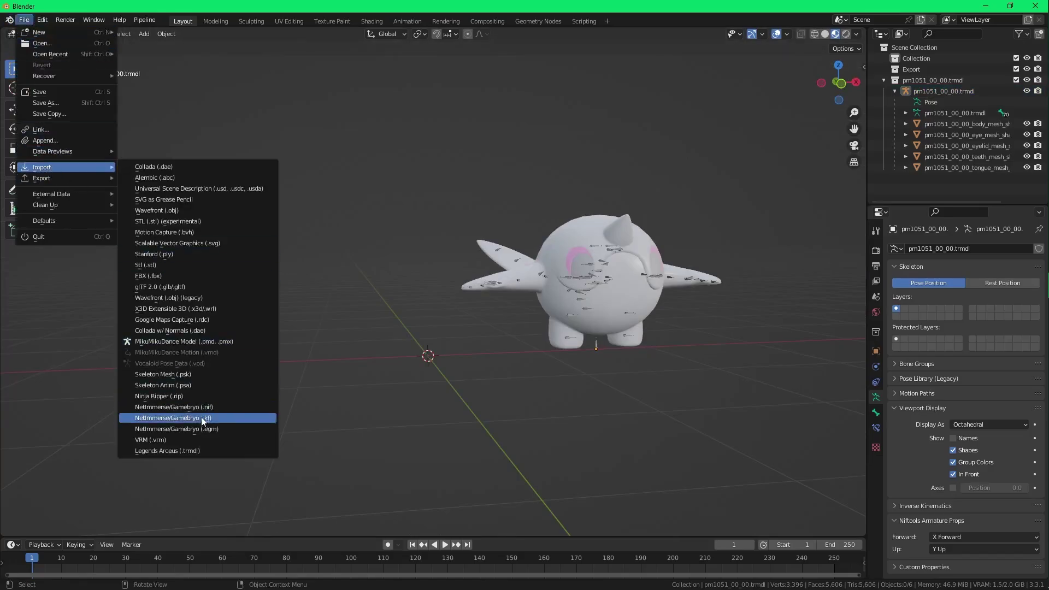
left_click(207, 443)
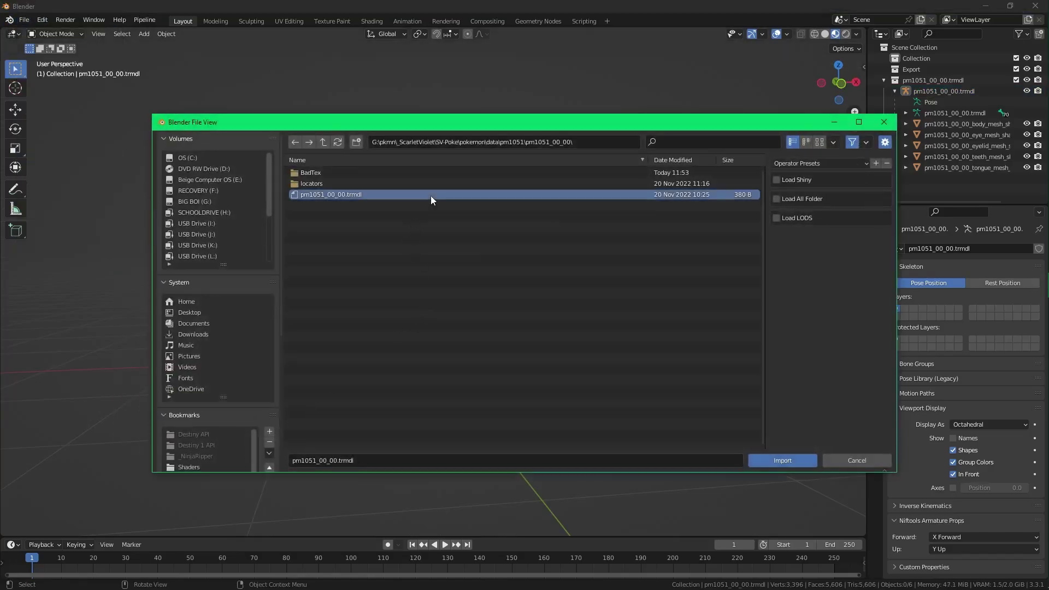
left_click(431, 195)
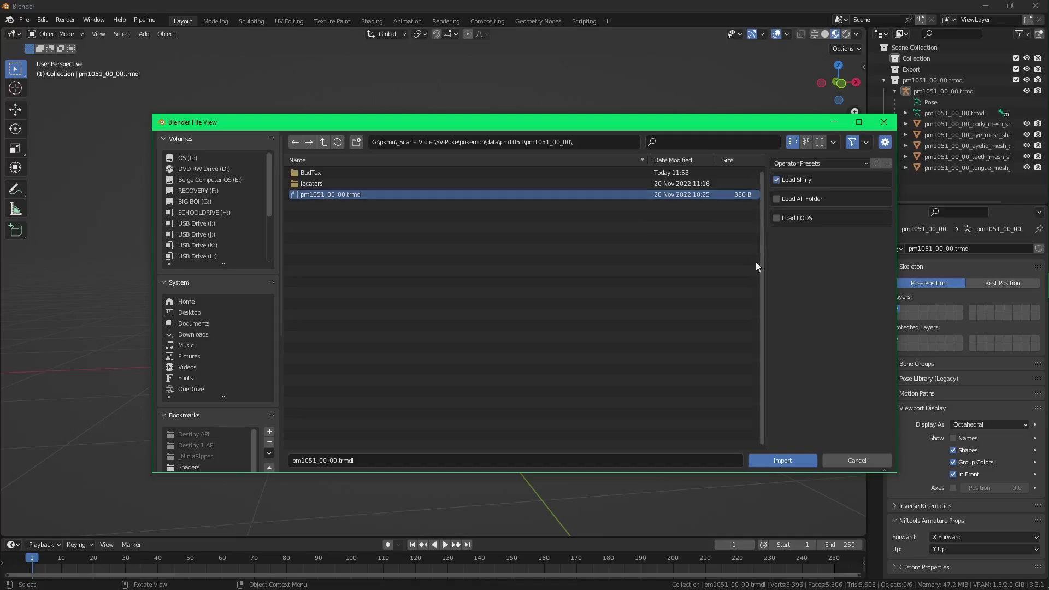
left_click(765, 454)
- Rotate the shiny pm1051_00_00.trmdl.001 armature 90° about X and move it -1.5 m along the global X axis
middle_click_drag(506, 342, 578, 297)
left_click(939, 189)
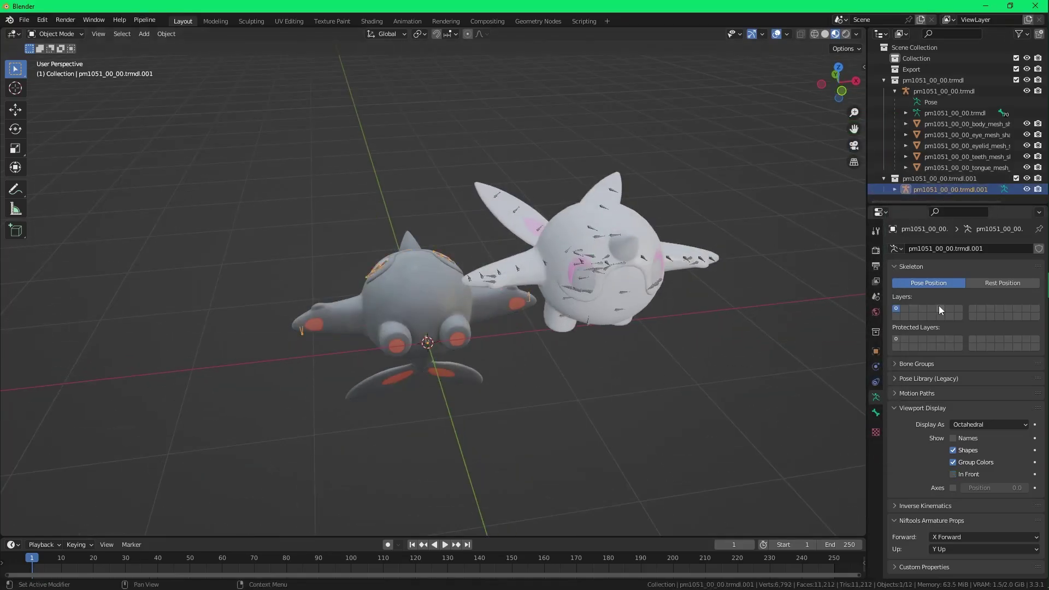
left_click(875, 351)
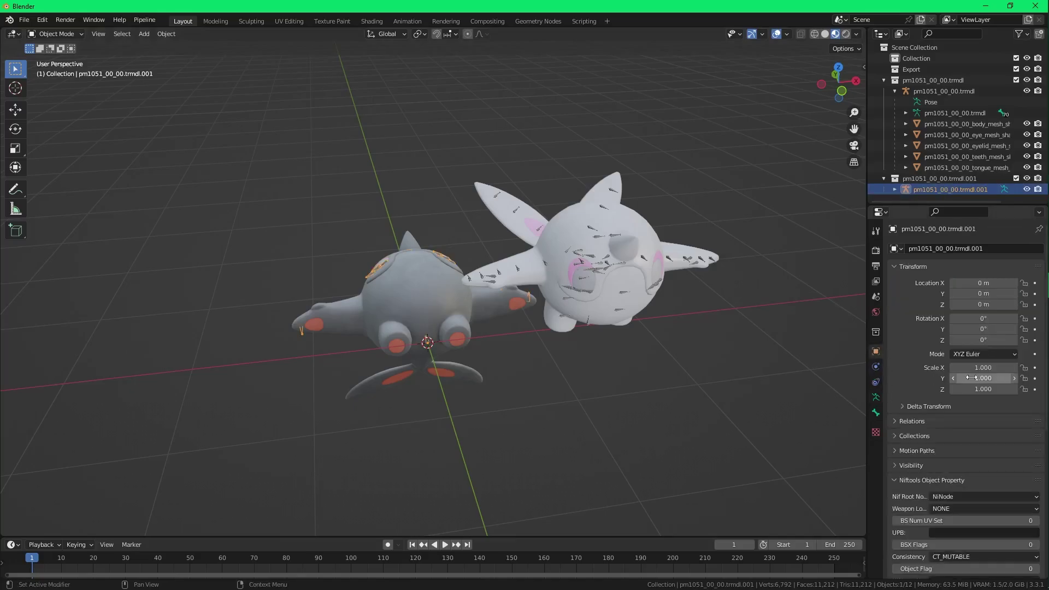
left_click(986, 319)
type("90")
key("Return")
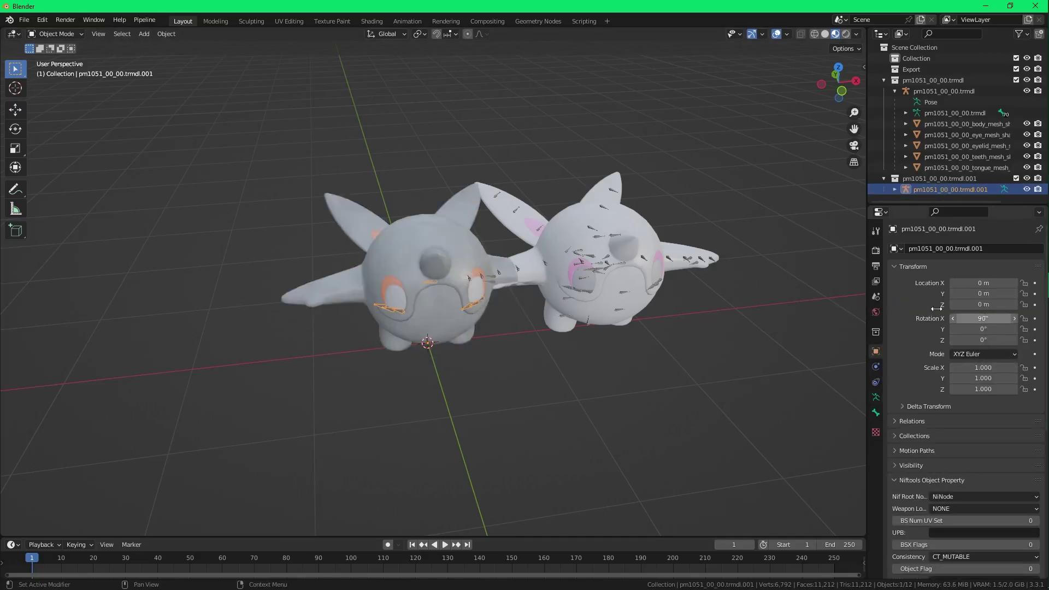
type("gx-1.5")
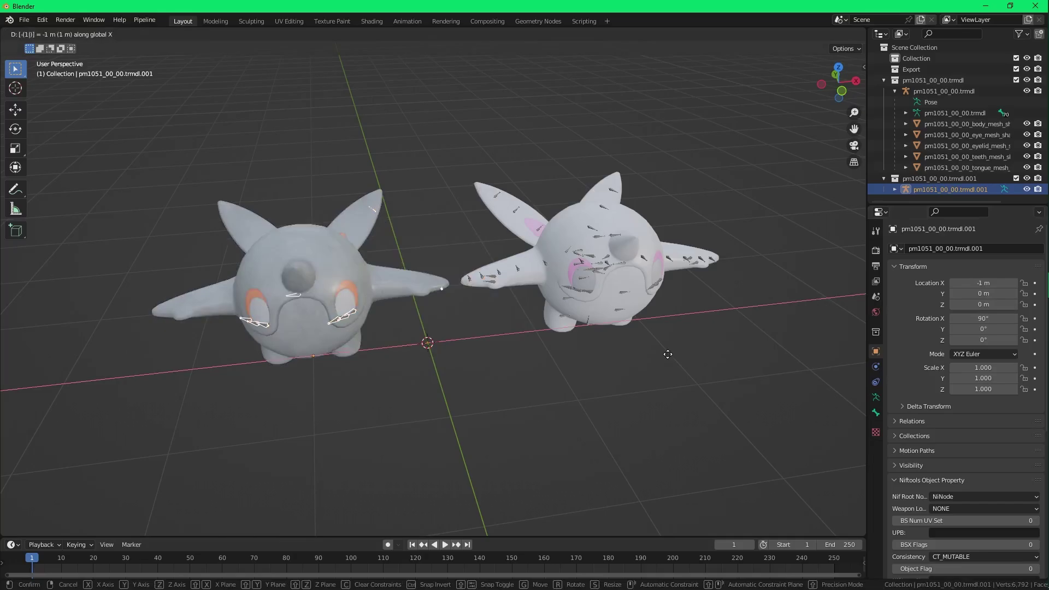
key("Return")
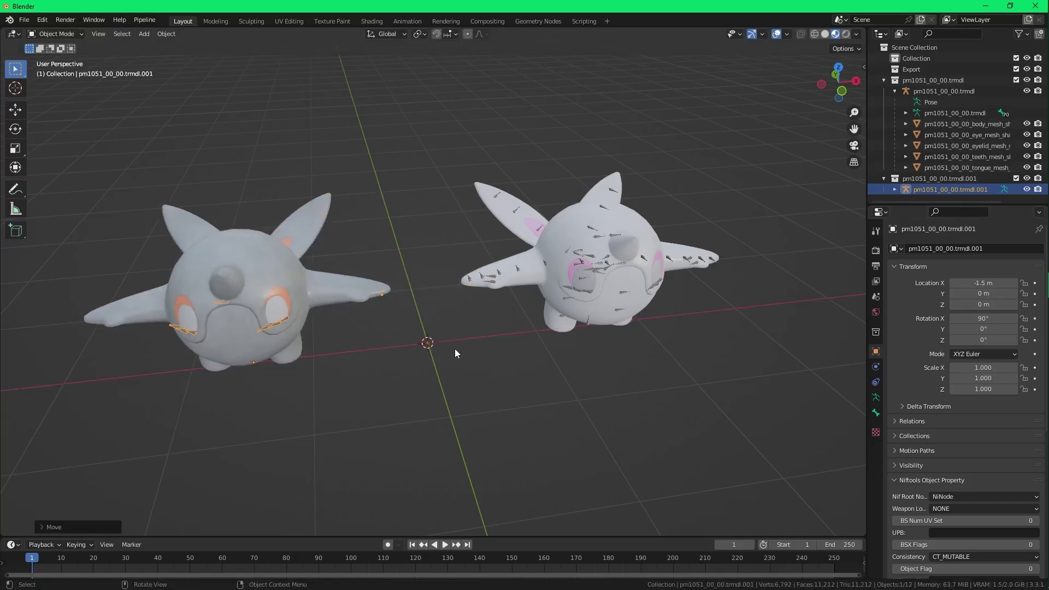
- Set the bones of the shiny pm1051_00_00.trmdl.001 armature to display in front of its mesh
middle_click_drag(438, 351, 357, 319)
left_click(396, 349)
left_click(293, 295)
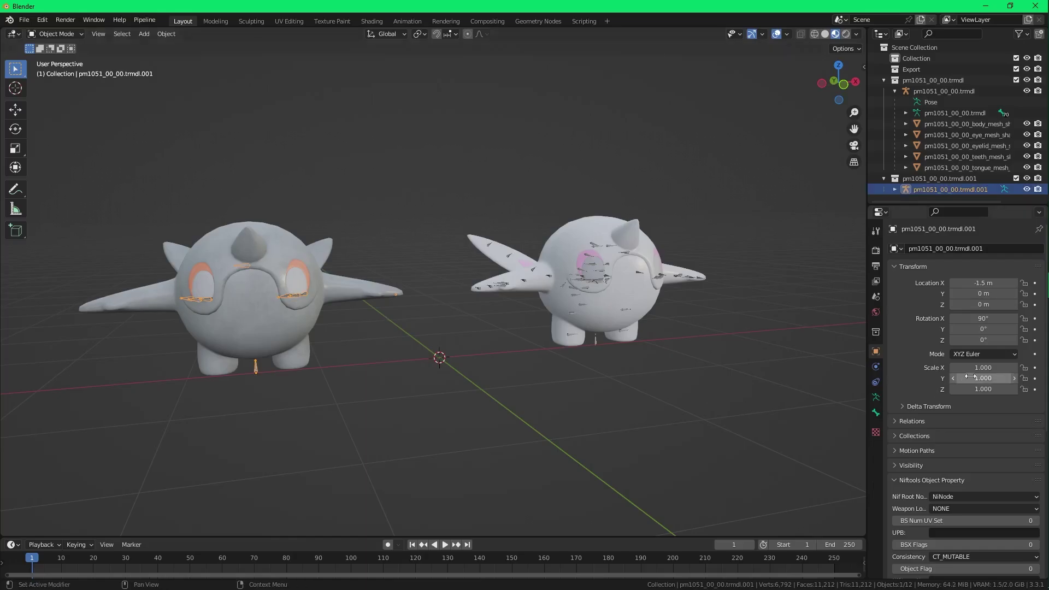
left_click(875, 397)
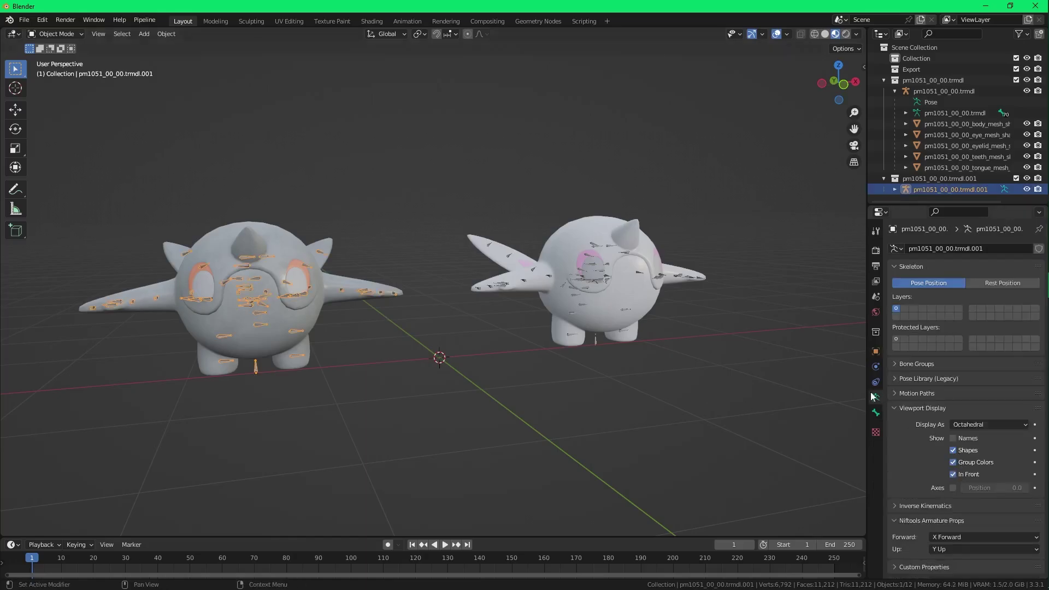
- Hide both pm1051_00_00 armatures in the viewport to compare the regular and shiny meshes
left_click(1028, 190)
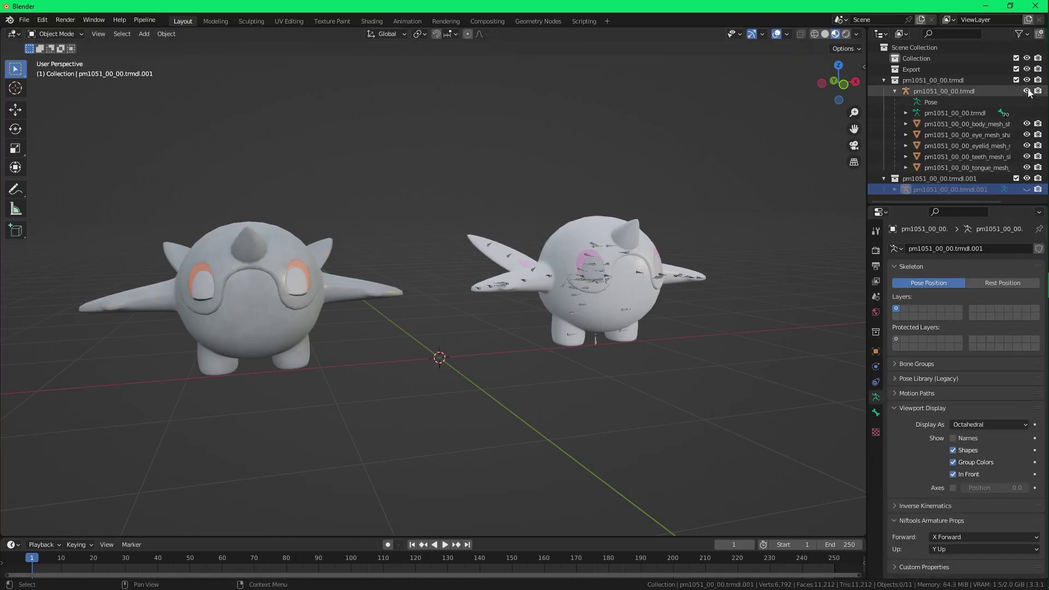
left_click(1027, 91)
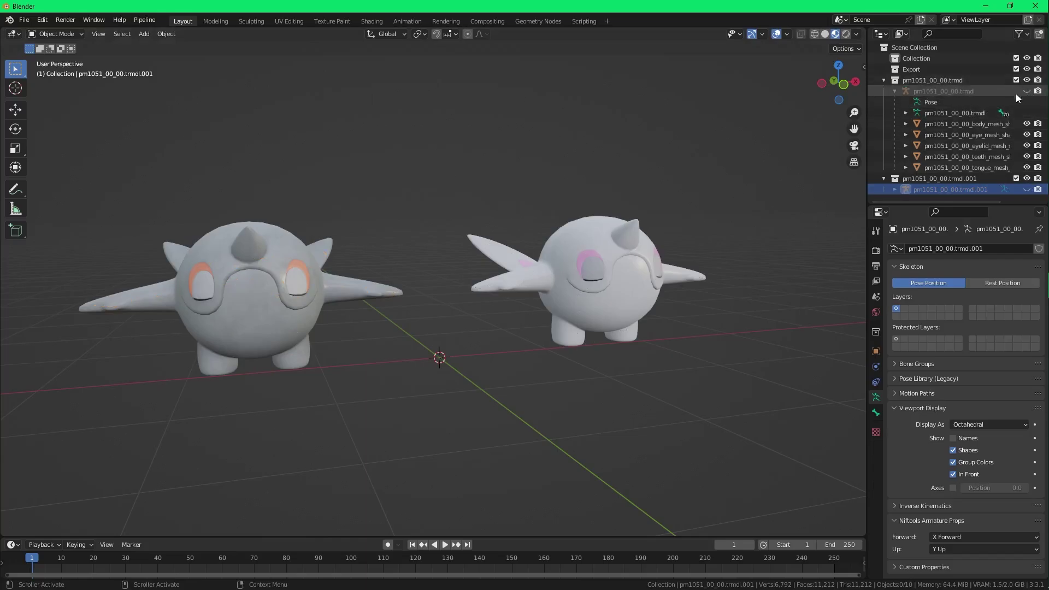
middle_click_drag(481, 398, 467, 348)
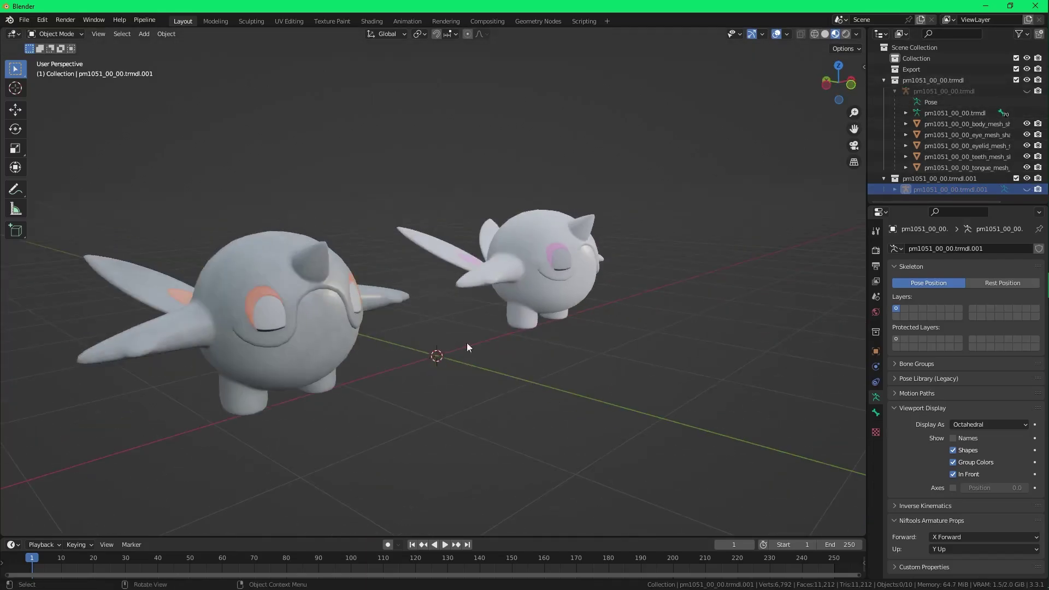
left_click(272, 308)
middle_click_drag(433, 304, 620, 297)
left_click(580, 290)
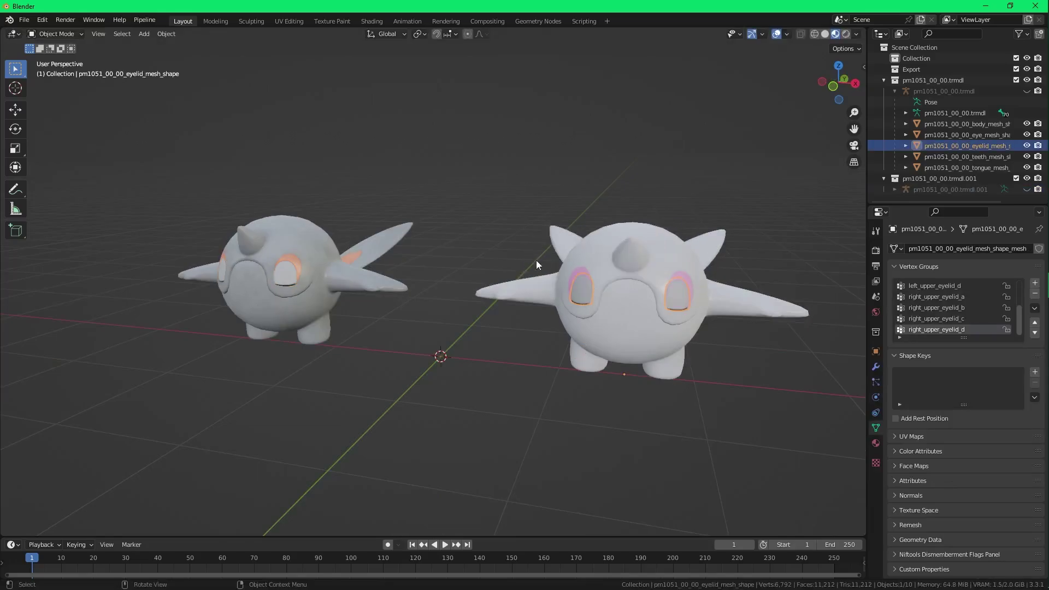
left_click(421, 352)
middle_click_drag(422, 351, 438, 337)
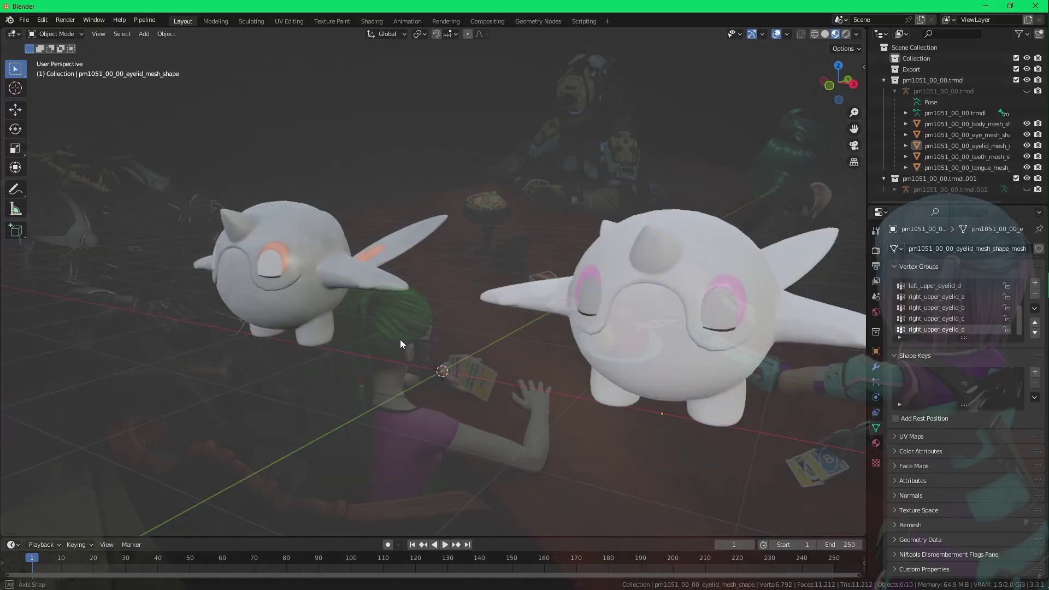